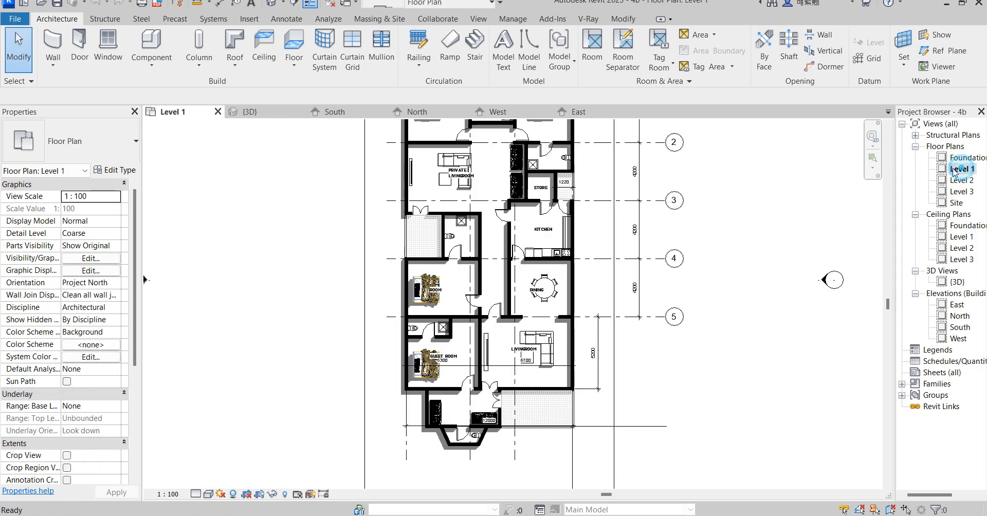
Examine the Level 1 floor plan's rooms, doors, furniture and outer walls to see where windows are needed
scroll(423, 272, up, 4)
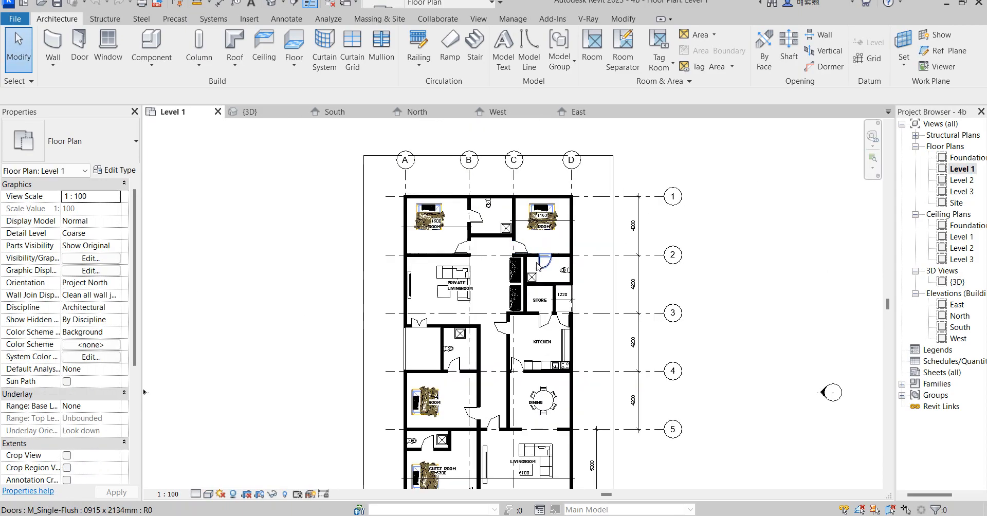
scroll(423, 271, down, 4)
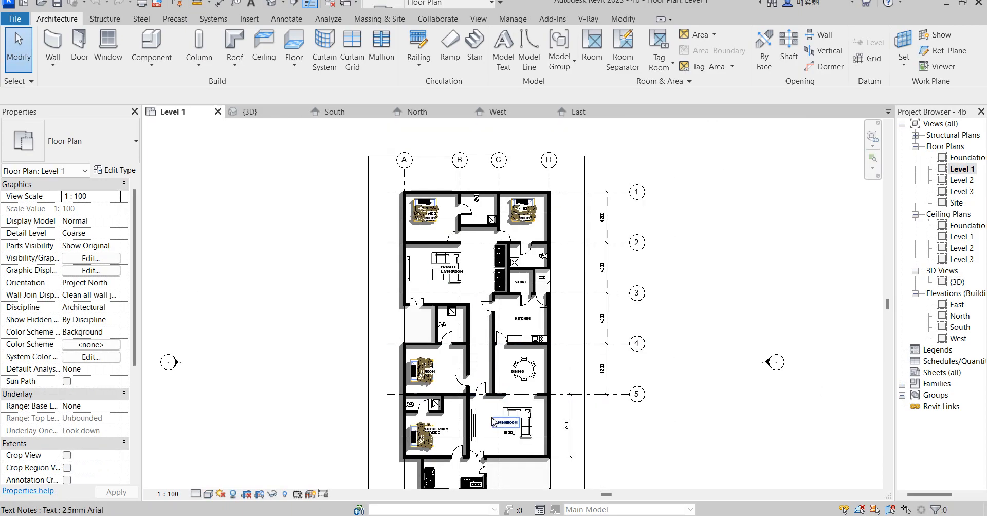
scroll(481, 246, down, 3)
scroll(467, 385, up, 3)
scroll(508, 362, up, 5)
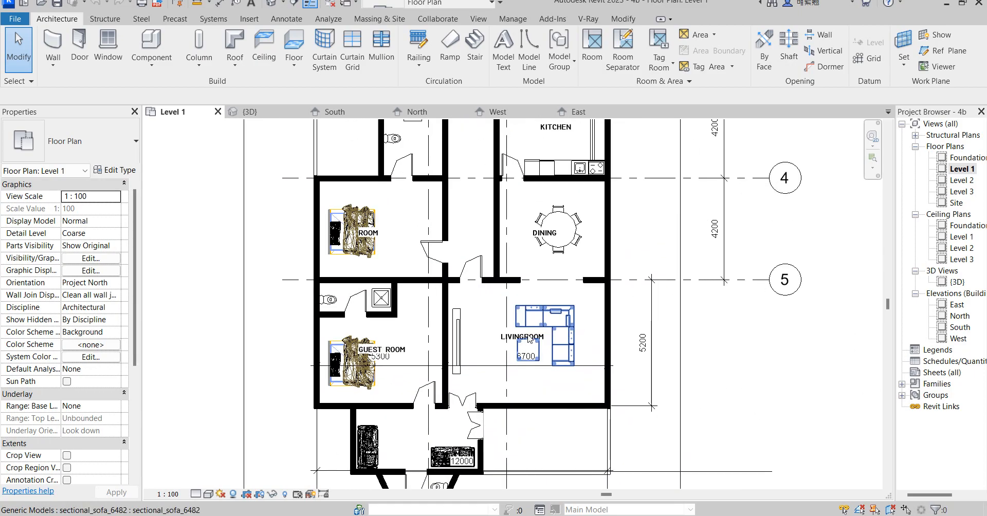
scroll(528, 334, down, 5)
scroll(541, 268, up, 4)
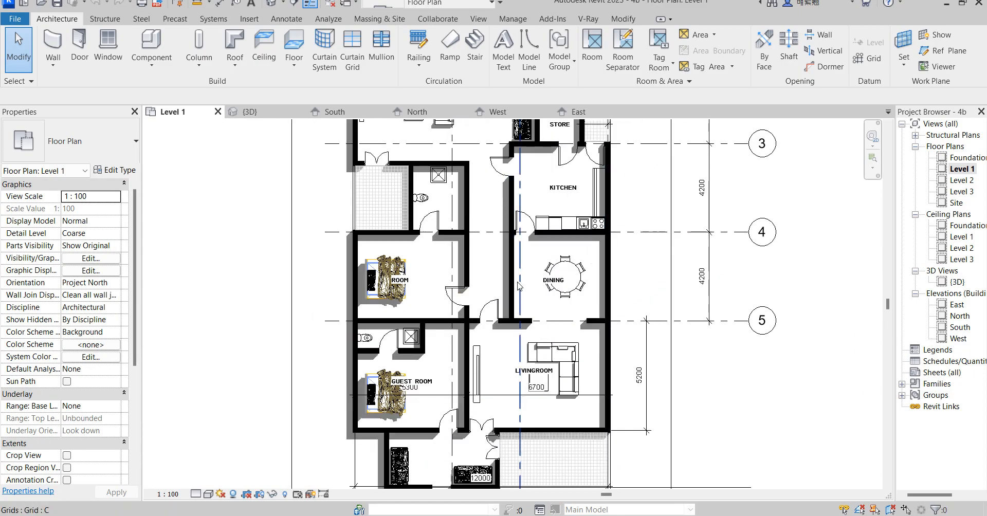
scroll(508, 315, up, 1)
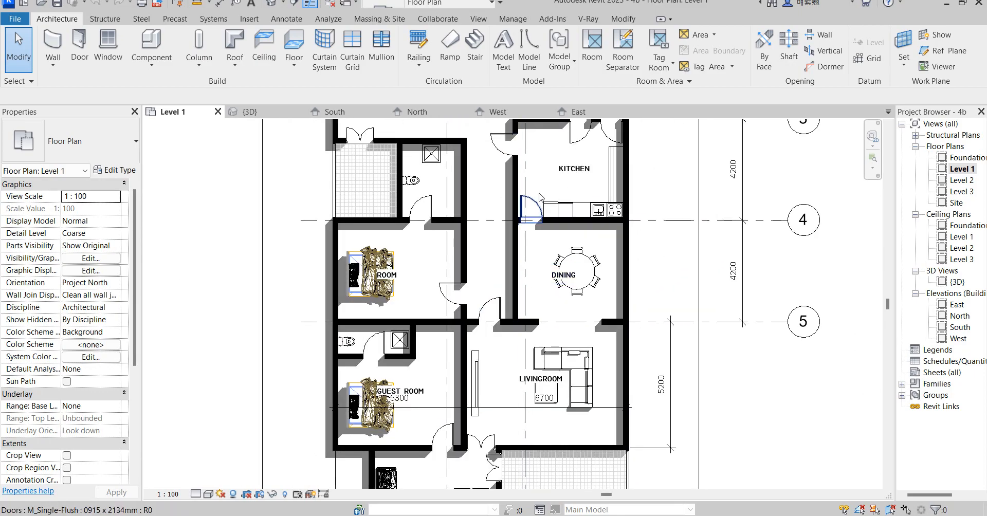
scroll(491, 295, down, 4)
scroll(453, 238, up, 3)
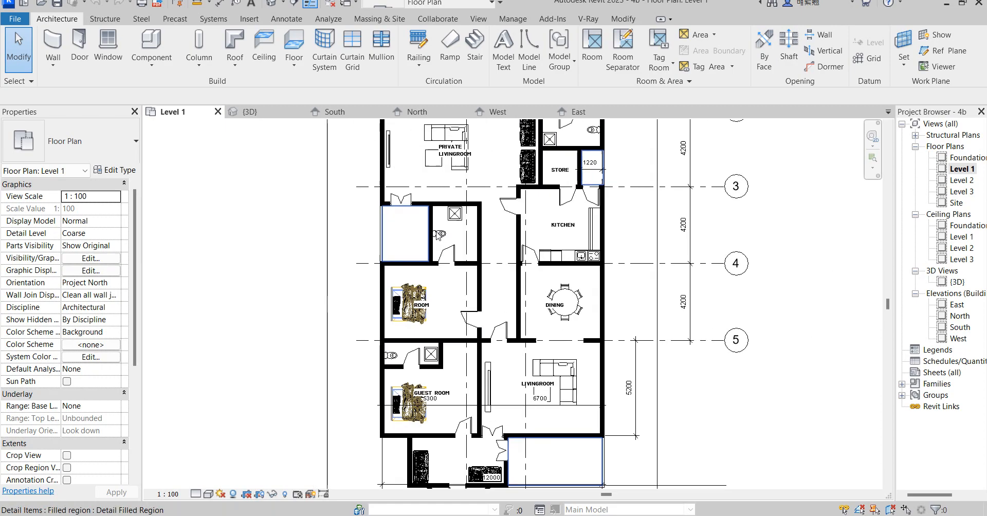
scroll(452, 238, down, 3)
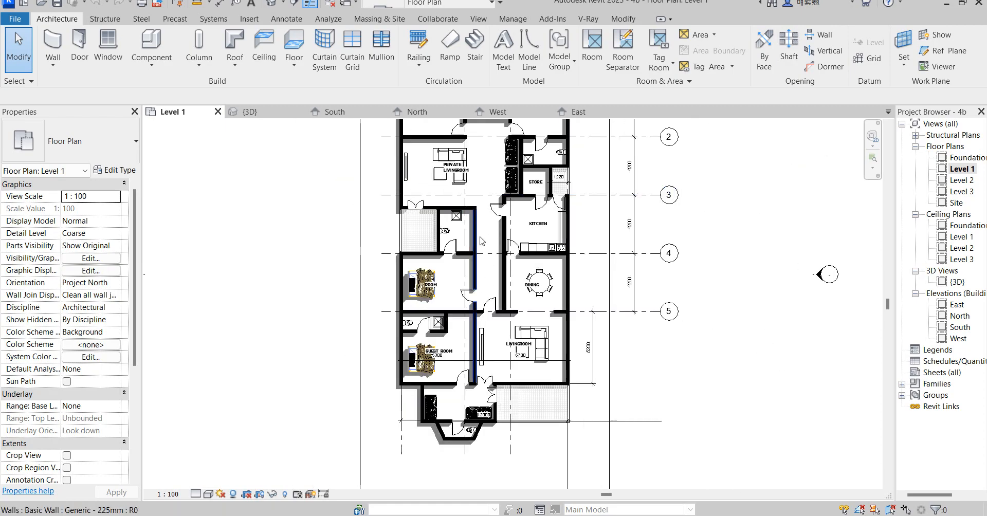
scroll(476, 227, down, 1)
scroll(469, 216, up, 2)
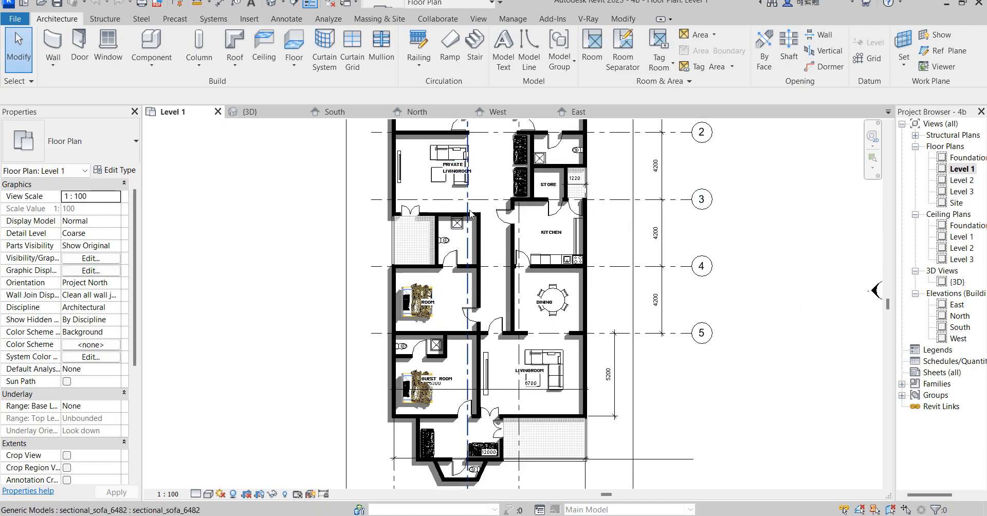
scroll(494, 185, down, 1)
scroll(493, 208, up, 2)
scroll(408, 229, up, 1)
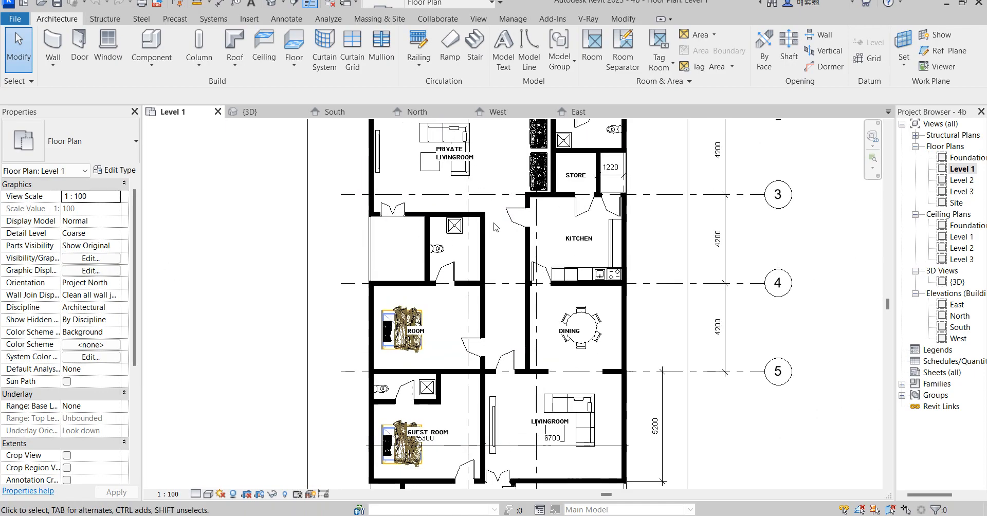
scroll(529, 273, down, 3)
scroll(496, 221, down, 1)
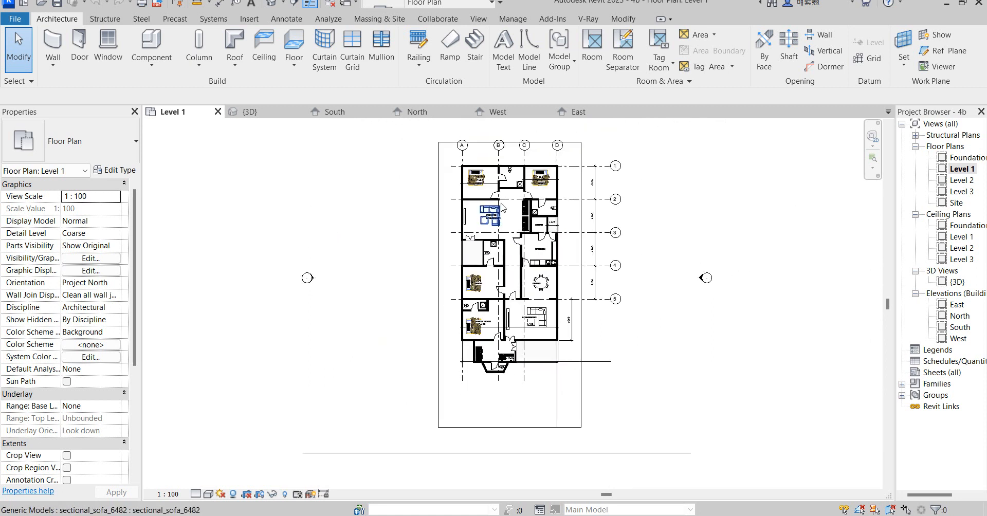
scroll(496, 221, up, 2)
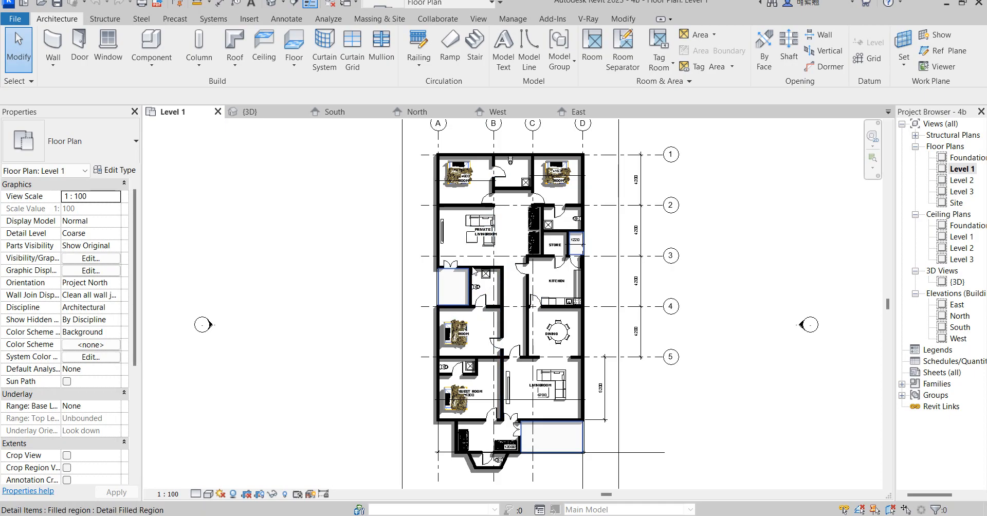
scroll(653, 278, up, 2)
scroll(540, 337, down, 1)
scroll(540, 337, down, 2)
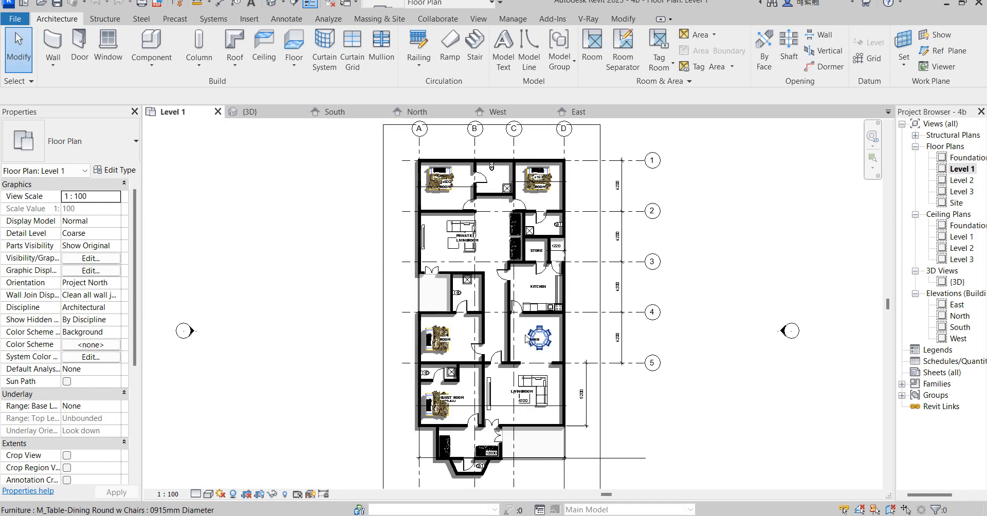
scroll(479, 282, up, 2)
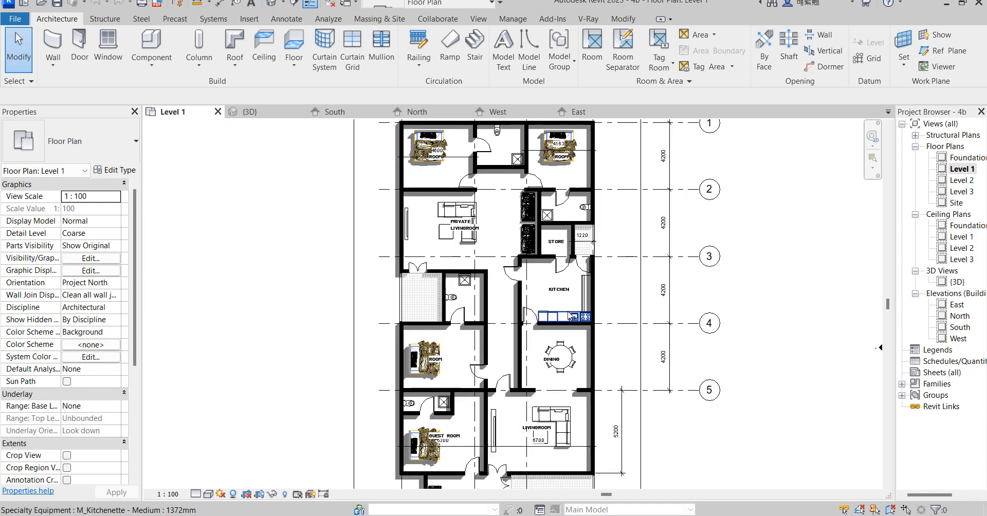
scroll(535, 218, down, 3)
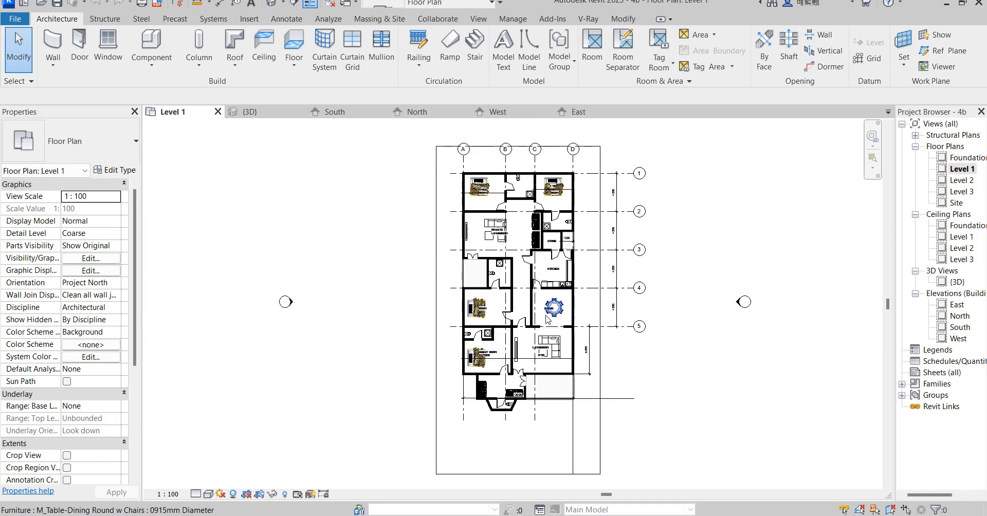
scroll(556, 282, up, 2)
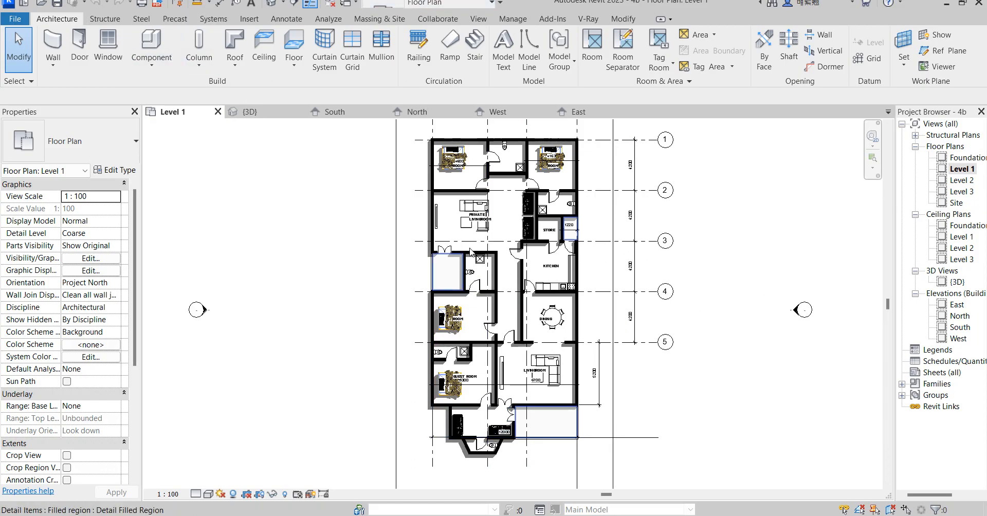
scroll(452, 202, up, 2)
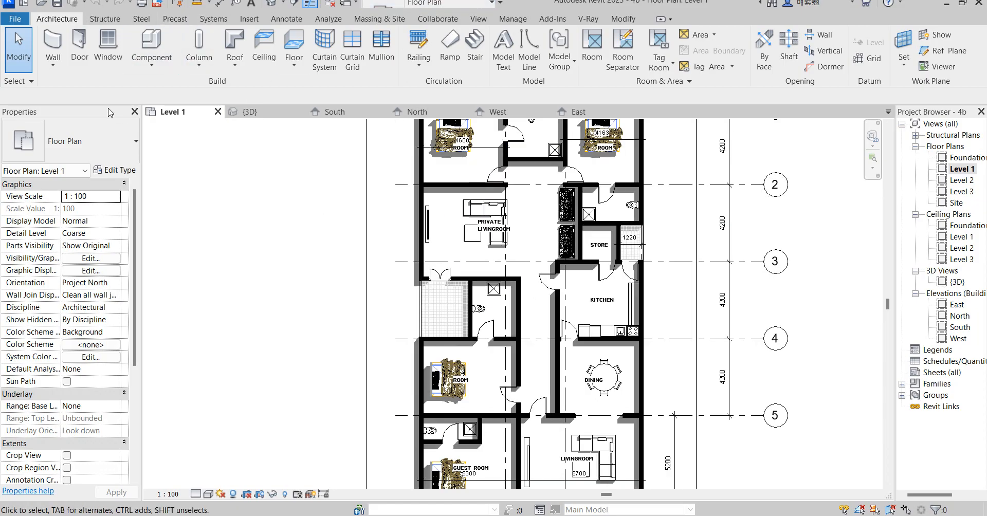
Start placing windows with the M_Fixed 0610 x 1220mm type
click(108, 48)
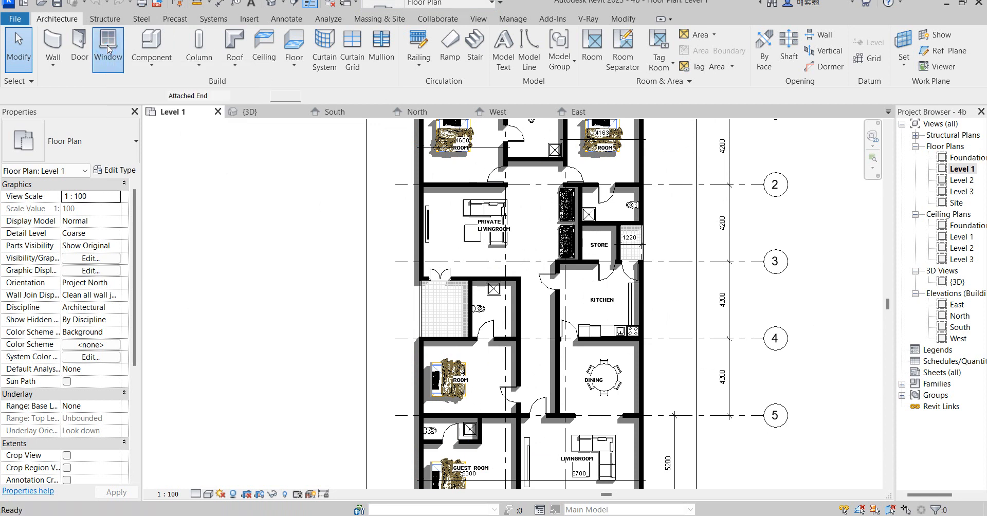
click(125, 148)
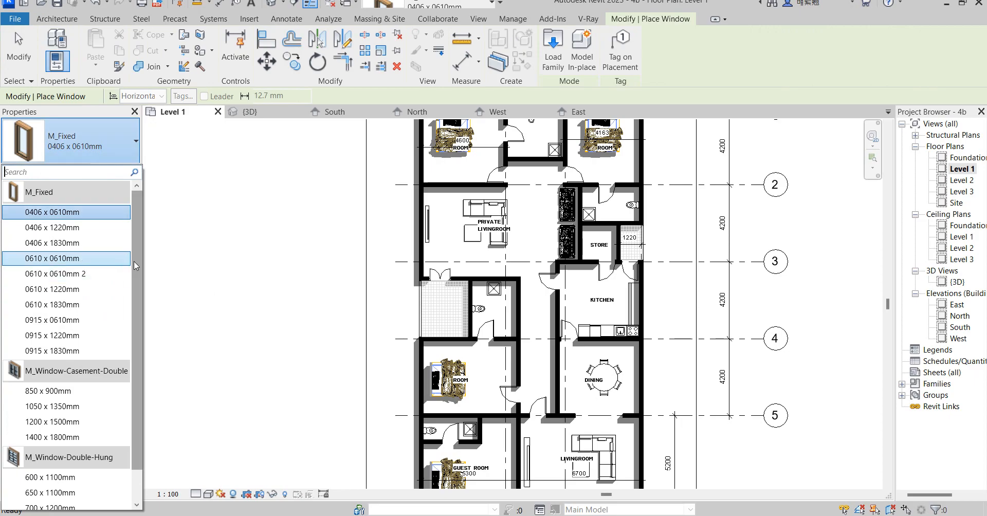
scroll(139, 233, down, 1)
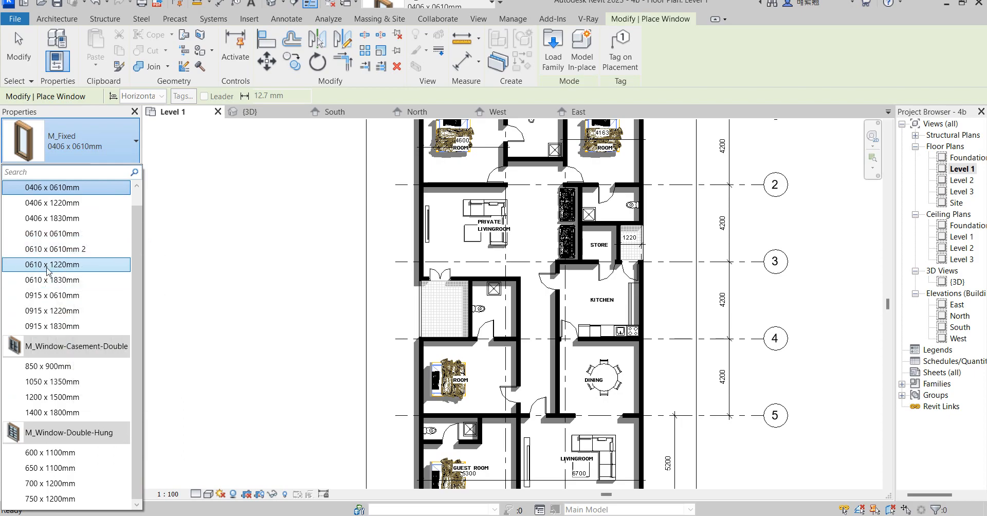
click(65, 264)
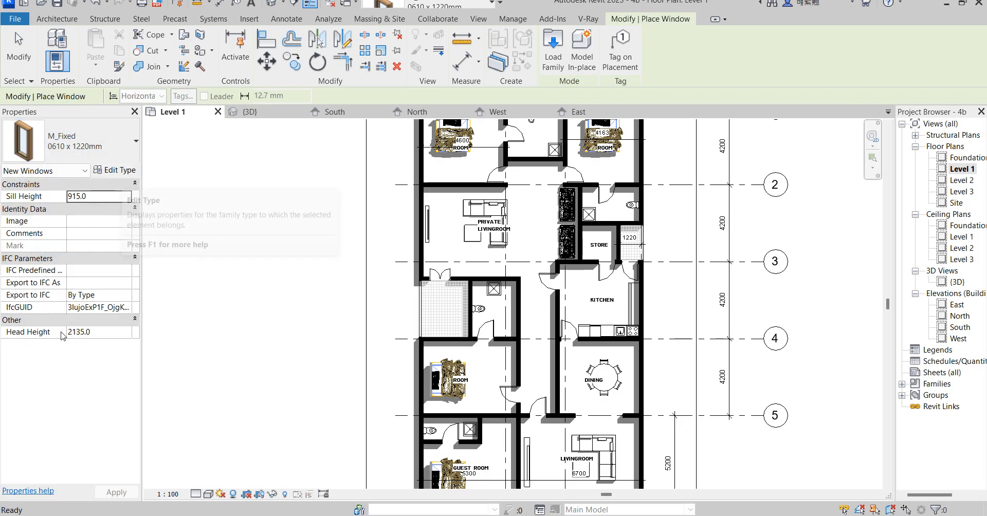
Duplicate the fixed window type and set its height to 1400 mm and width to 600 mm
click(119, 173)
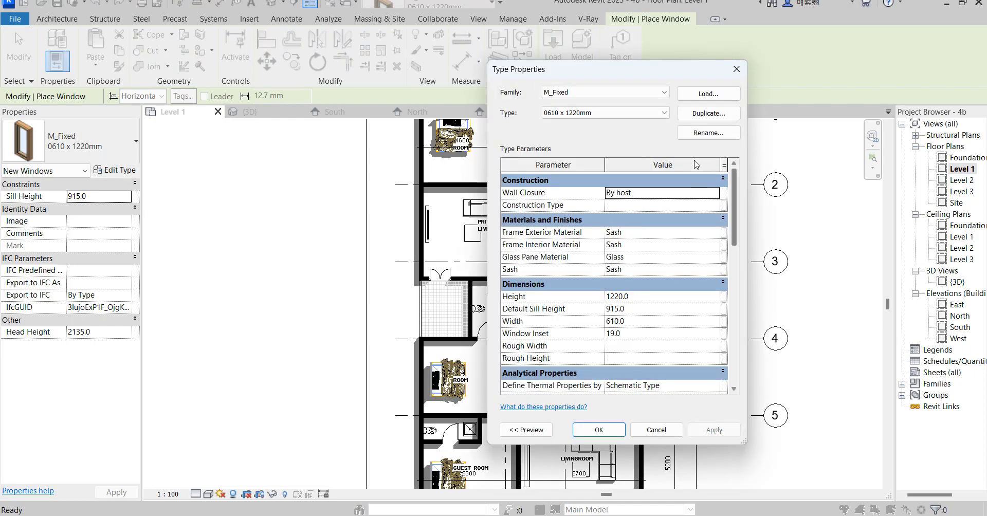
click(709, 113)
click(619, 283)
click(644, 297)
text(1400)
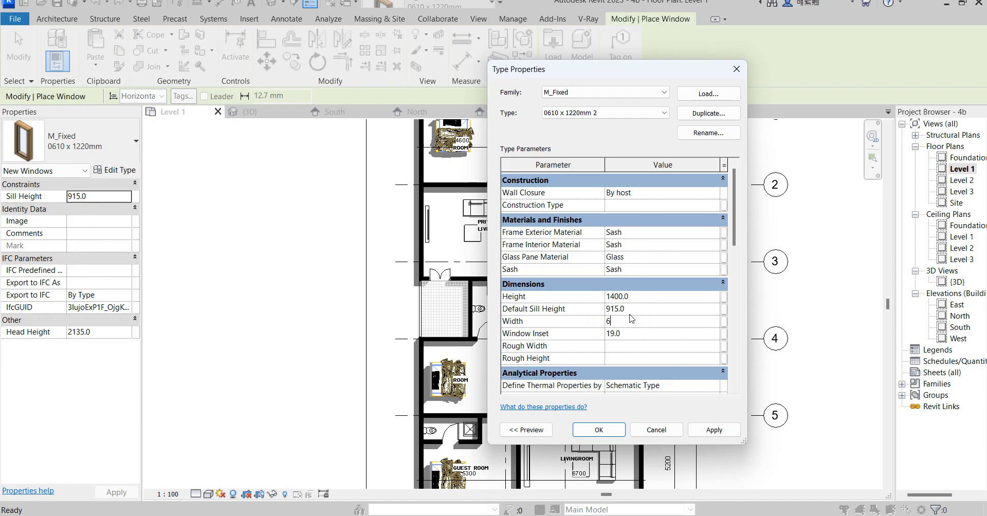
click(599, 430)
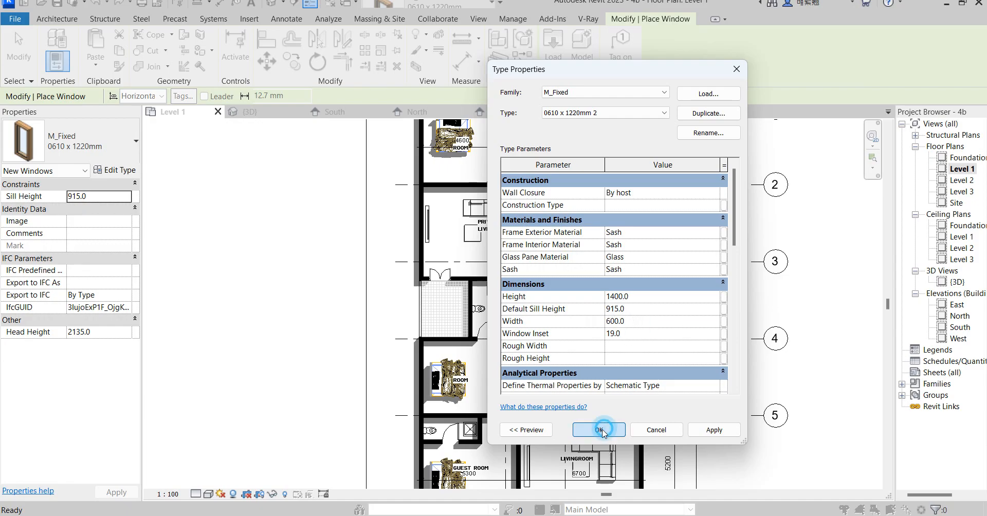
Set the new windows' head height to 2100 mm and place a window in the private living room's outer wall behind the TV unit
click(126, 336)
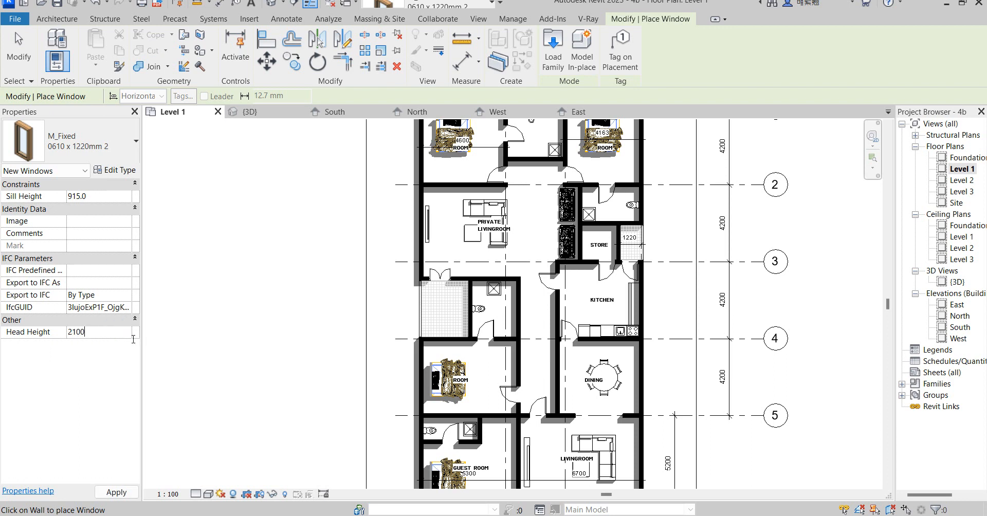
scroll(421, 255, up, 3)
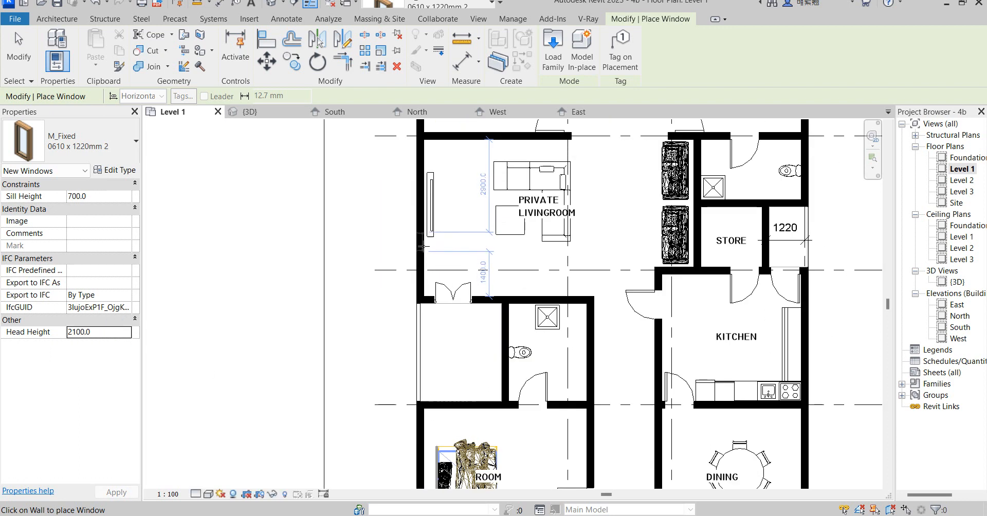
click(414, 236)
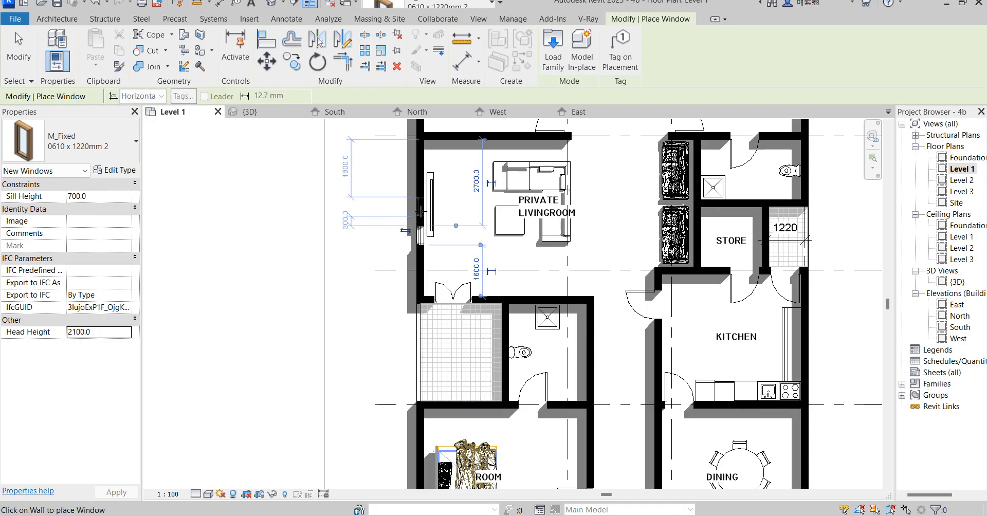
Place pairs of windows in the west and north outer walls of the corner bedroom at grids A and 1
scroll(415, 205, down, 6)
scroll(419, 221, up, 8)
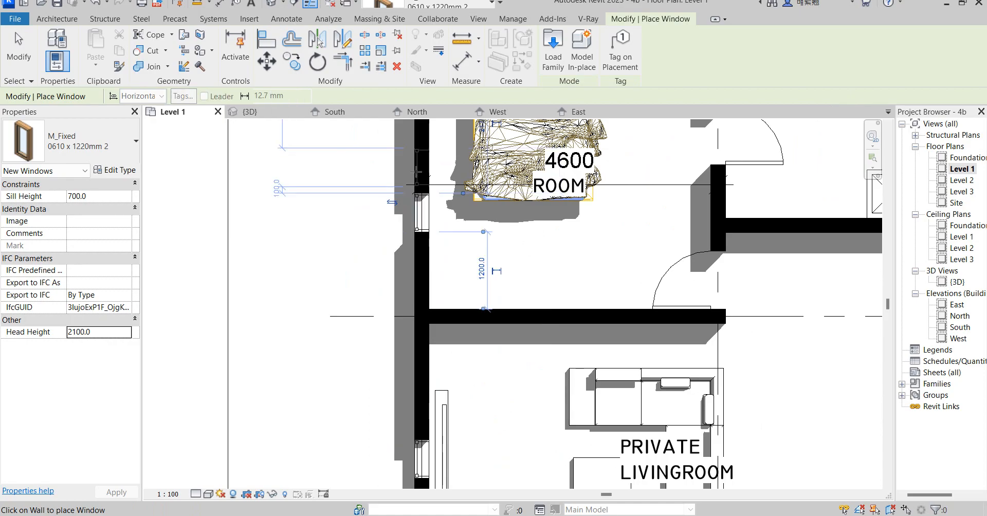
scroll(455, 295, down, 3)
scroll(491, 202, up, 3)
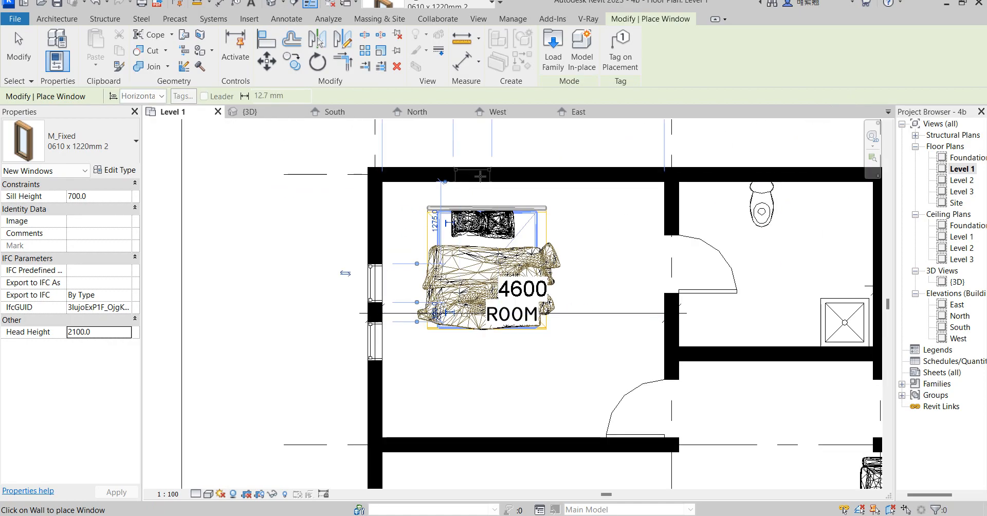
scroll(534, 173, down, 4)
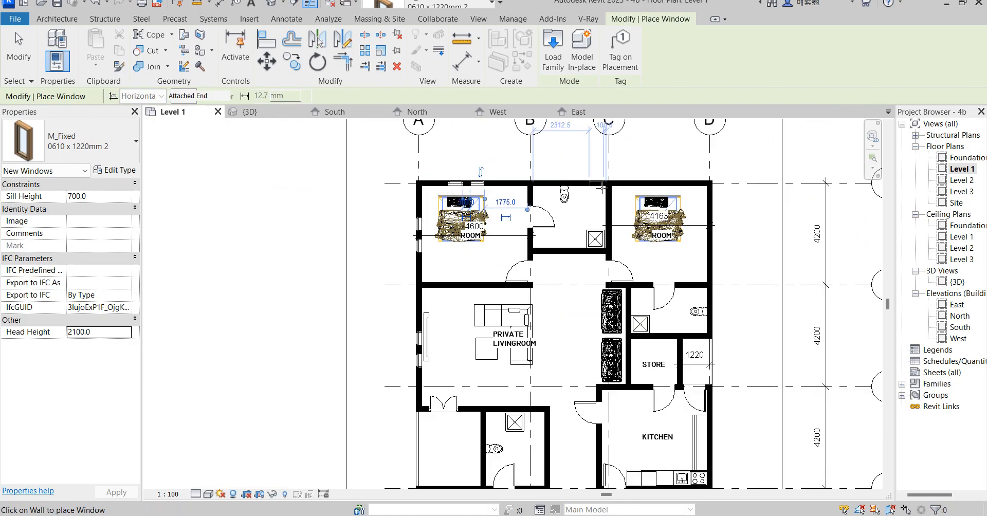
Place windows in the north and east outer walls of the corner bedroom at grids D and 1
scroll(678, 176, up, 2)
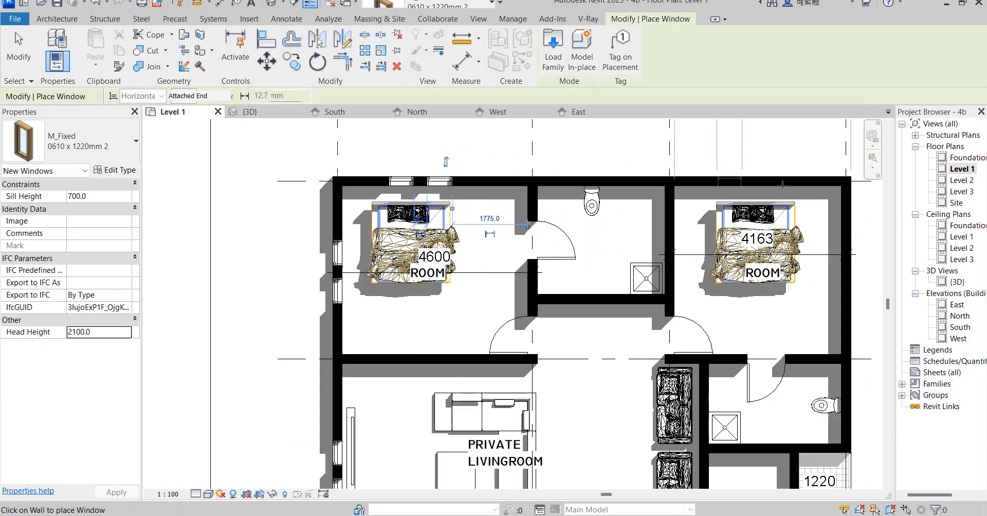
click(730, 180)
scroll(777, 179, down, 3)
scroll(749, 203, up, 6)
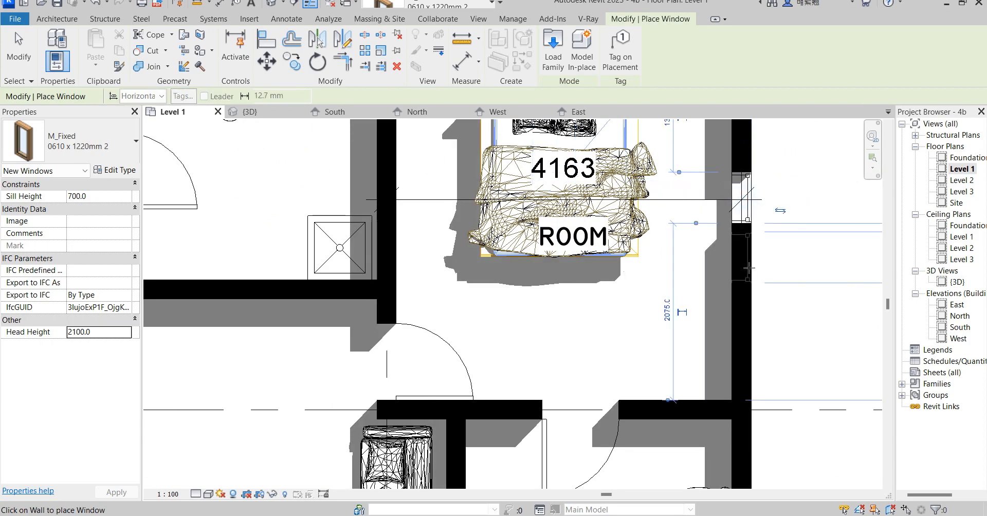
scroll(742, 260, down, 3)
Place two windows side by side in the guest room's west outer wall behind the bed
scroll(708, 162, down, 6)
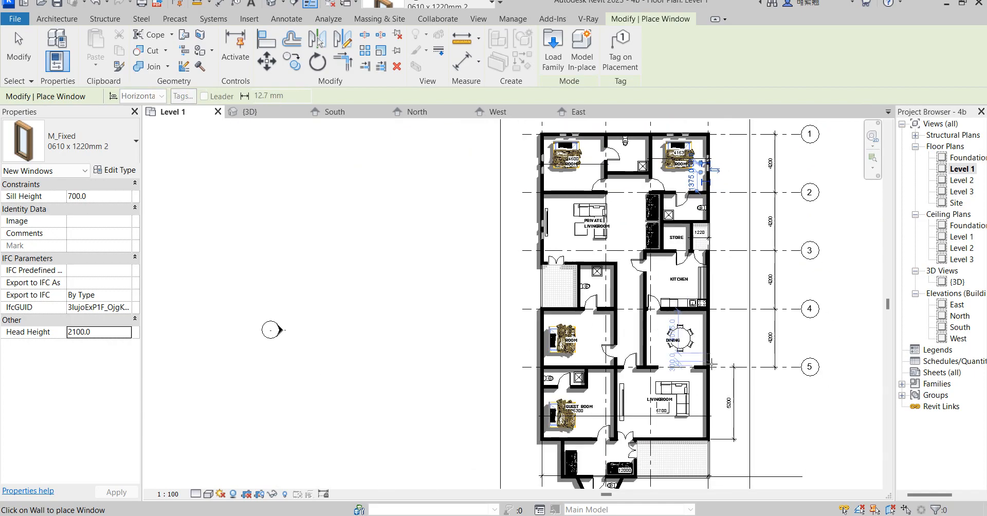
scroll(703, 396, up, 2)
scroll(661, 322, down, 1)
scroll(661, 321, down, 2)
scroll(540, 370, up, 5)
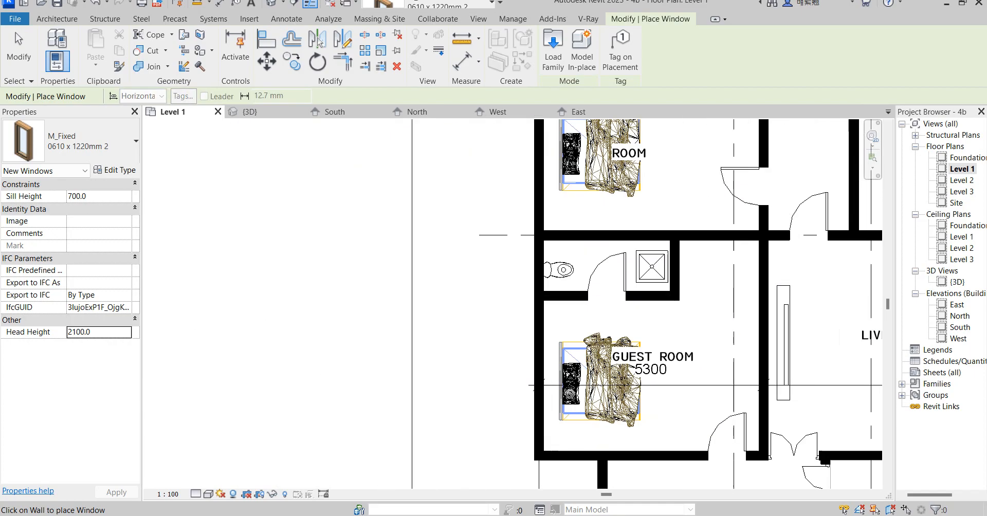
click(539, 375)
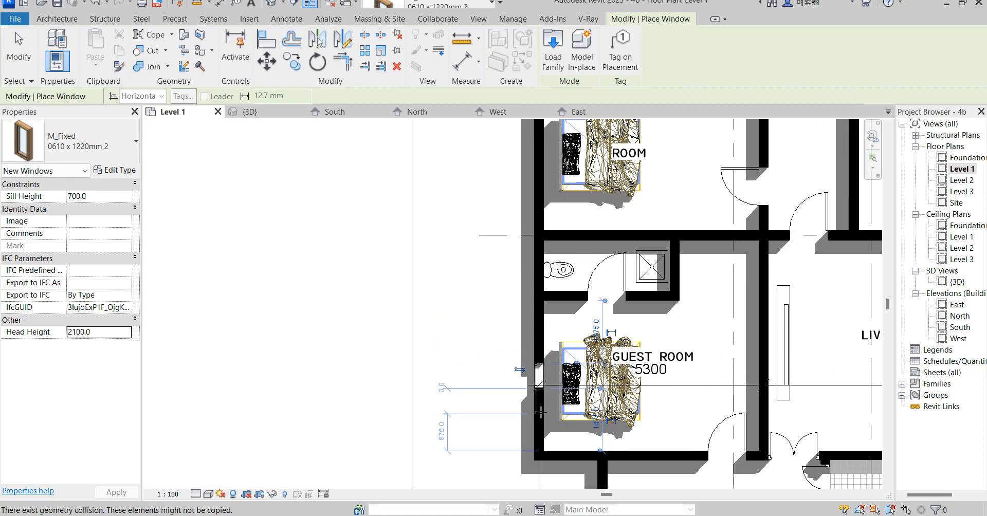
click(536, 409)
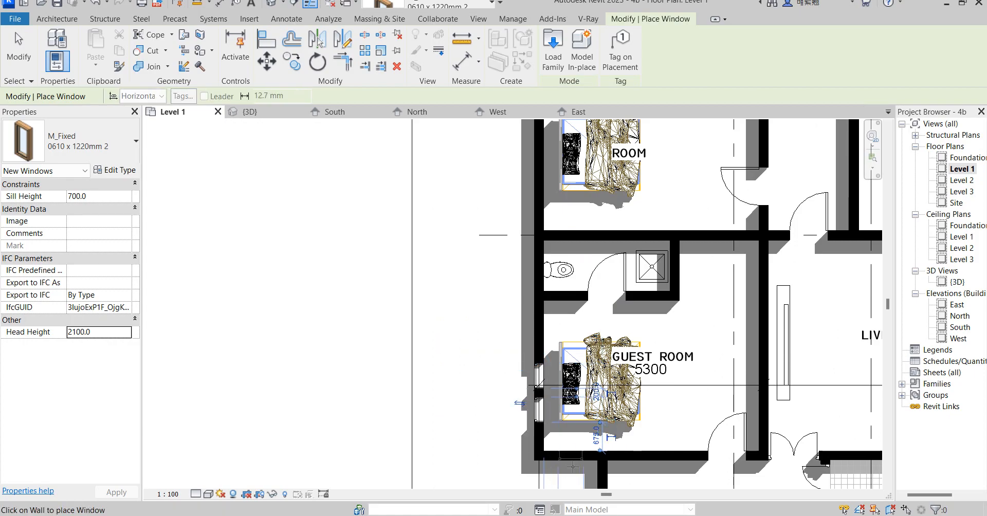
Place a window in the guest room's south wall and pairs in the west and north walls of the bedroom between grids 4 and 5
scroll(567, 460, down, 3)
scroll(577, 309, up, 3)
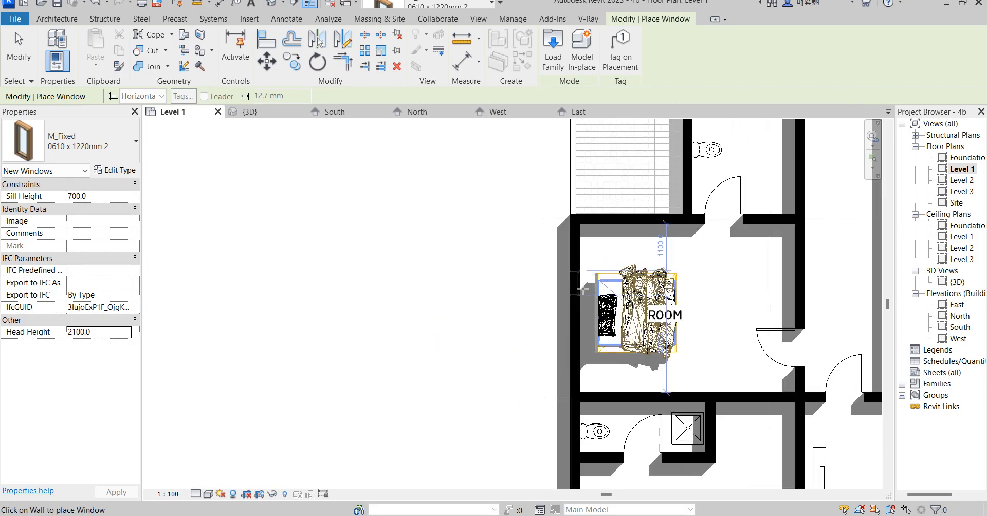
click(576, 290)
click(575, 322)
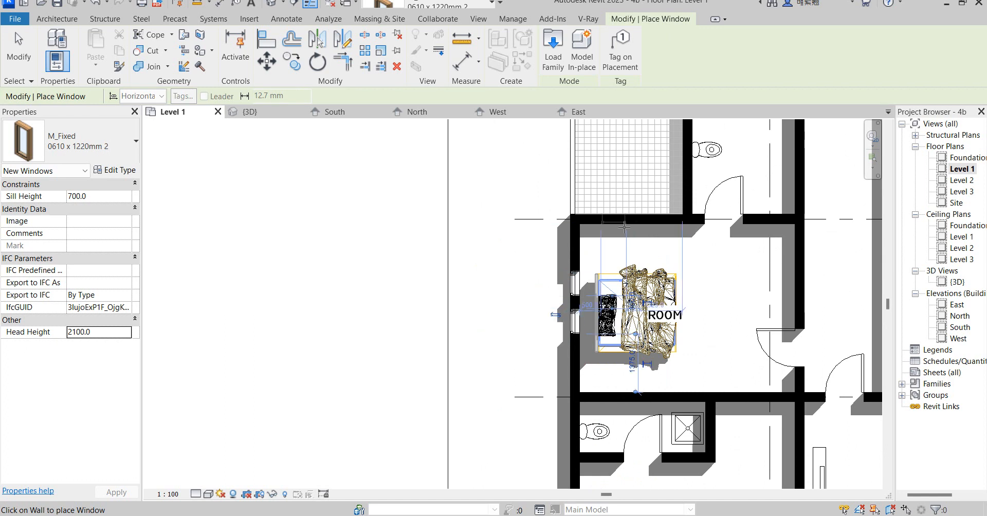
click(611, 219)
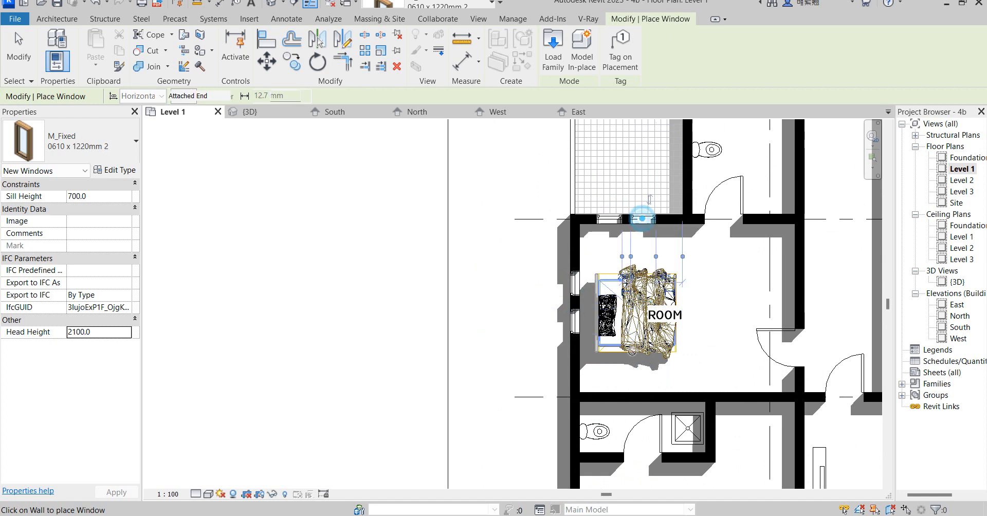
click(642, 219)
Place a window beside the double door in the private living room's south wall and two windows in the kitchen's east outer wall
scroll(619, 346, down, 3)
scroll(638, 236, up, 5)
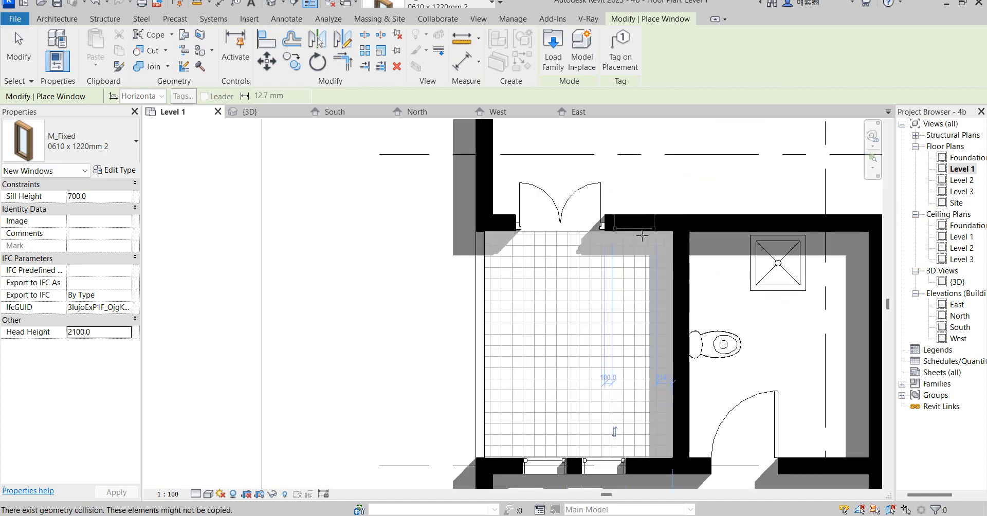
scroll(638, 304, down, 6)
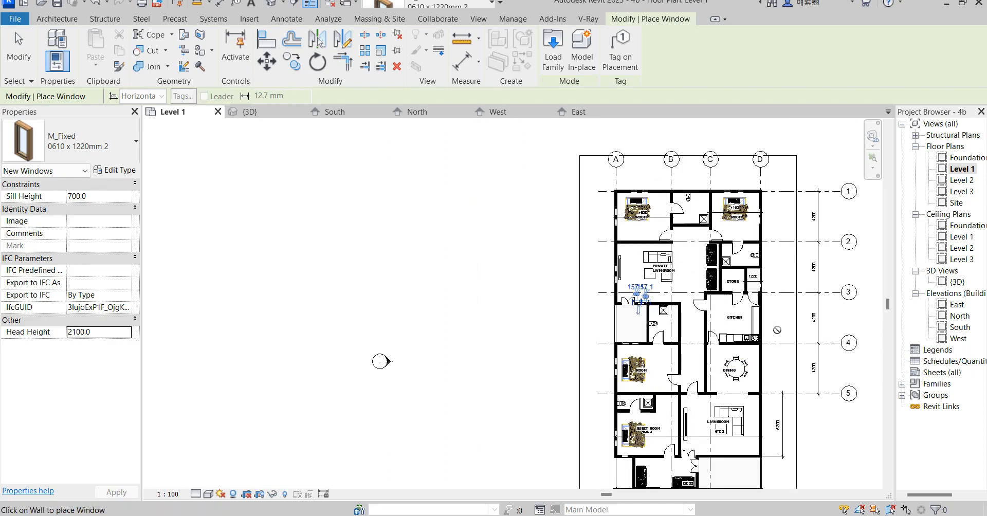
scroll(768, 328, up, 4)
click(750, 329)
Place a pair of windows in the dining room's east outer wall and another pair in the living room's east outer wall
scroll(741, 324, down, 5)
scroll(700, 314, up, 4)
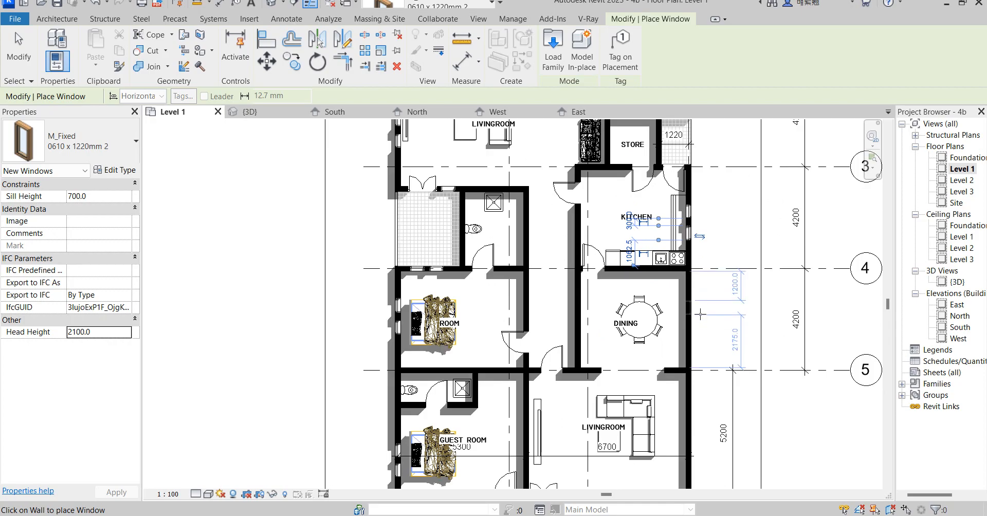
click(695, 306)
scroll(694, 327, down, 5)
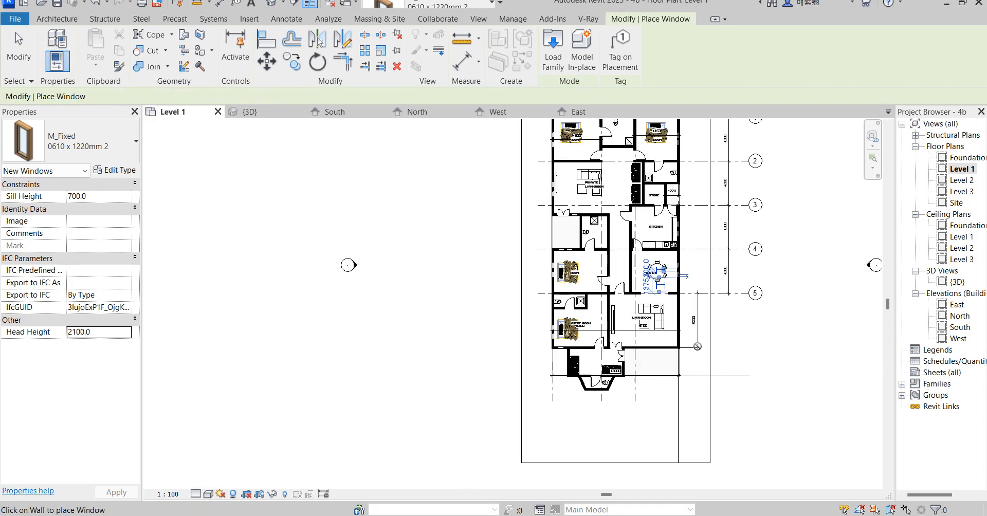
scroll(679, 307, up, 4)
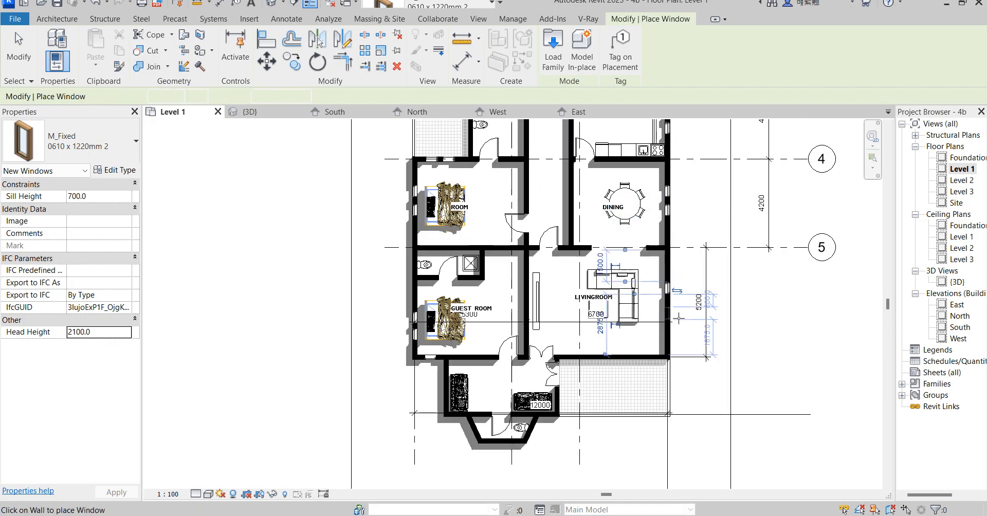
click(679, 311)
scroll(621, 367, up, 5)
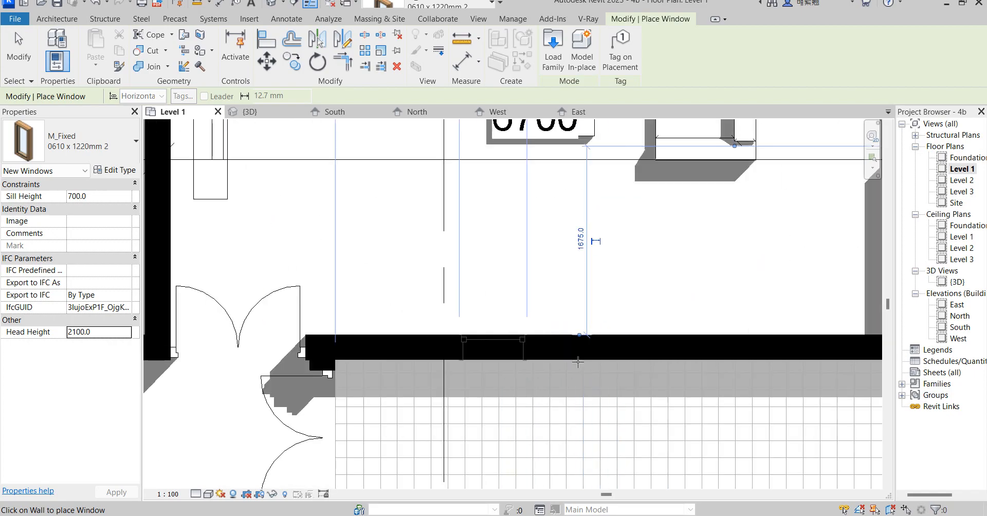
scroll(571, 351, down, 2)
scroll(574, 353, down, 1)
scroll(582, 354, up, 2)
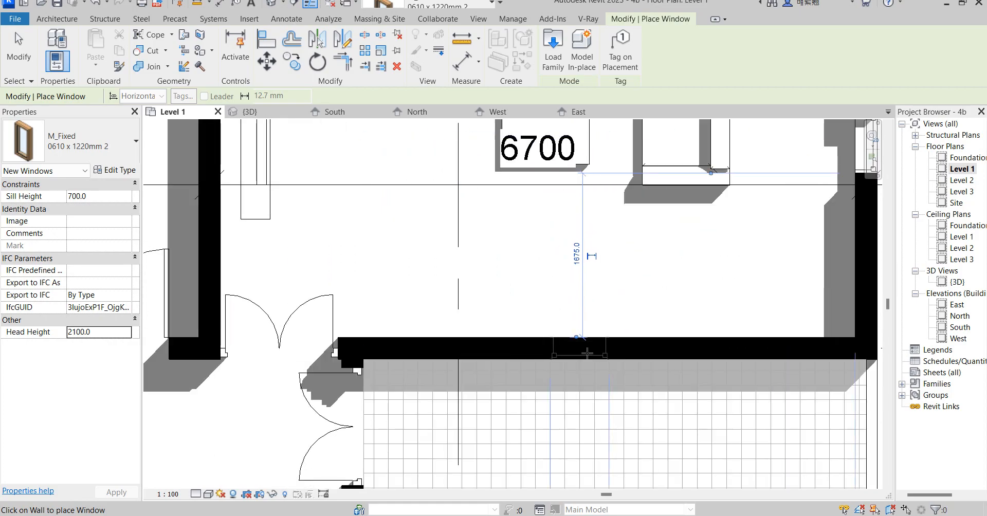
scroll(591, 350, down, 2)
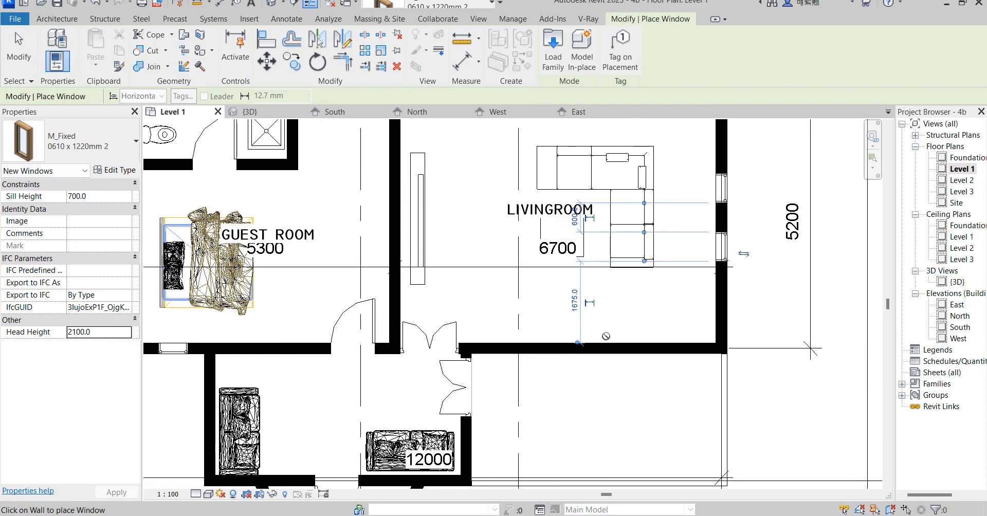
Place a window in the east wall of the store, facing the small tiled porch
scroll(581, 343, down, 3)
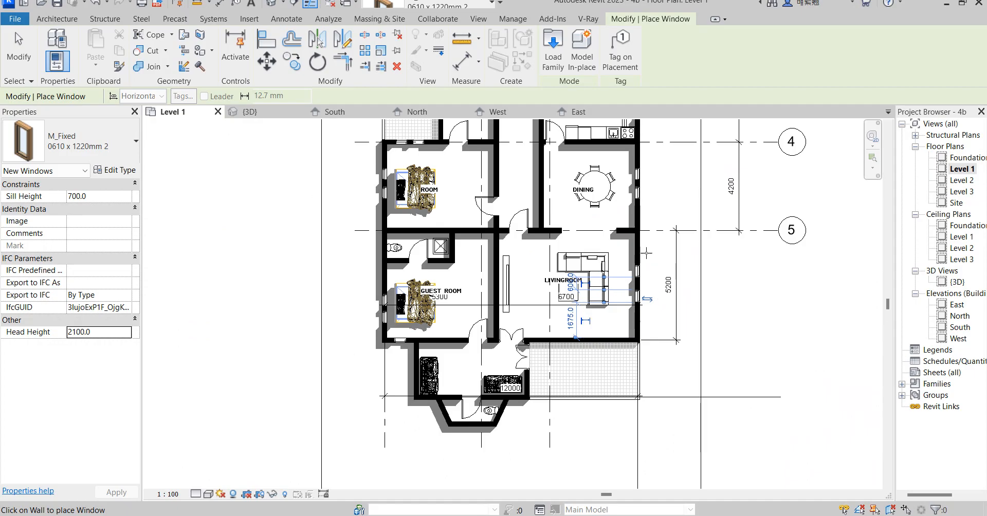
scroll(549, 298, down, 2)
scroll(561, 206, down, 2)
scroll(575, 188, up, 5)
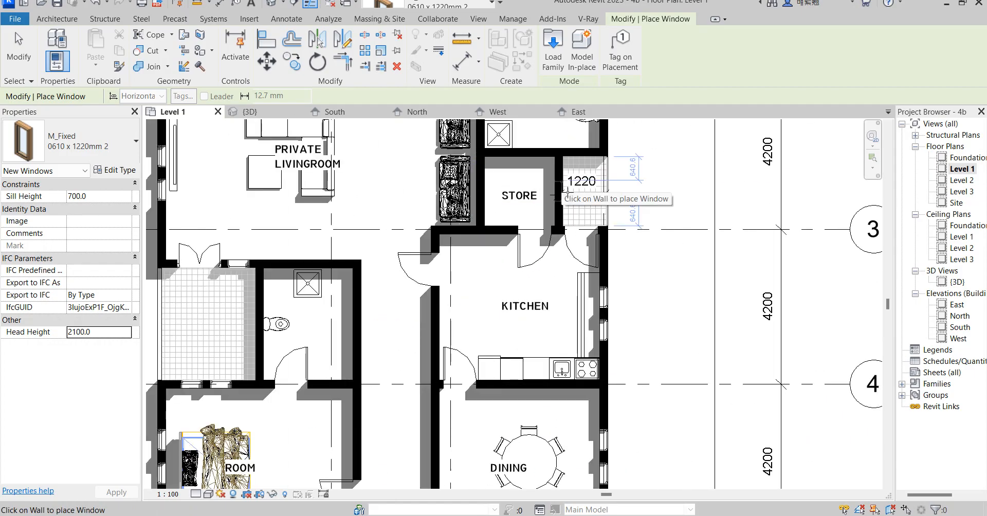
Place a window in the bathroom wall facing the west tiled terrace and one in the north bathroom's outer wall at grid 1
scroll(562, 184, down, 3)
scroll(439, 237, up, 4)
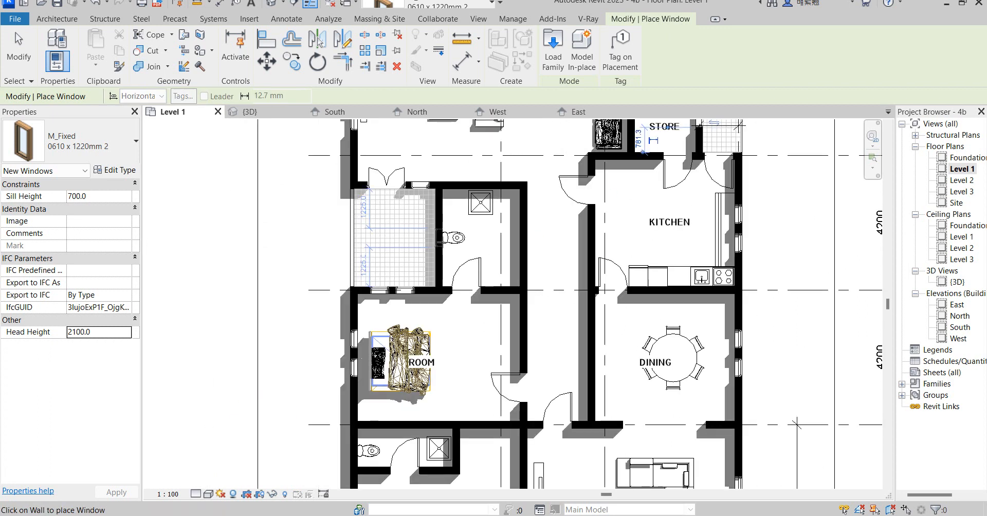
scroll(436, 239, down, 3)
scroll(490, 141, up, 4)
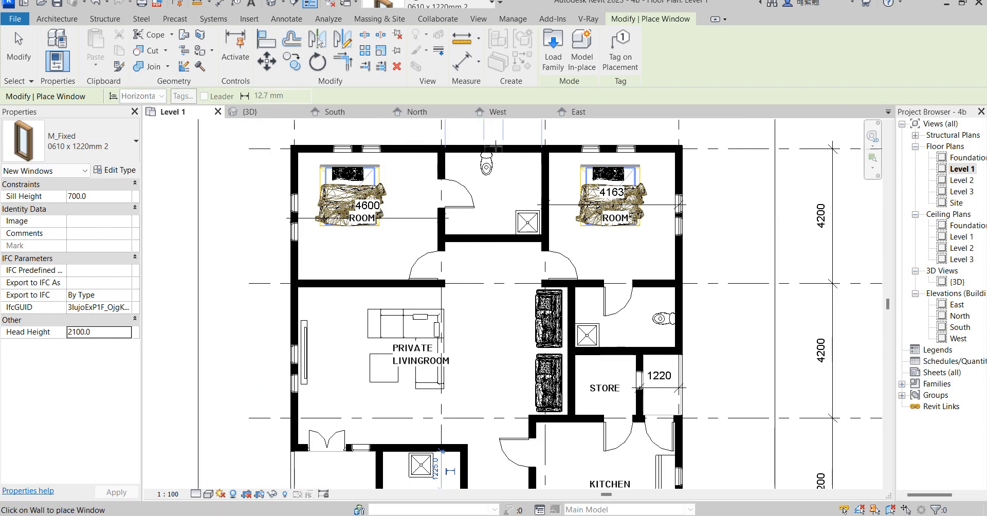
Place windows at both ends of the front sitting area's south wall and in the east angled wall of the front toilet
scroll(490, 141, down, 4)
scroll(490, 365, up, 4)
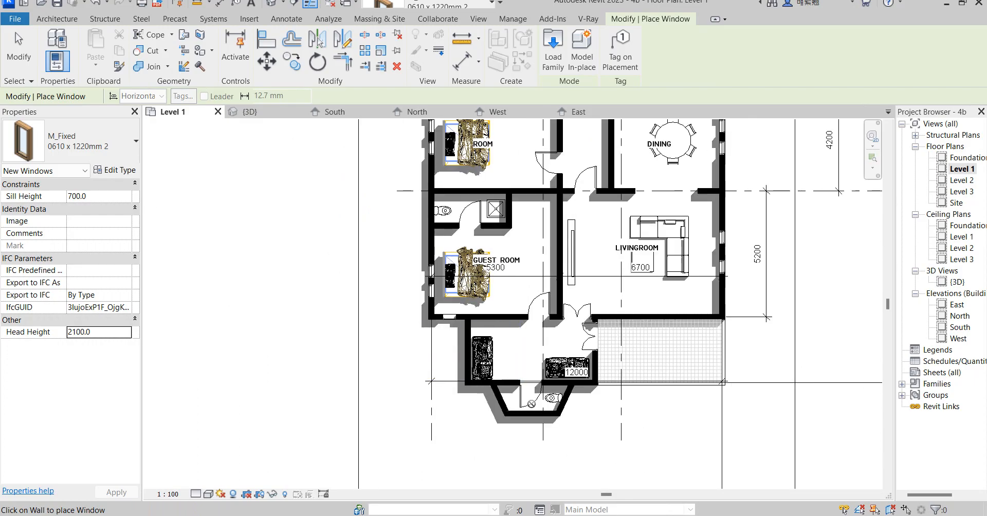
scroll(519, 404, up, 4)
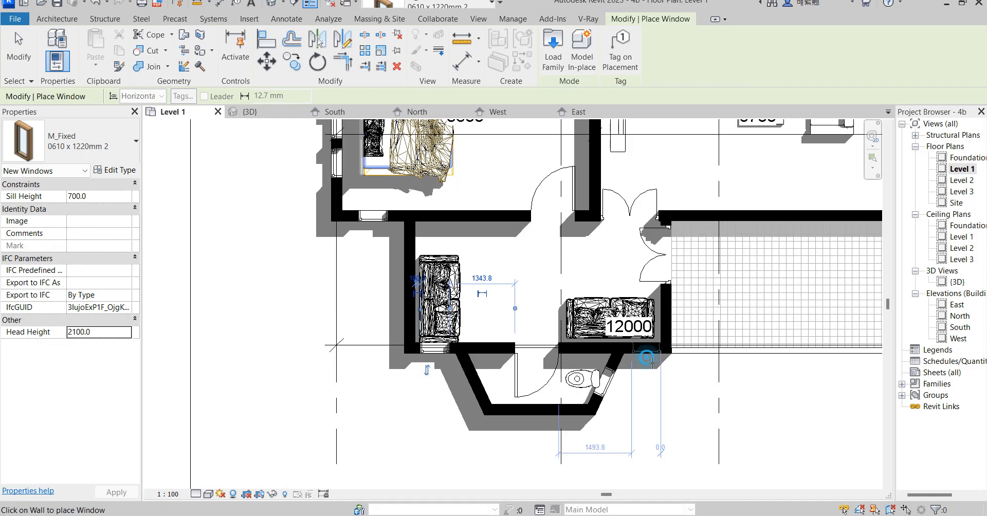
Place a window in the east outer wall of the bathroom below grid 2 and one in the guest bathroom's west outer wall
scroll(648, 359, down, 5)
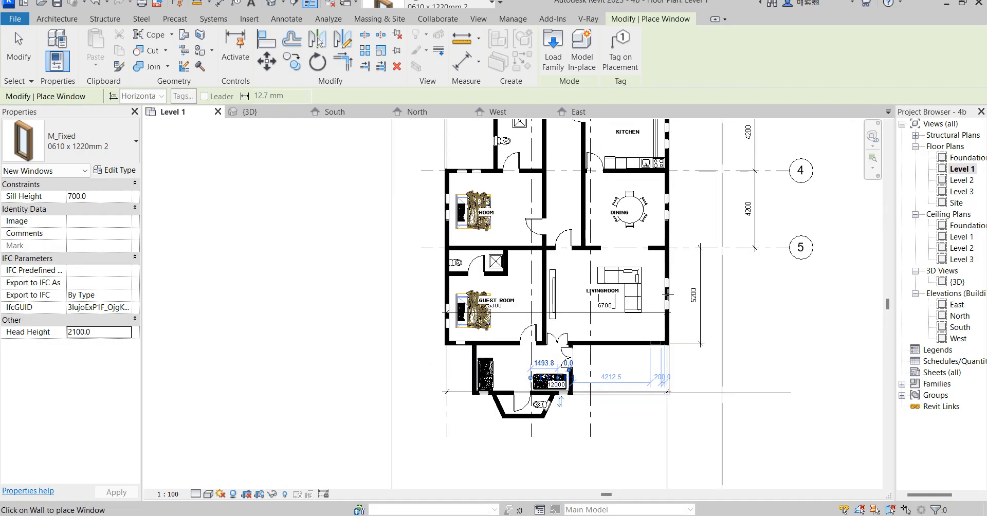
scroll(582, 326, down, 2)
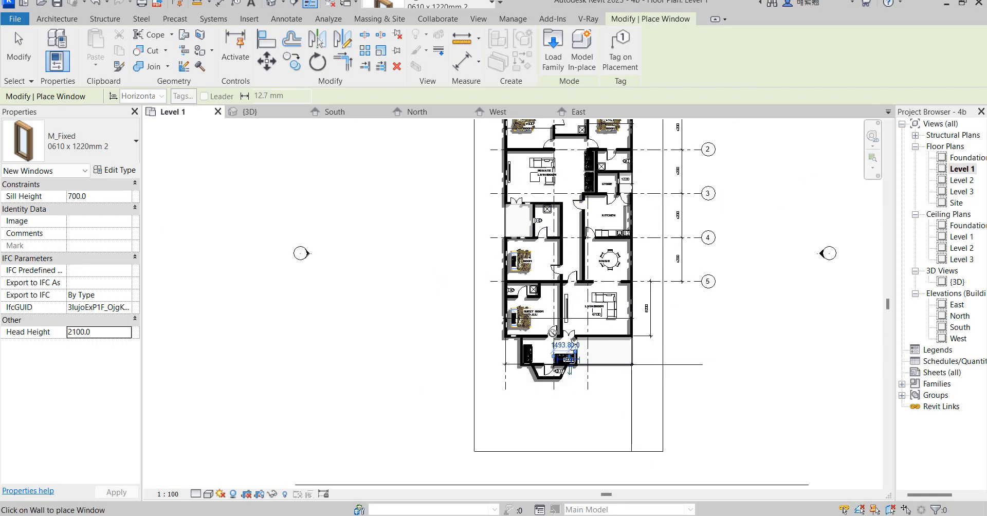
scroll(543, 330, down, 1)
scroll(609, 223, up, 4)
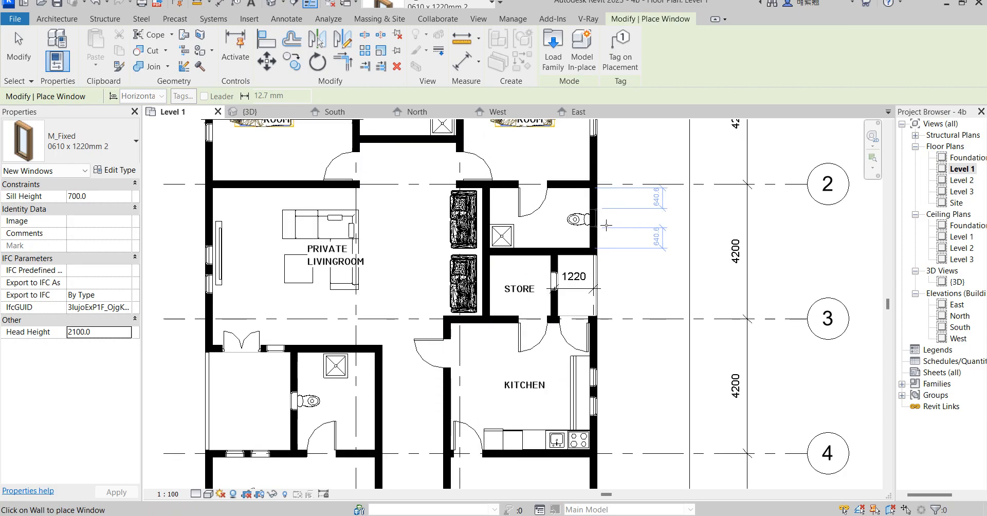
scroll(621, 258, down, 4)
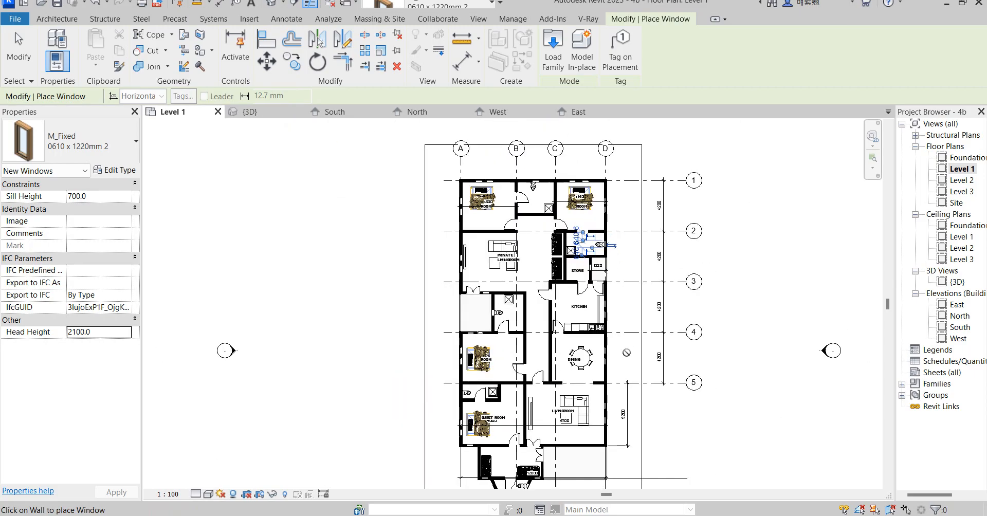
scroll(621, 258, up, 4)
scroll(456, 360, up, 3)
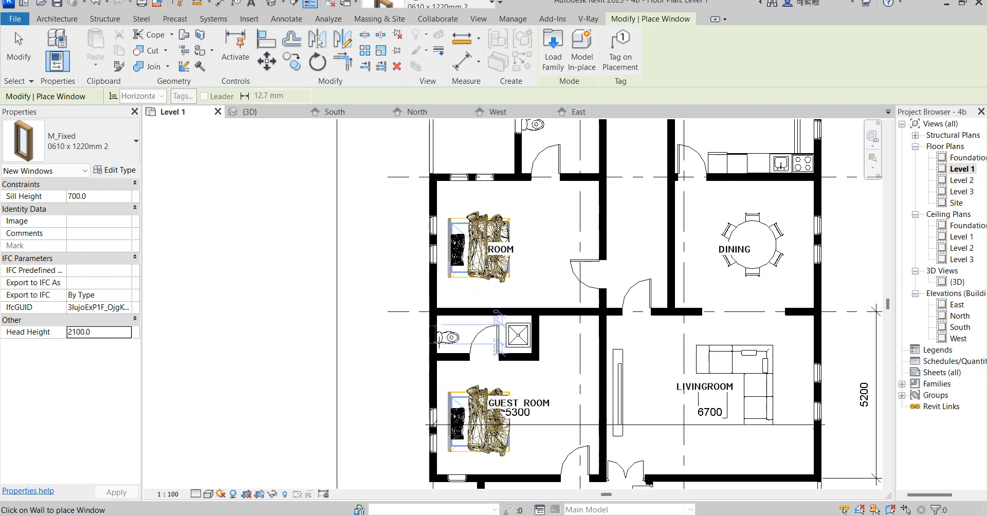
Open the 3D view and examine the placed windows on the front and east sides of the house
scroll(431, 338, down, 3)
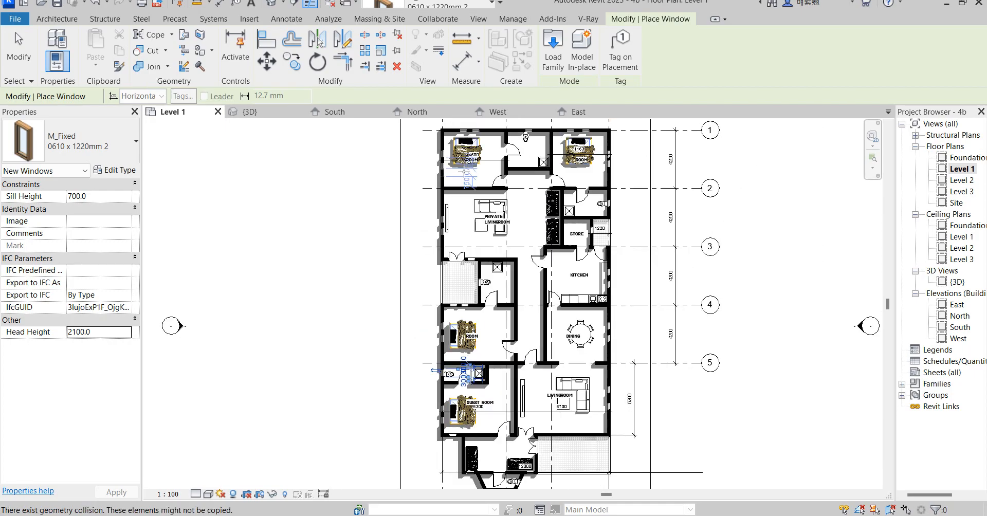
scroll(549, 235, down, 3)
scroll(549, 235, up, 2)
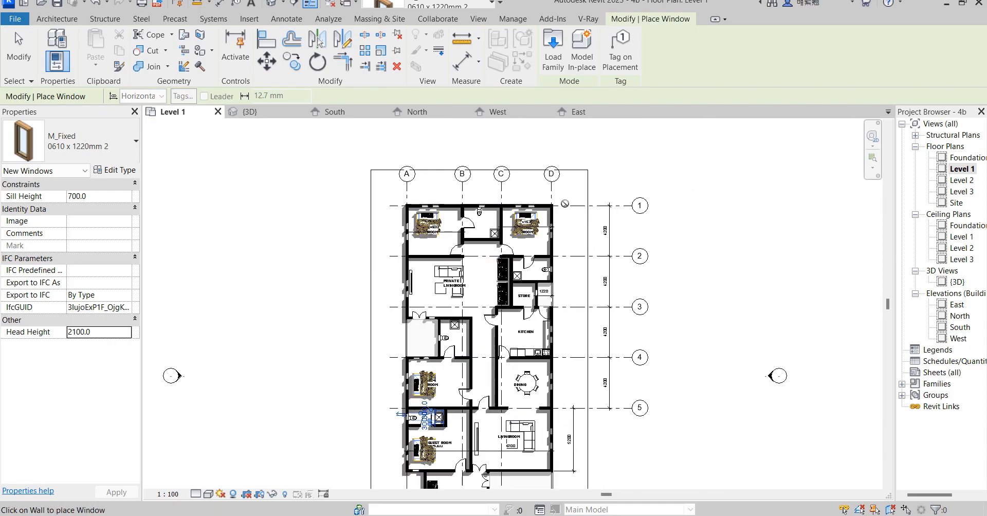
double_click(960, 281)
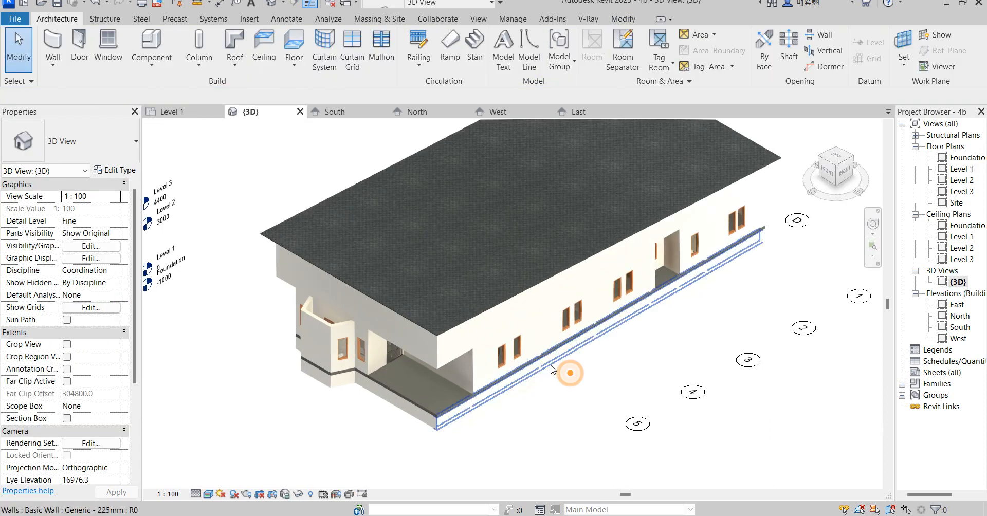
click(516, 375)
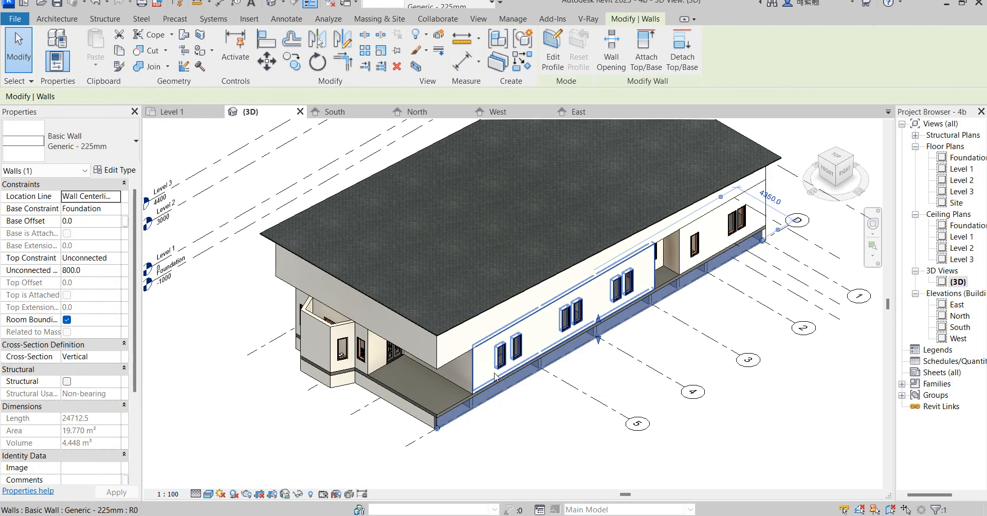
scroll(495, 378, down, 2)
scroll(449, 309, up, 5)
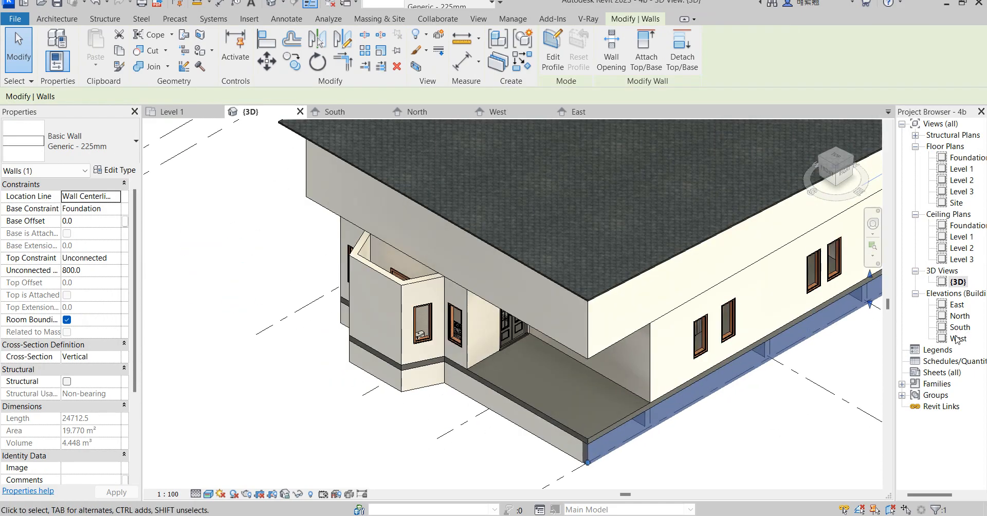
Return to the Level 1 floor plan and create an in-place model in the Casework category, keeping the default name
double_click(961, 170)
scroll(455, 288, down, 3)
scroll(459, 292, up, 3)
scroll(459, 292, up, 3)
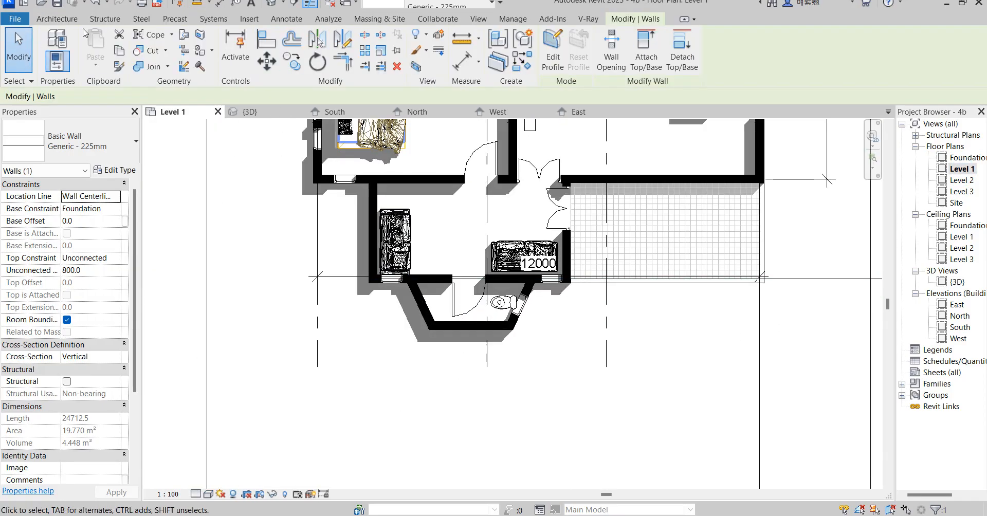
click(64, 20)
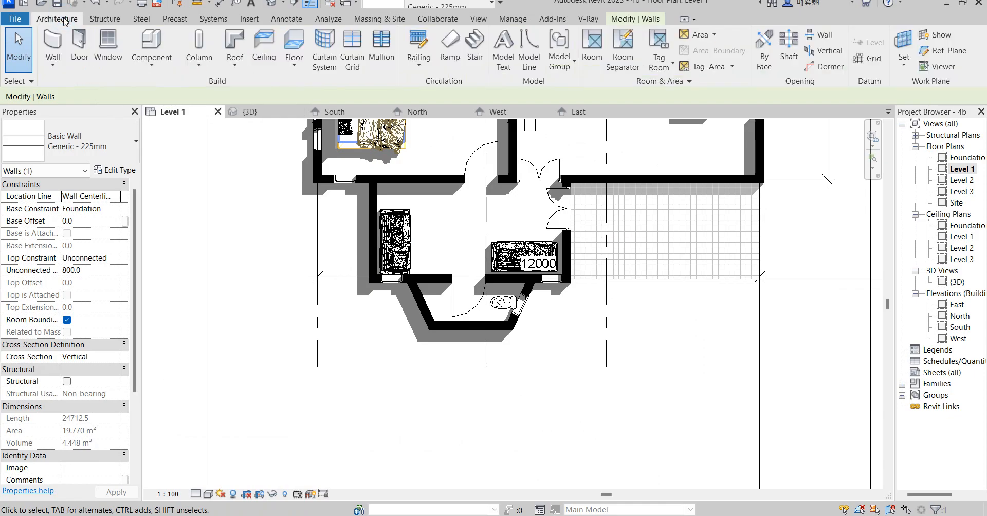
click(143, 66)
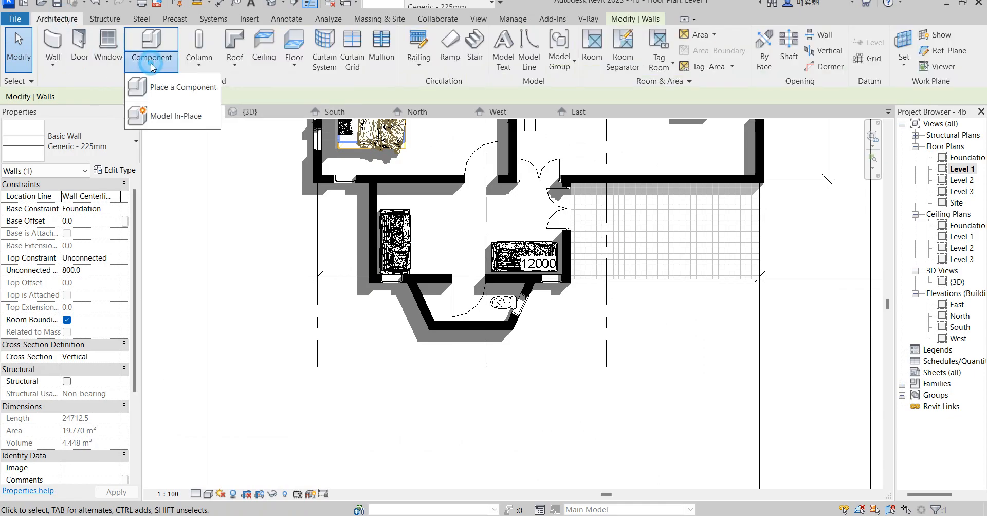
click(154, 119)
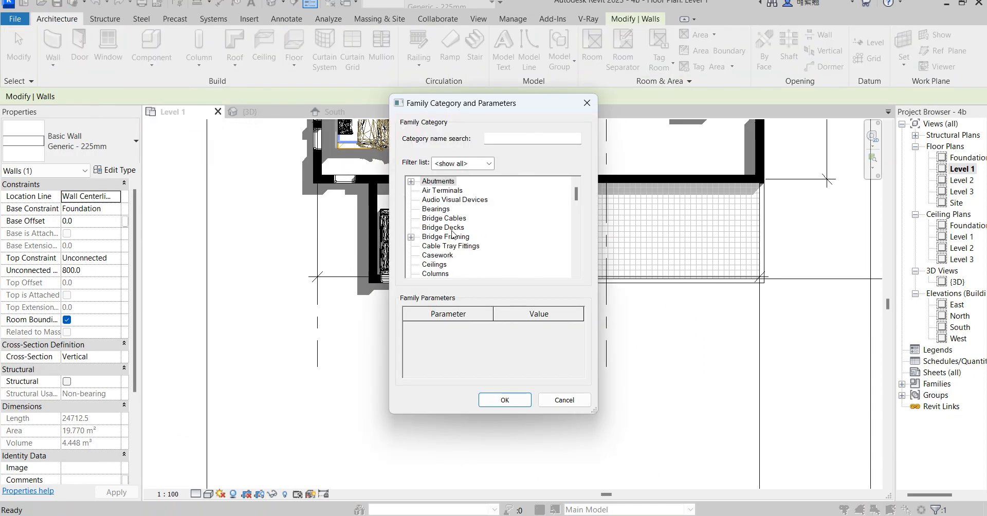
click(505, 400)
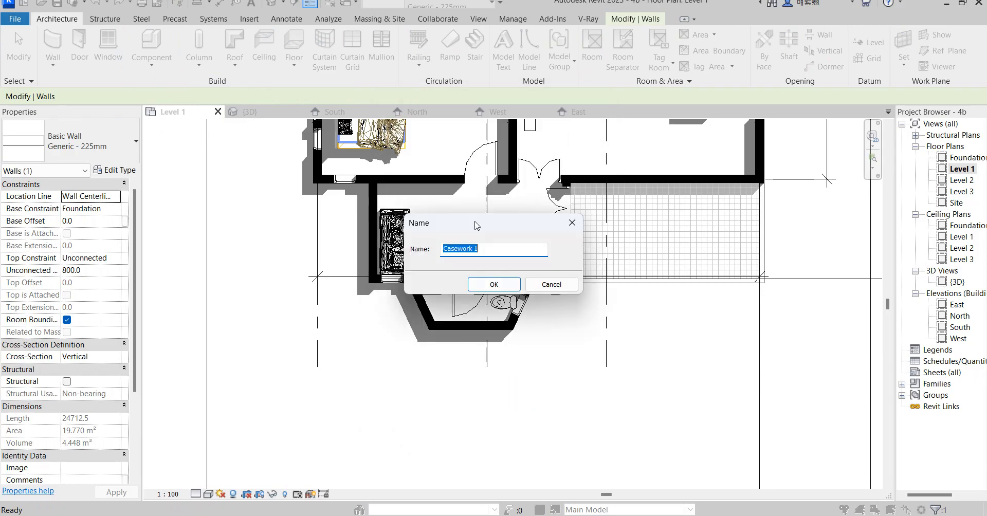
click(492, 284)
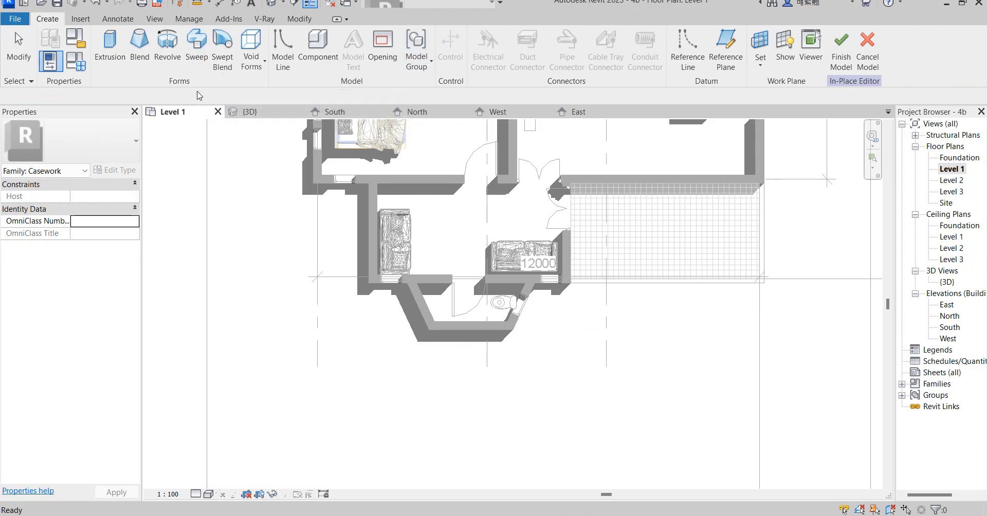
click(196, 41)
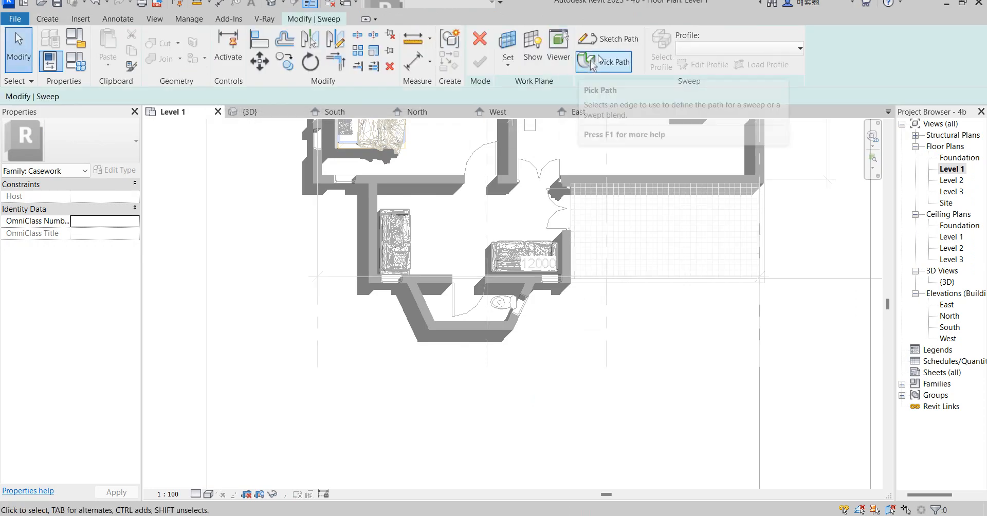
click(615, 39)
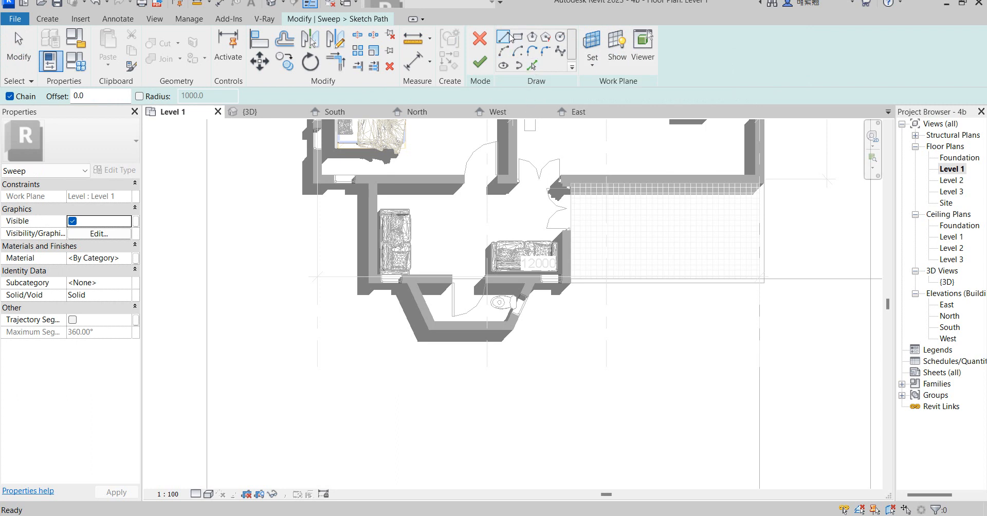
scroll(411, 285, up, 3)
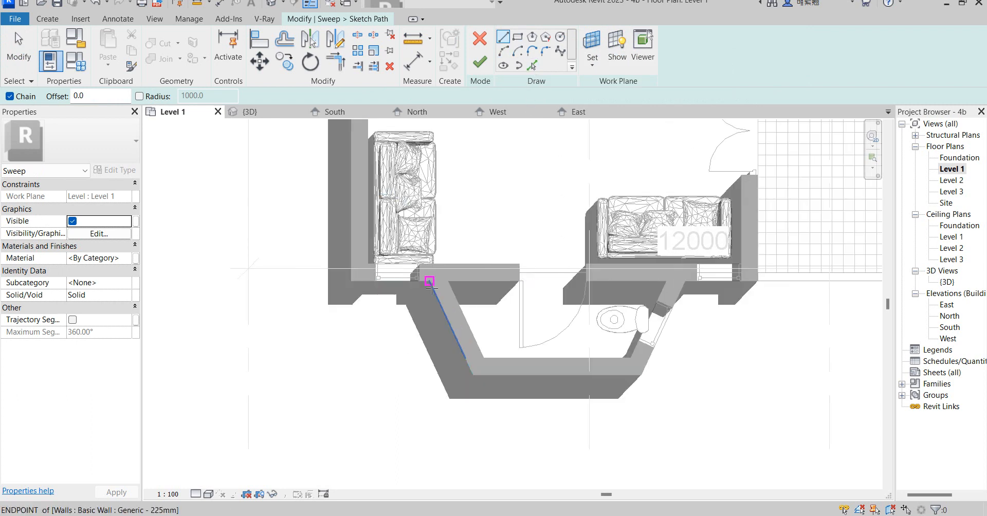
click(429, 282)
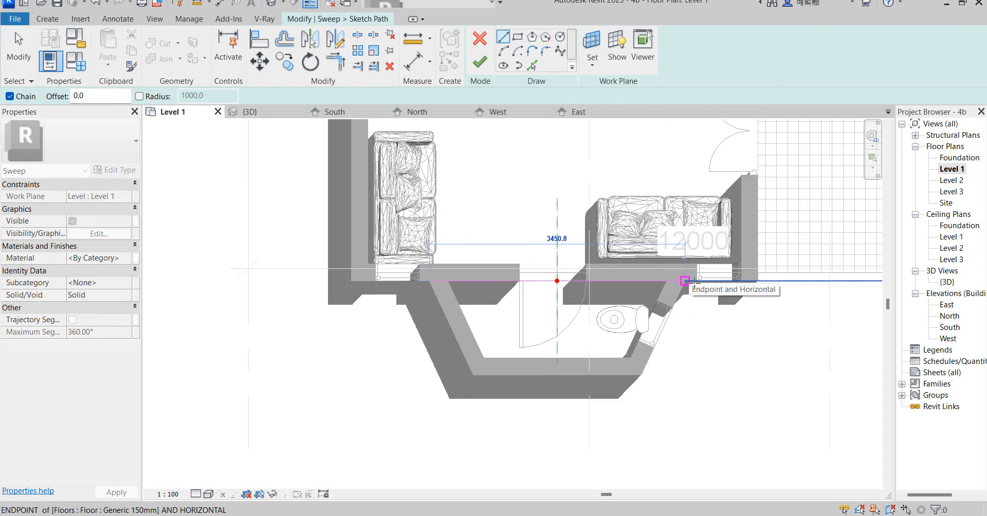
right_click(684, 269)
click(714, 282)
right_click(630, 218)
click(683, 233)
click(480, 38)
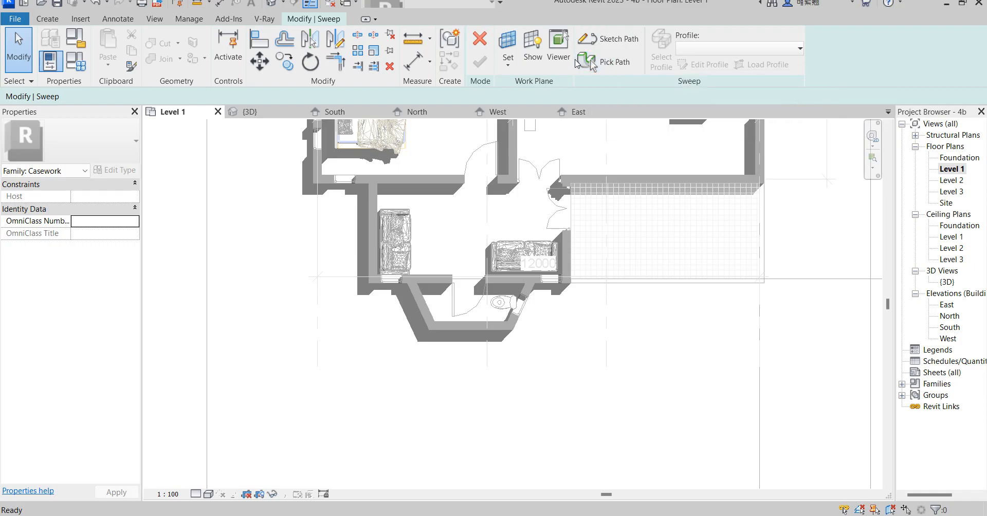
click(489, 42)
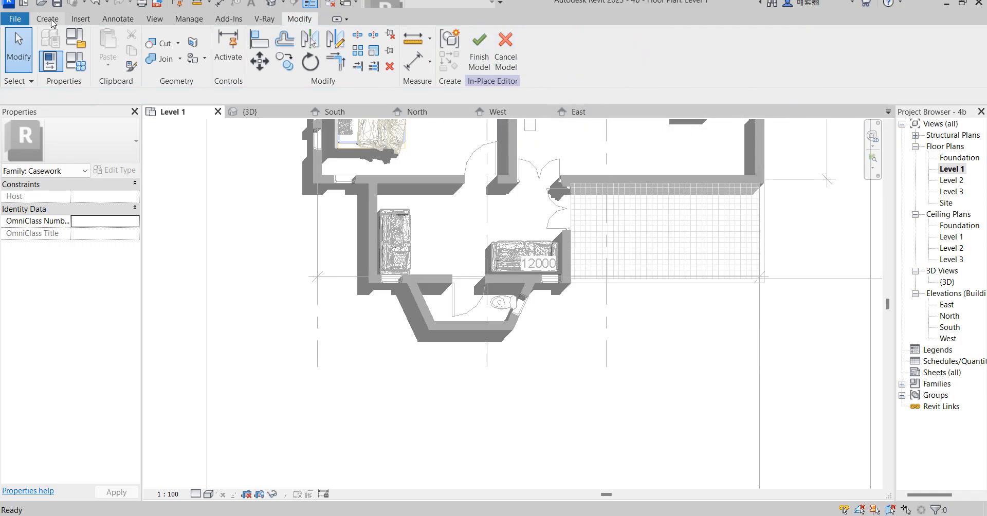
Start an extrusion and sketch a horizontal boundary line across the back of the front toilet along the sitting area's south wall
click(46, 19)
click(110, 47)
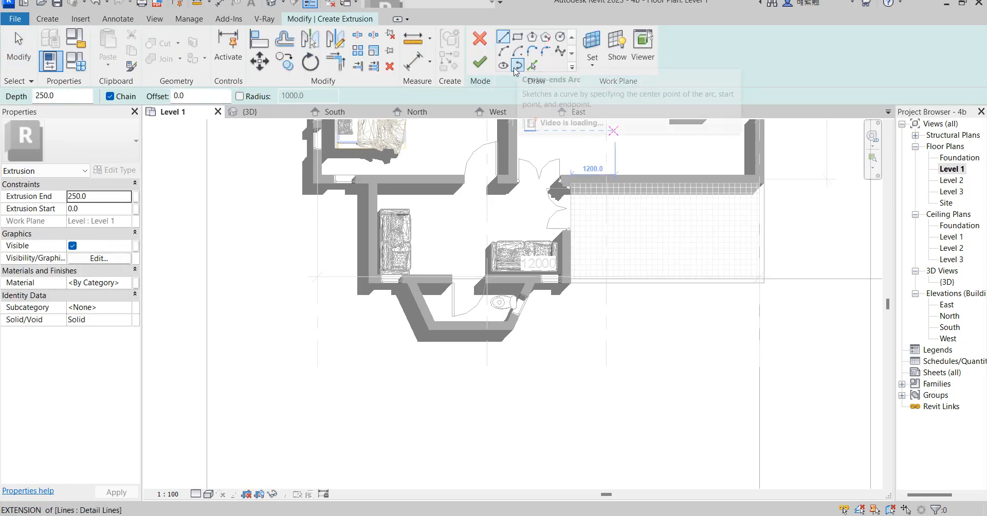
click(409, 291)
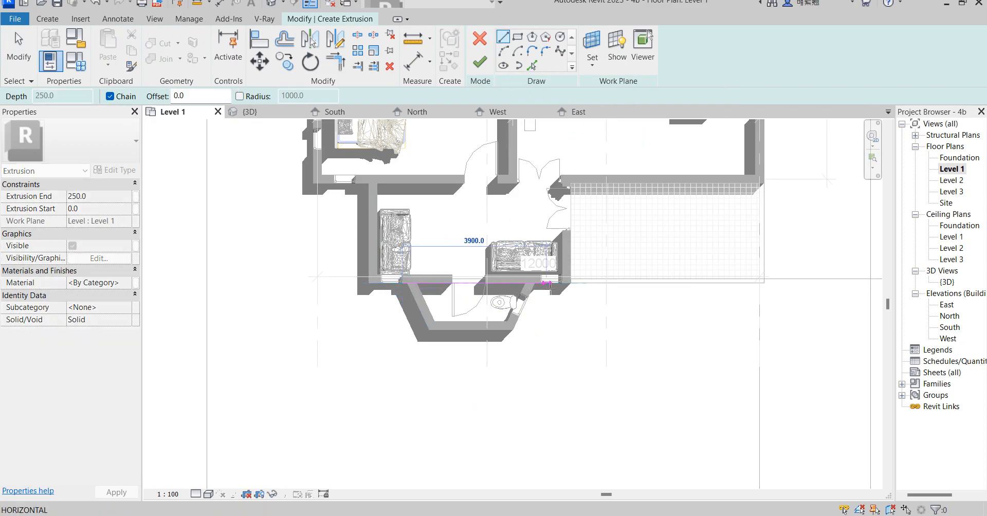
scroll(544, 287, up, 4)
click(541, 280)
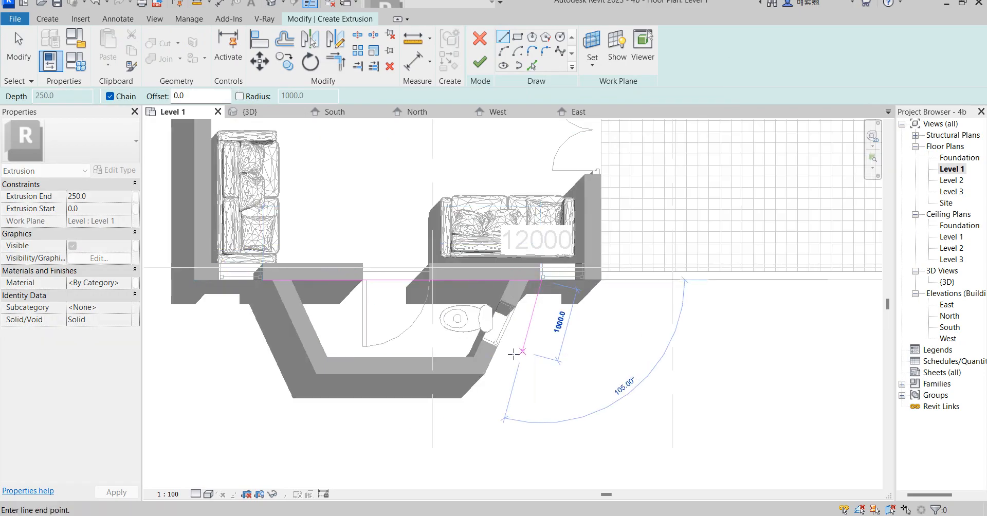
right_click(511, 348)
Pick boundary lines with an 80 mm offset outside the front toilet's two angled walls and its south wall
click(535, 67)
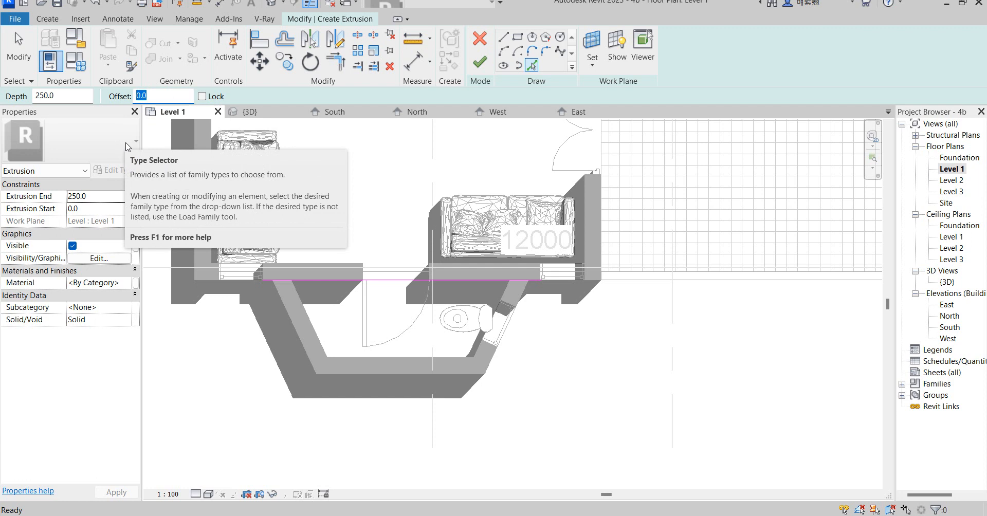
key(Return)
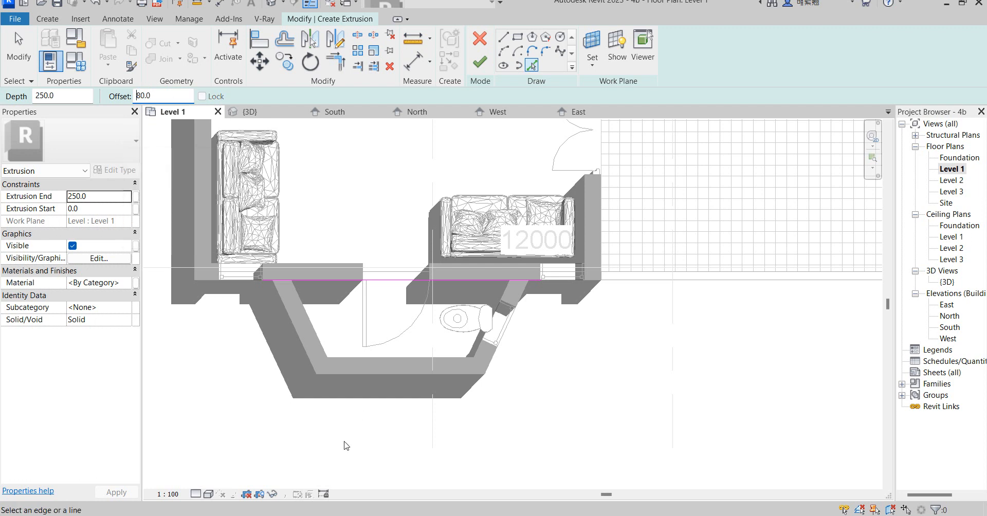
click(292, 334)
click(366, 374)
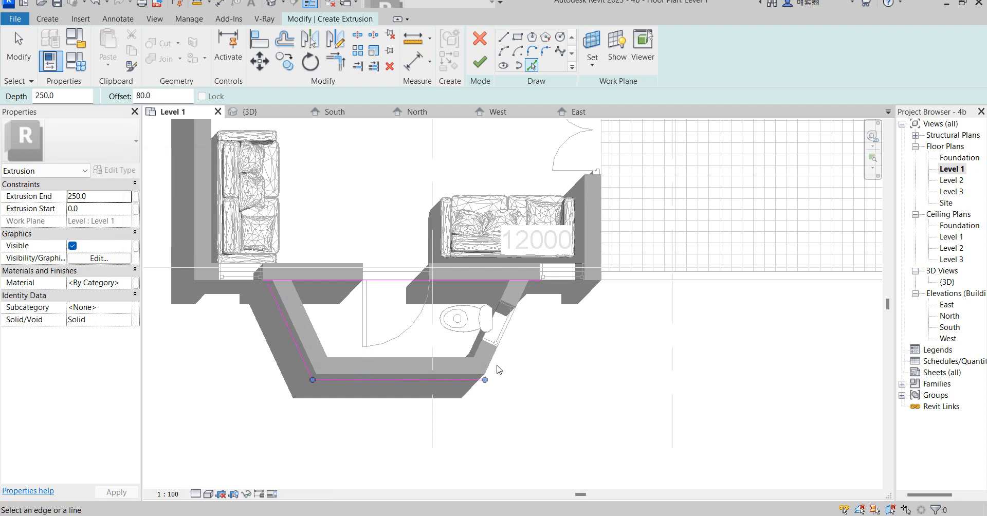
Trim the back boundary line to the two angled lines and finish the extrusion sketch
click(336, 62)
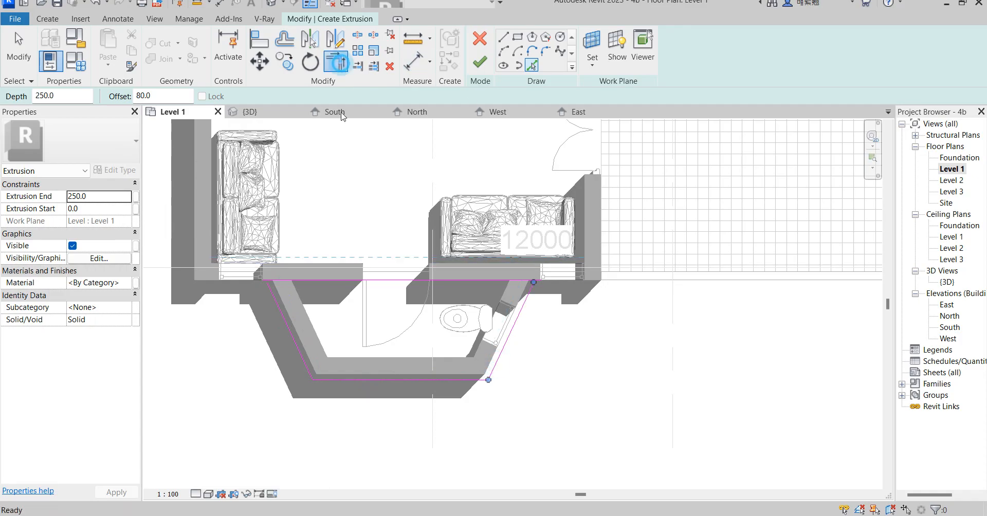
click(286, 281)
click(526, 307)
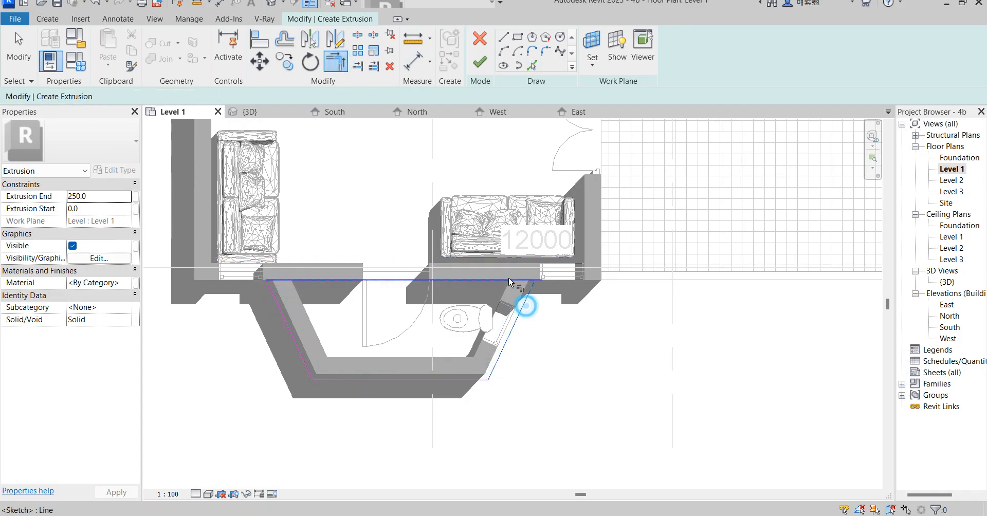
click(478, 59)
In the South elevation, raise the extrusion so it starts at Level 2 (3000) and ends at about 3255 mm
double_click(949, 328)
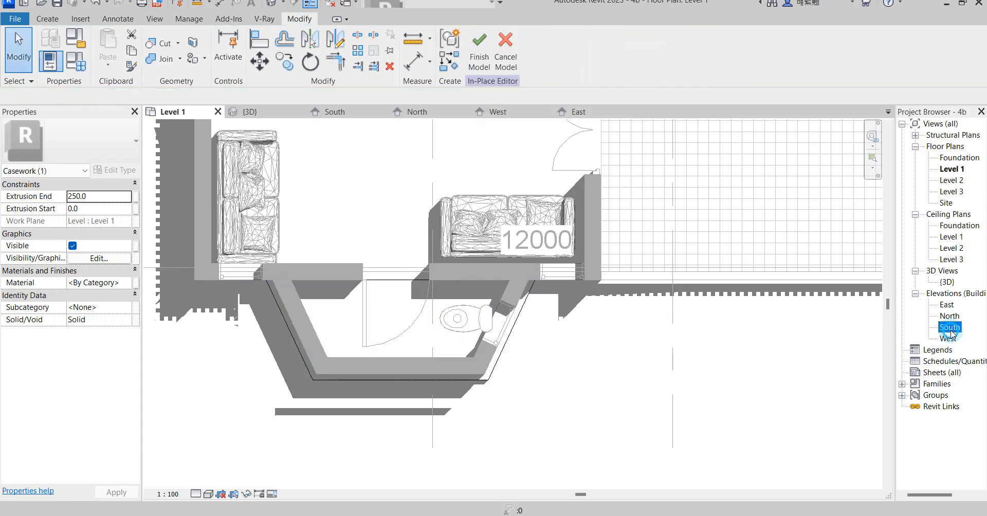
click(465, 359)
drag(465, 353, 466, 292)
drag(462, 325, 465, 295)
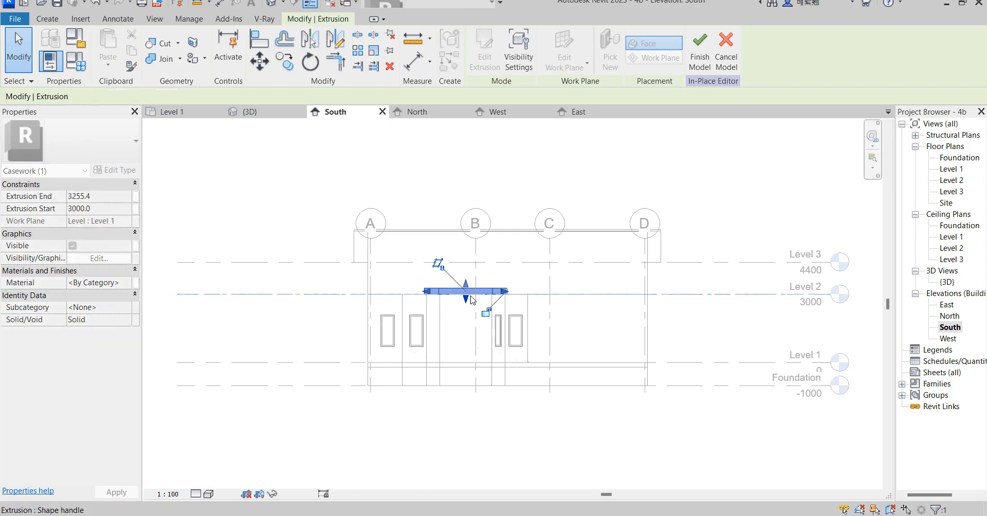
click(514, 272)
Copy the extrusion straight up with constraint off, placing the copy directly on top of the original
scroll(507, 292, up, 1)
scroll(507, 292, up, 5)
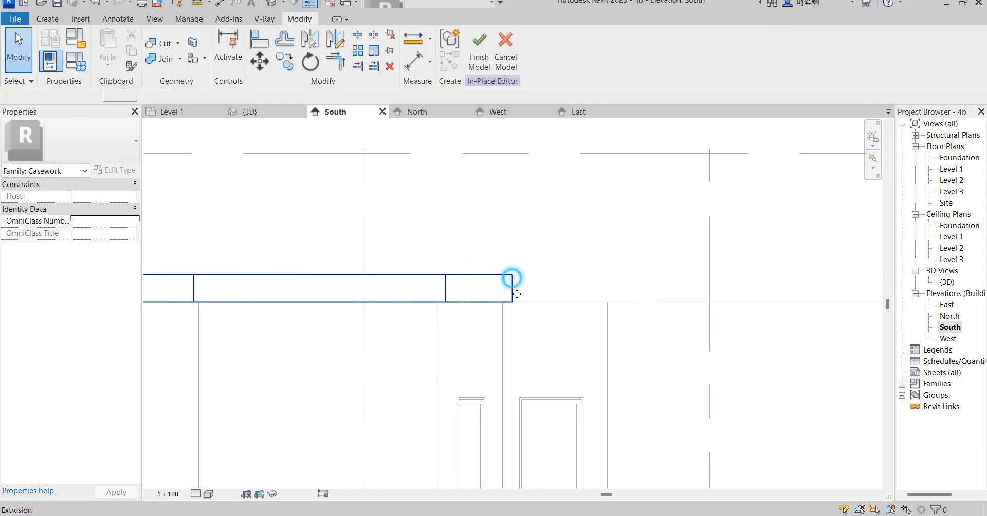
click(512, 278)
scroll(515, 335, down, 3)
click(291, 64)
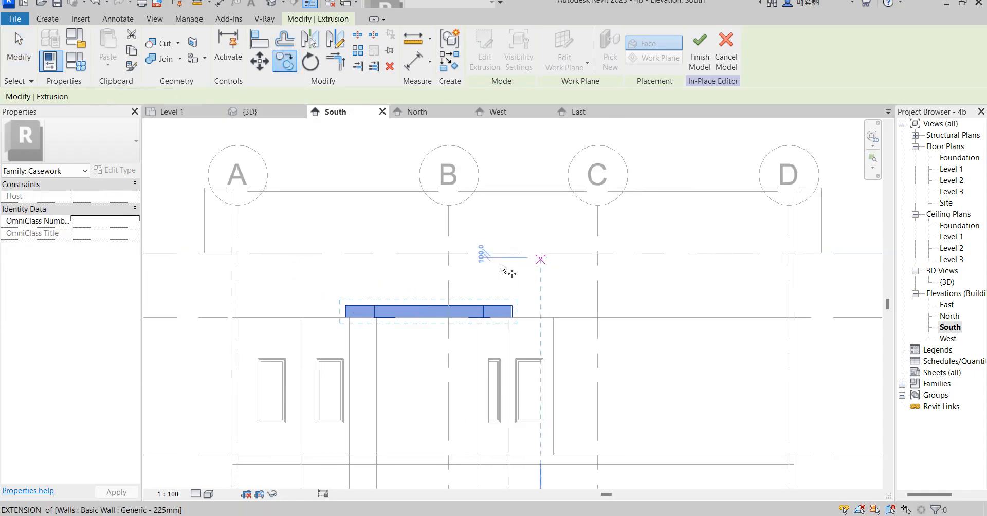
click(516, 312)
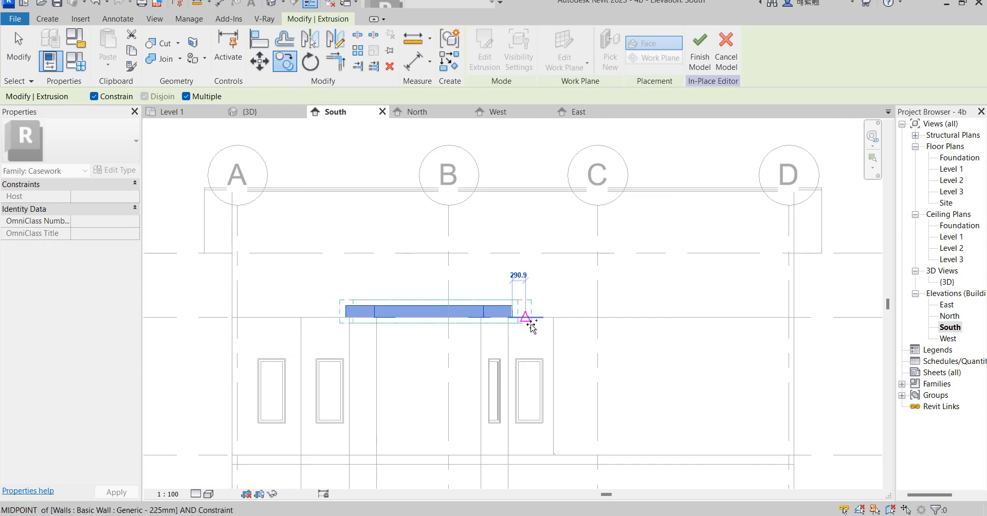
click(95, 96)
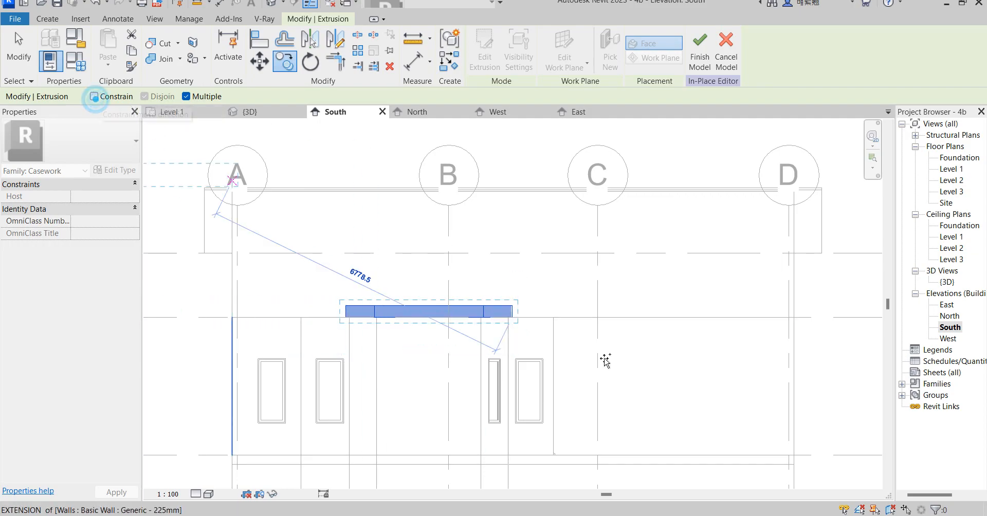
click(512, 306)
right_click(544, 286)
click(596, 297)
Edit the upper extrusion's sketch in the Level 1 plan and offset its three outer lines outward by 80 mm
click(487, 56)
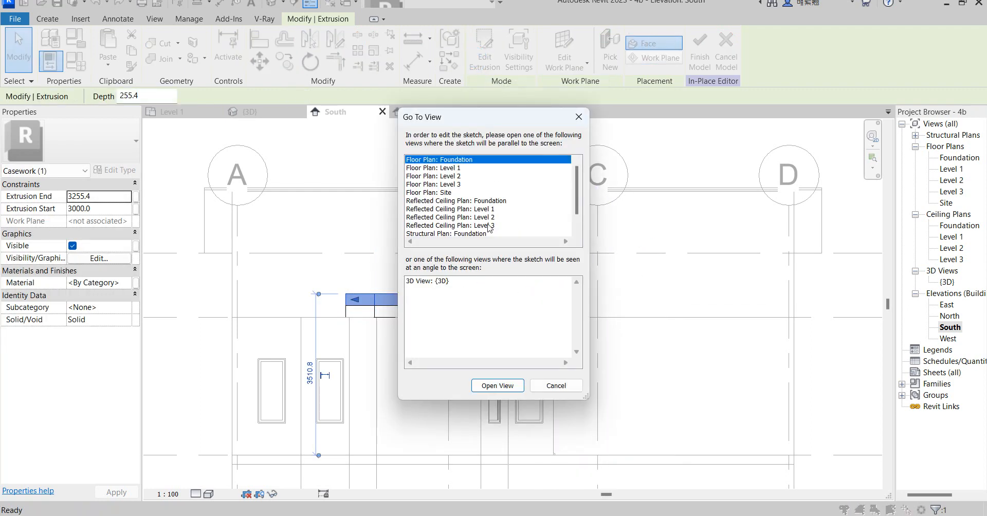
click(451, 170)
click(497, 385)
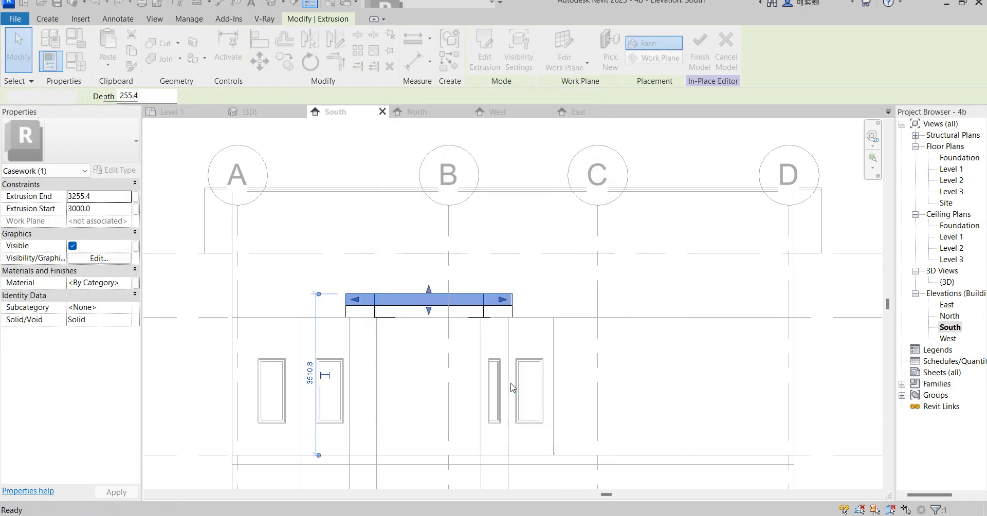
click(287, 41)
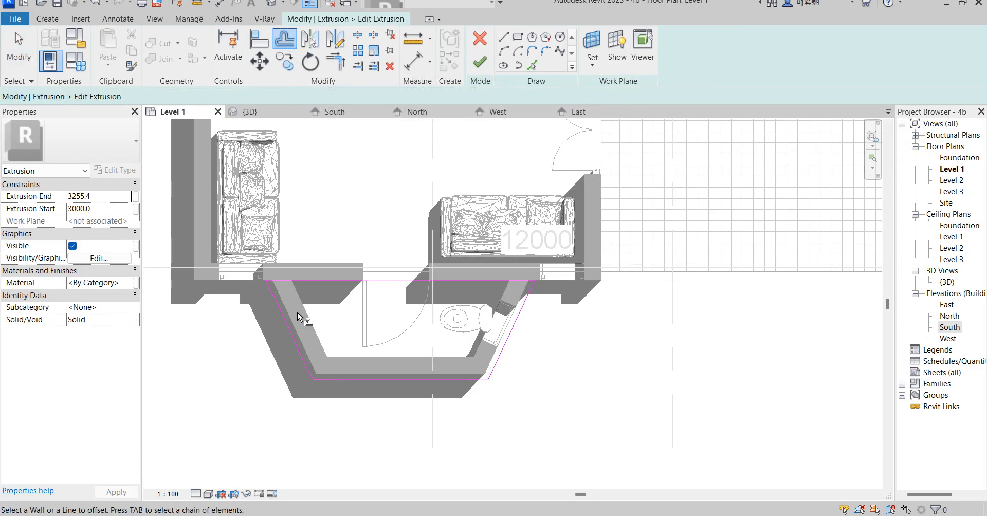
click(284, 327)
key(ctrl+z)
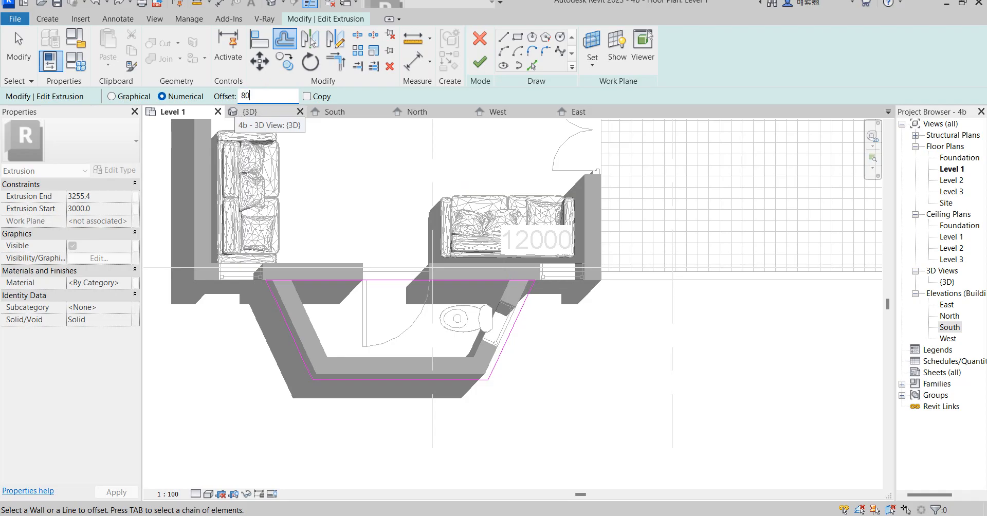
click(281, 328)
click(507, 355)
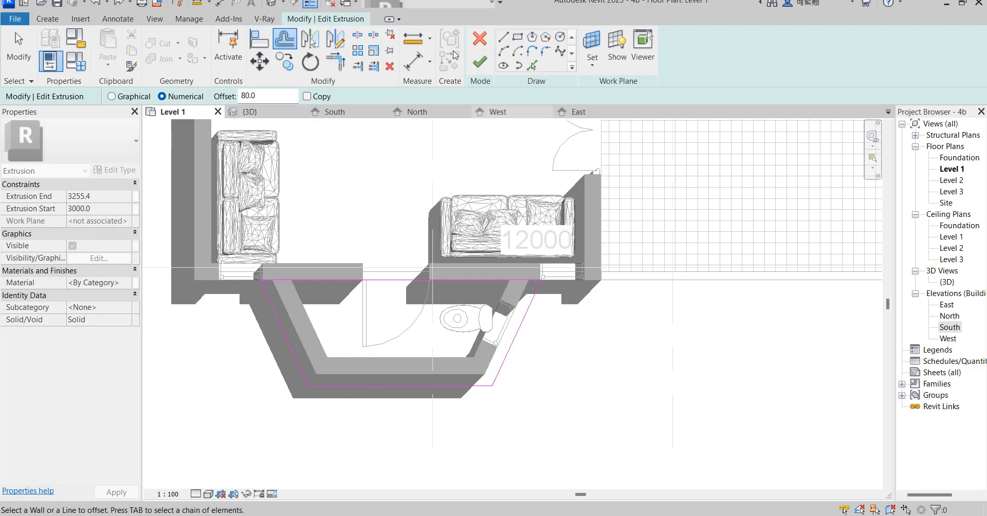
click(480, 61)
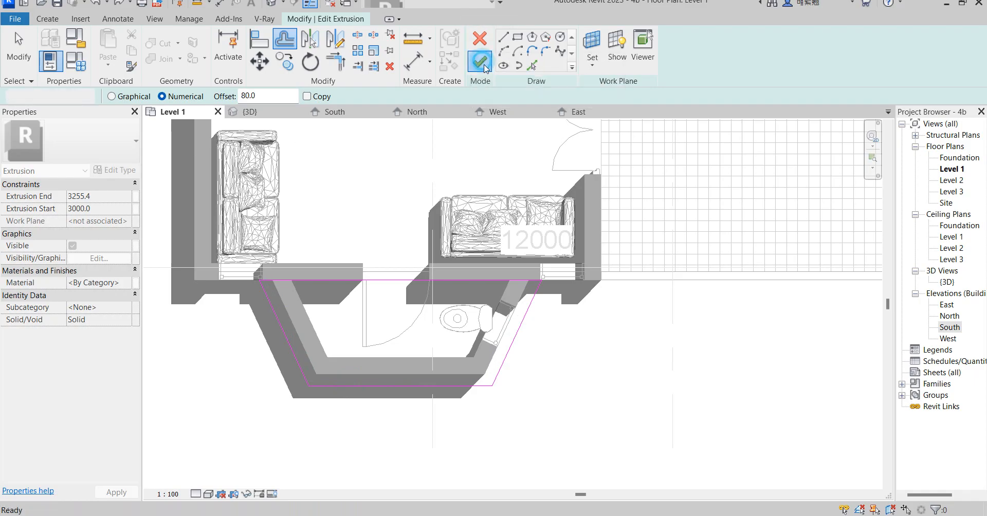
In the South elevation, lower the top of the upper extrusion to a depth of about 145 mm
double_click(950, 327)
scroll(411, 278, up, 5)
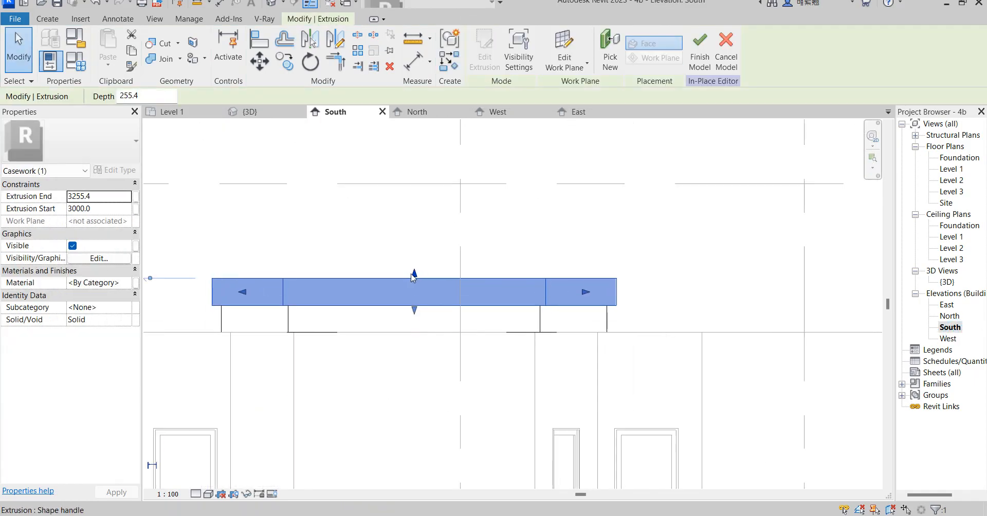
drag(421, 286, 421, 298)
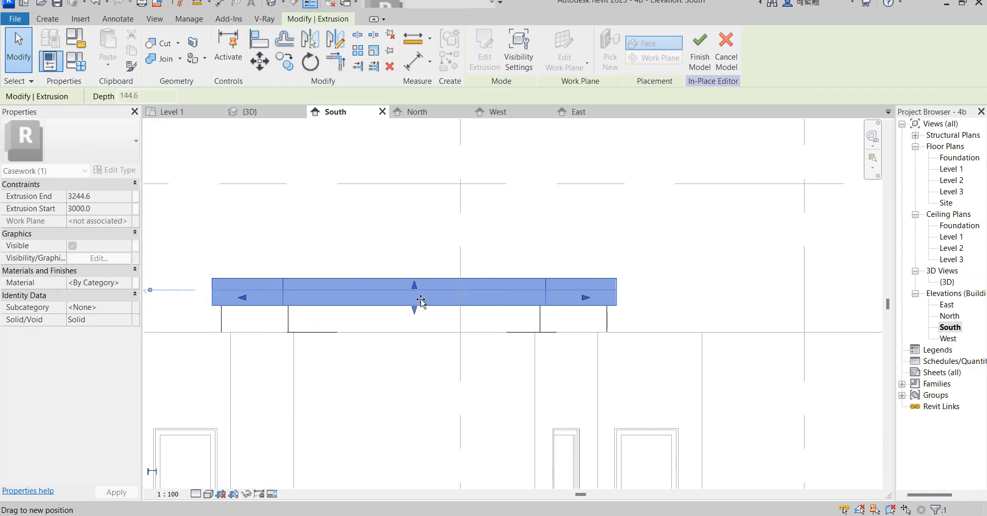
click(414, 260)
scroll(440, 312, down, 5)
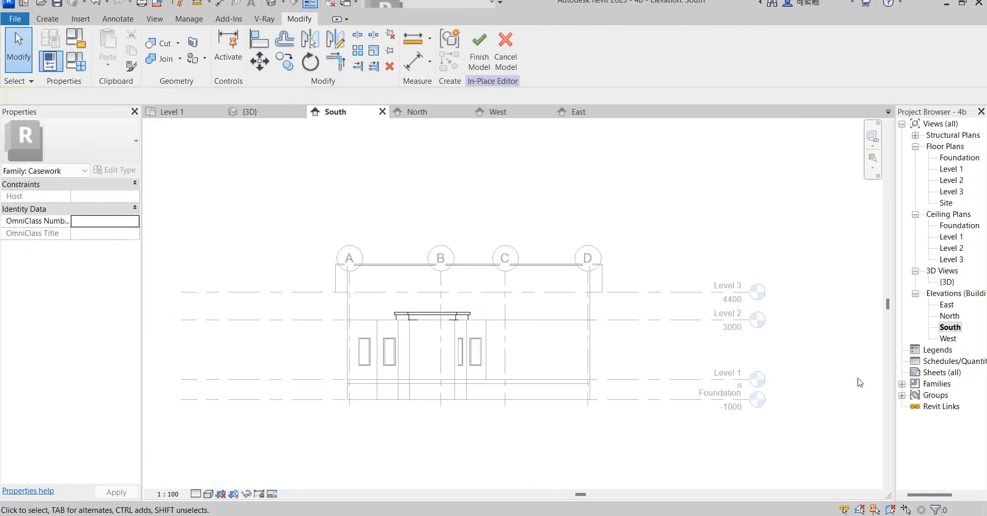
Check the stepped extrusions above the front toilet in the 3D view and finish the in-place casework model
double_click(951, 285)
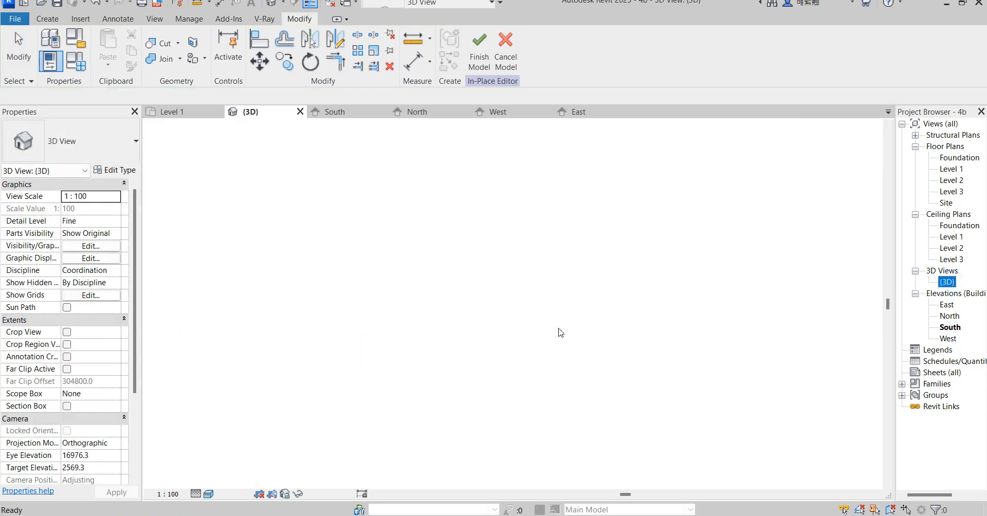
scroll(524, 305, up, 2)
scroll(484, 355, down, 3)
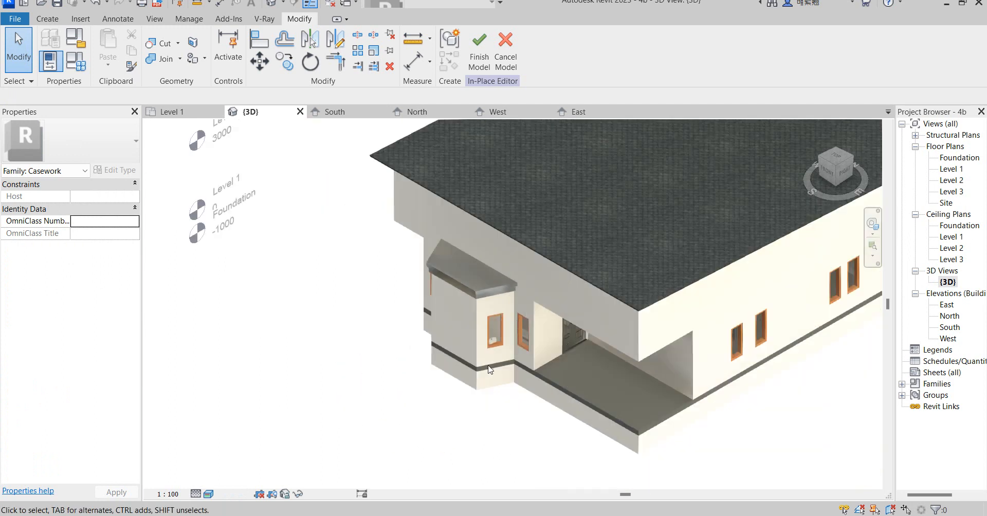
scroll(482, 355, up, 2)
scroll(487, 301, down, 3)
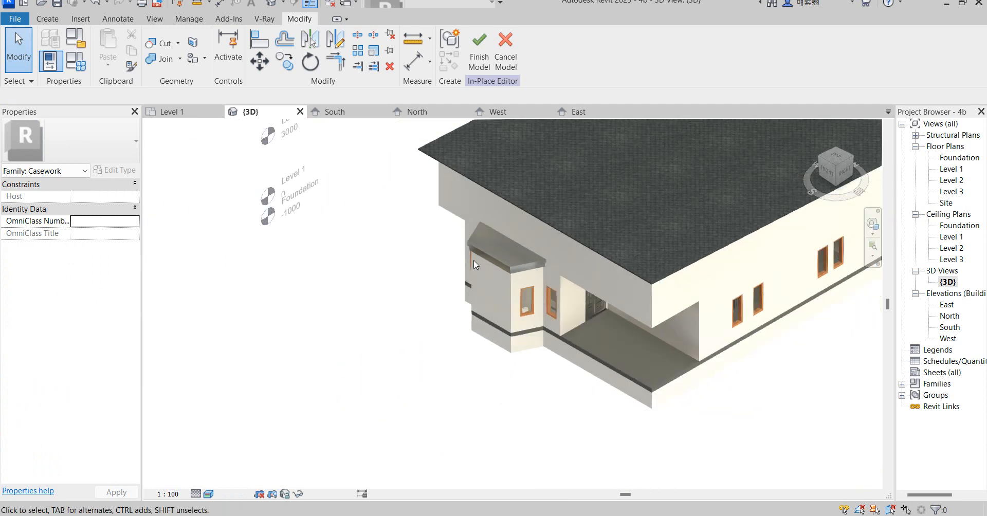
scroll(432, 249, down, 4)
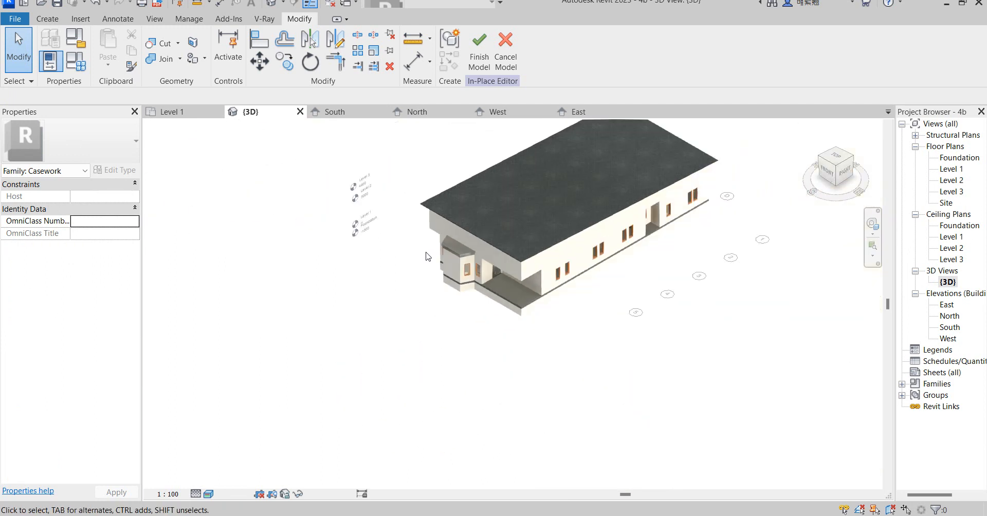
scroll(448, 238, up, 4)
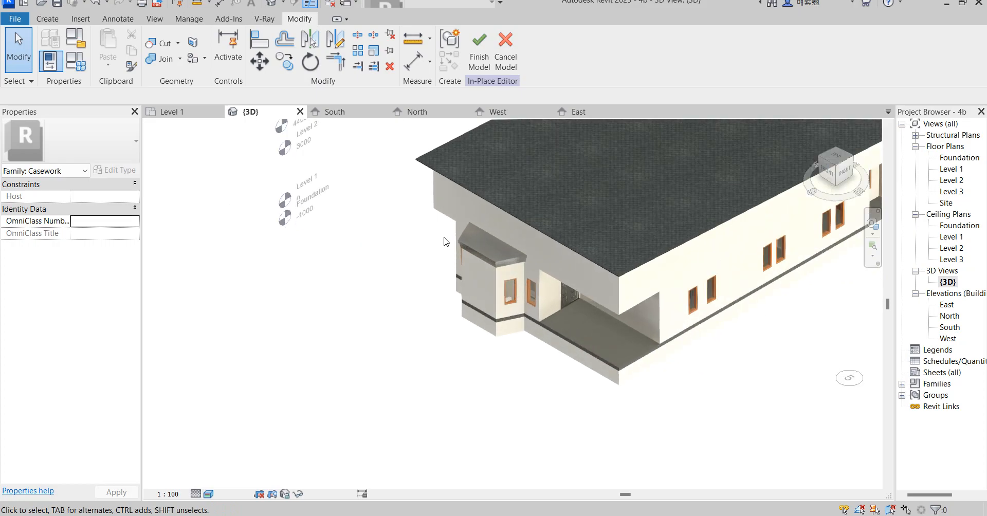
click(478, 53)
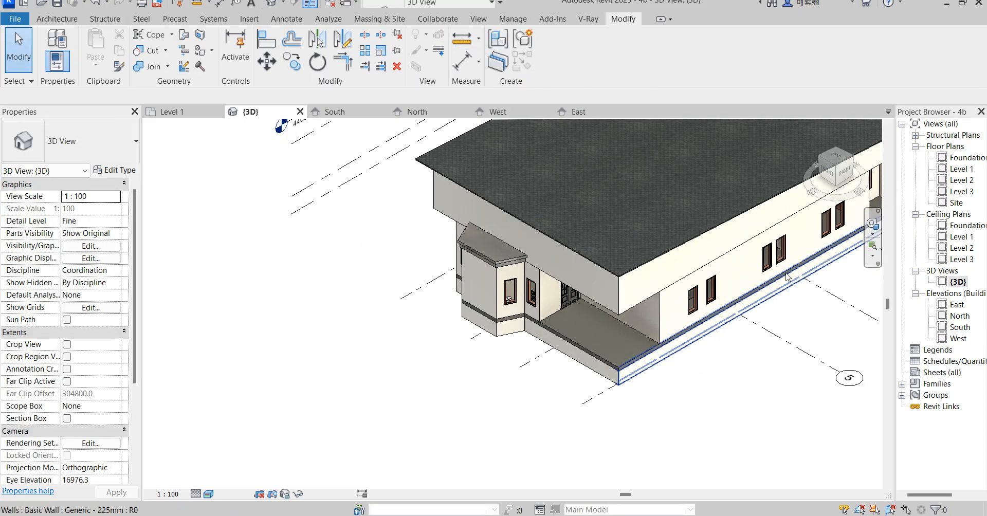
Examine the house's front and side exterior in the 3D view and return to the Level 1 plan
scroll(483, 355, down, 4)
scroll(540, 368, up, 4)
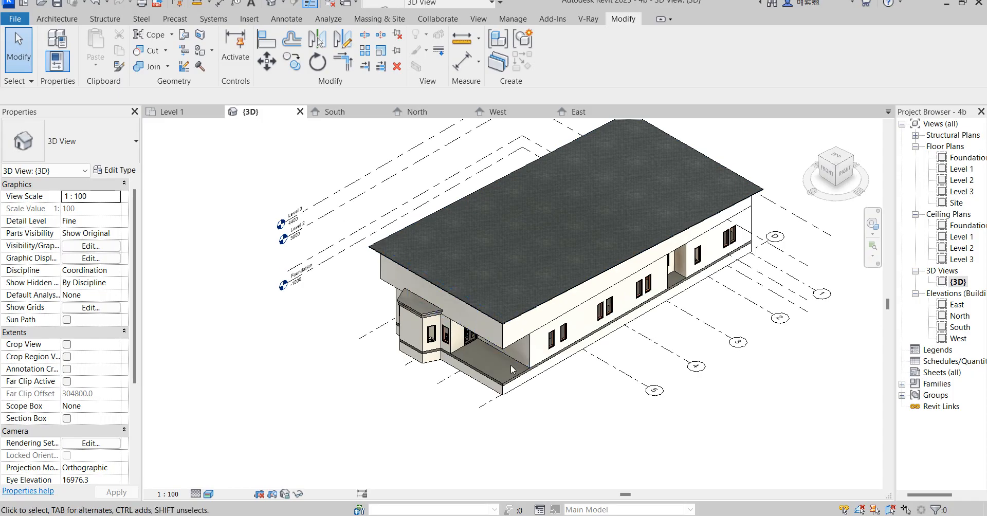
scroll(543, 370, up, 1)
scroll(679, 283, down, 4)
scroll(728, 247, up, 1)
scroll(731, 246, up, 2)
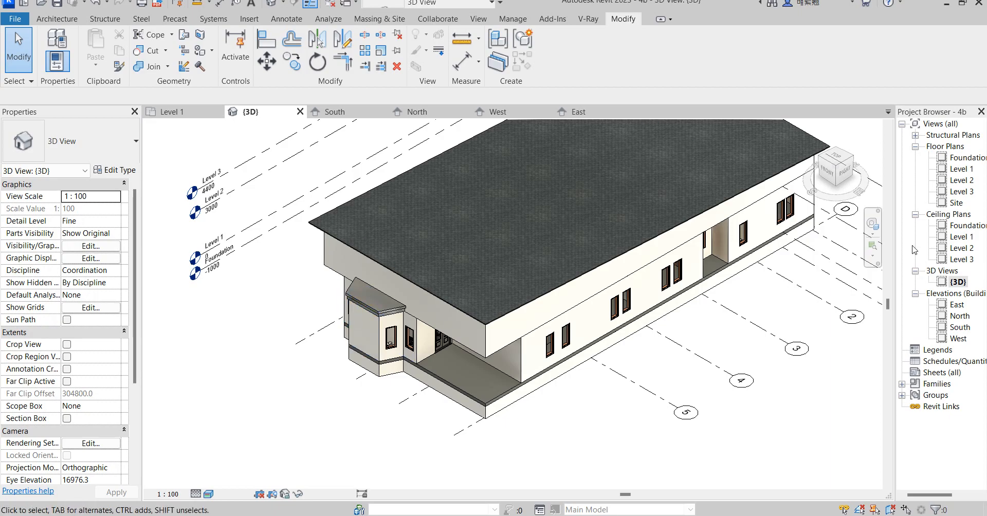
double_click(960, 170)
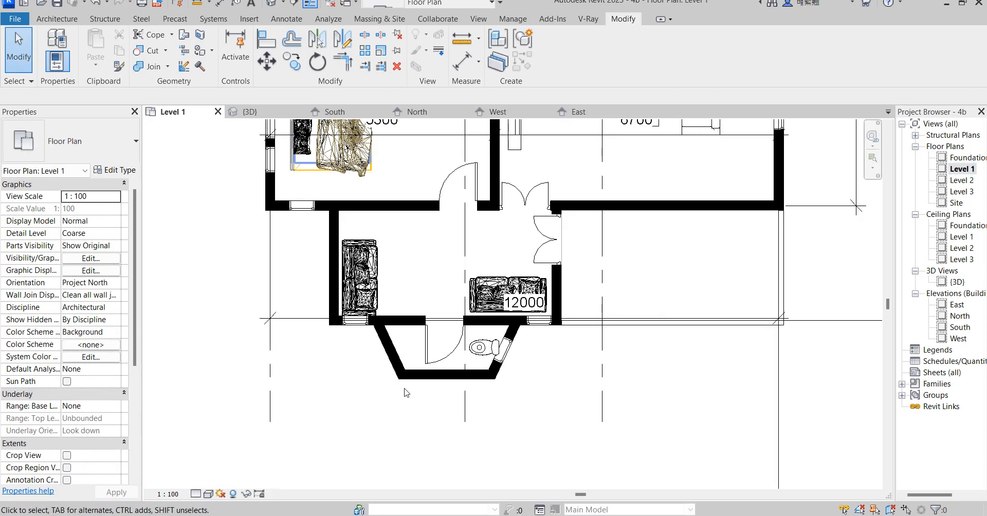
scroll(356, 341, down, 2)
scroll(342, 329, up, 2)
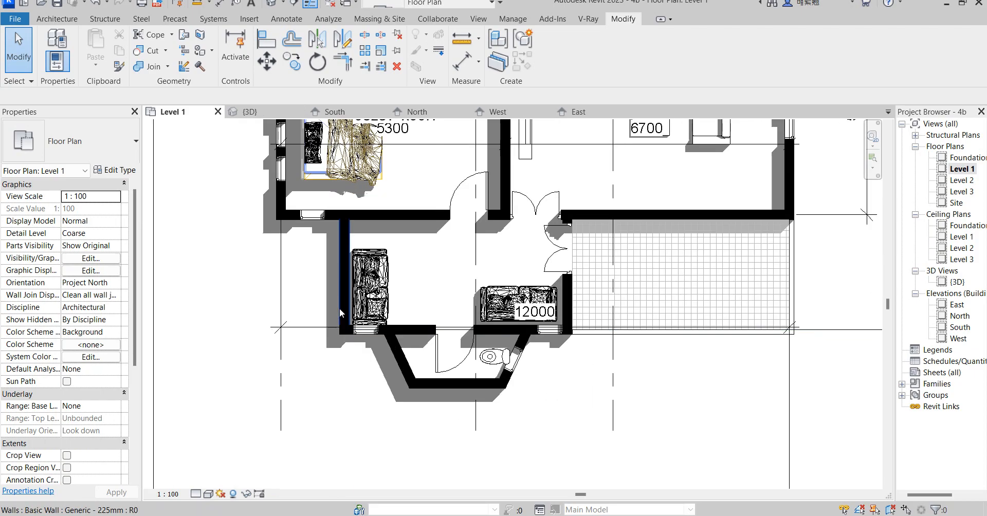
click(339, 307)
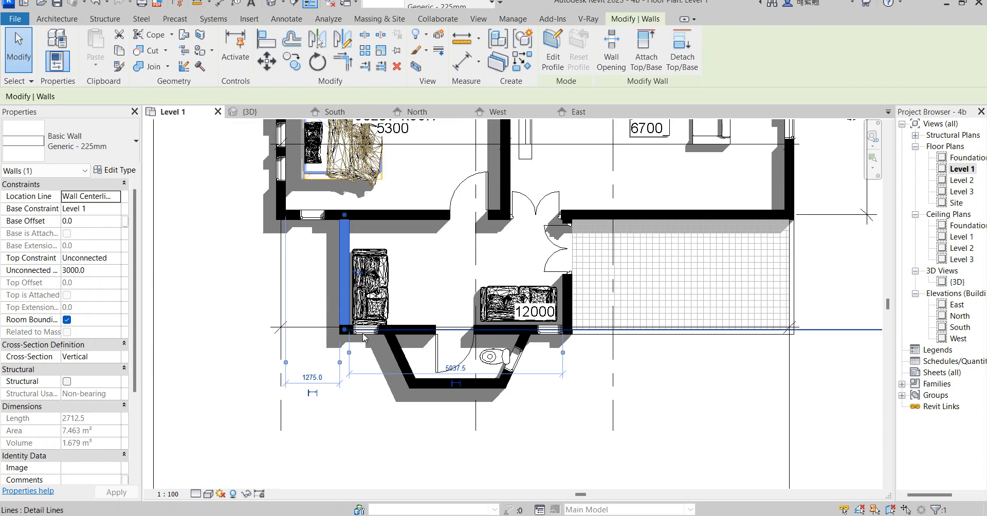
click(519, 61)
scroll(347, 355, up, 2)
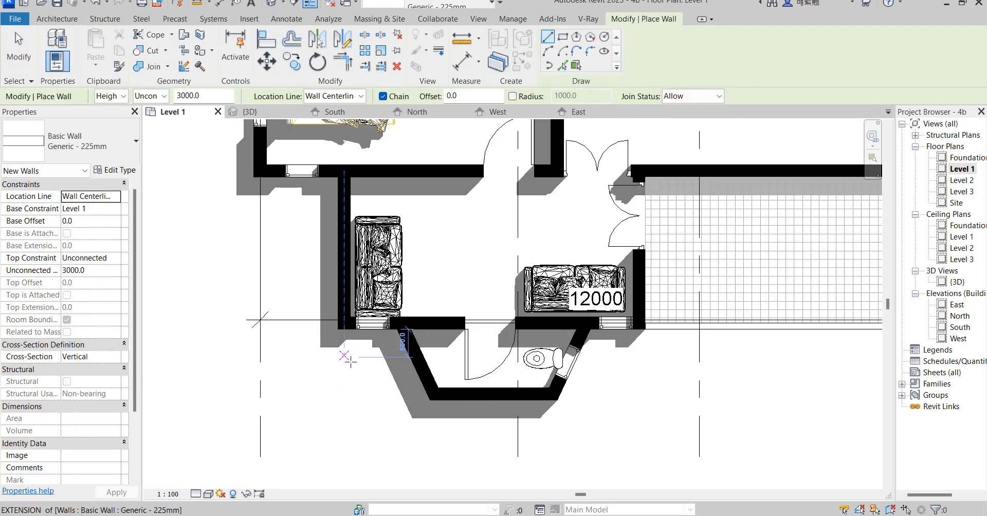
scroll(351, 361, down, 2)
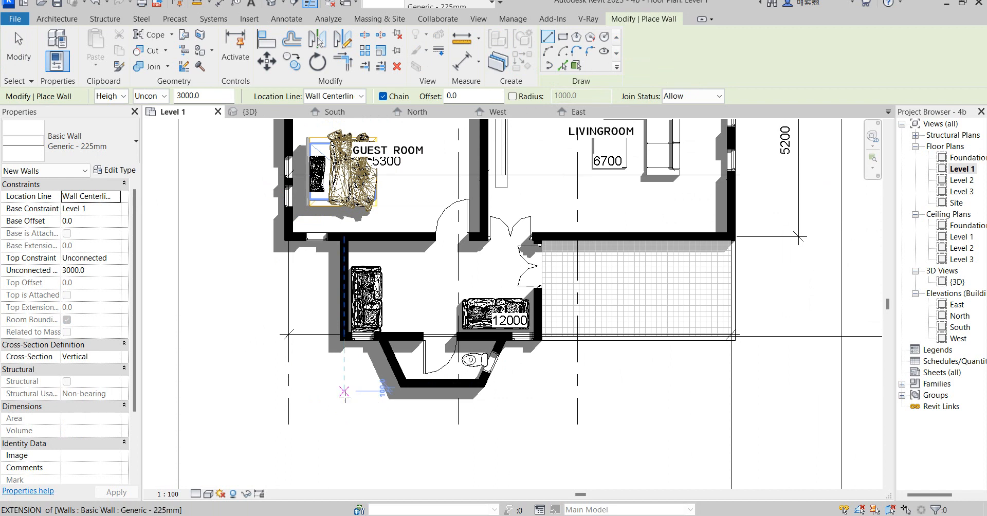
right_click(308, 313)
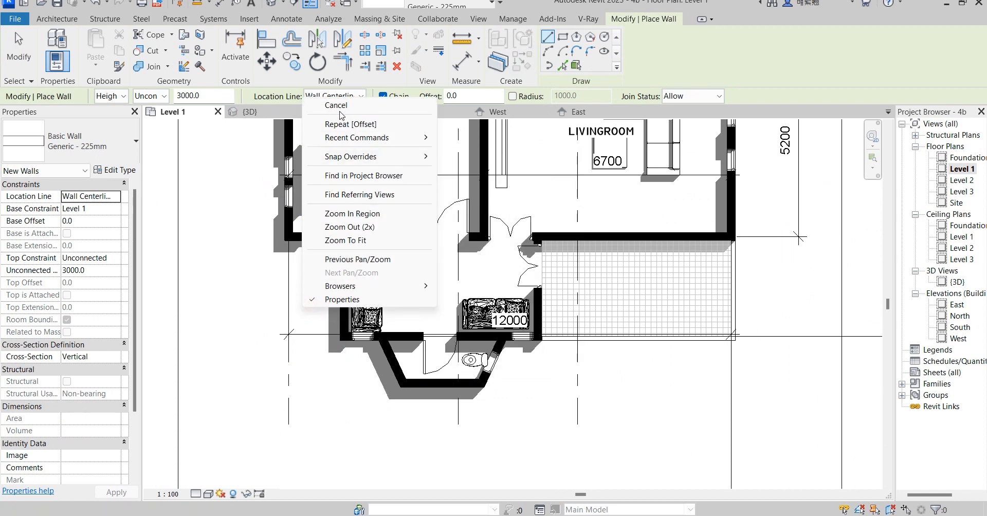
click(329, 64)
click(300, 286)
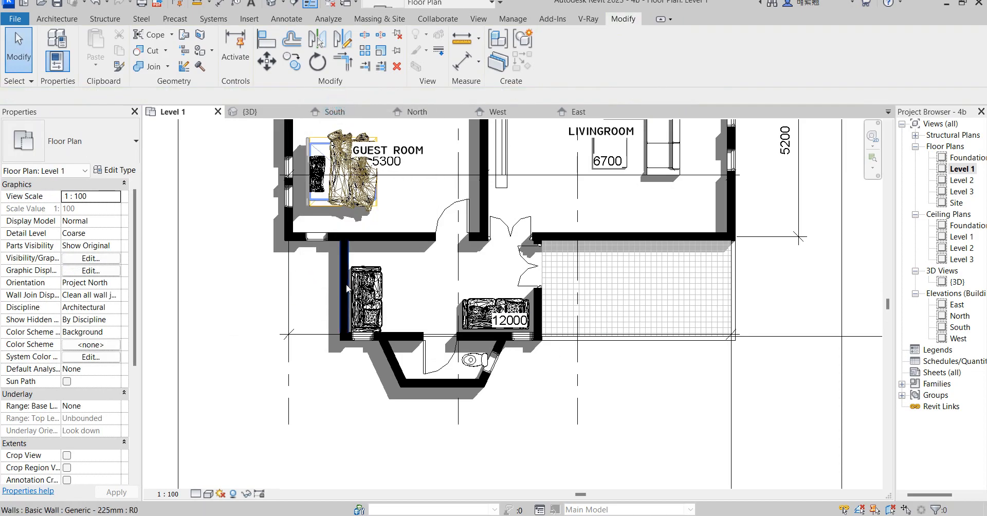
Extend the front sitting area's west wall southward and align its end with the outer face of the toilet's front wall
click(342, 306)
drag(344, 335, 344, 389)
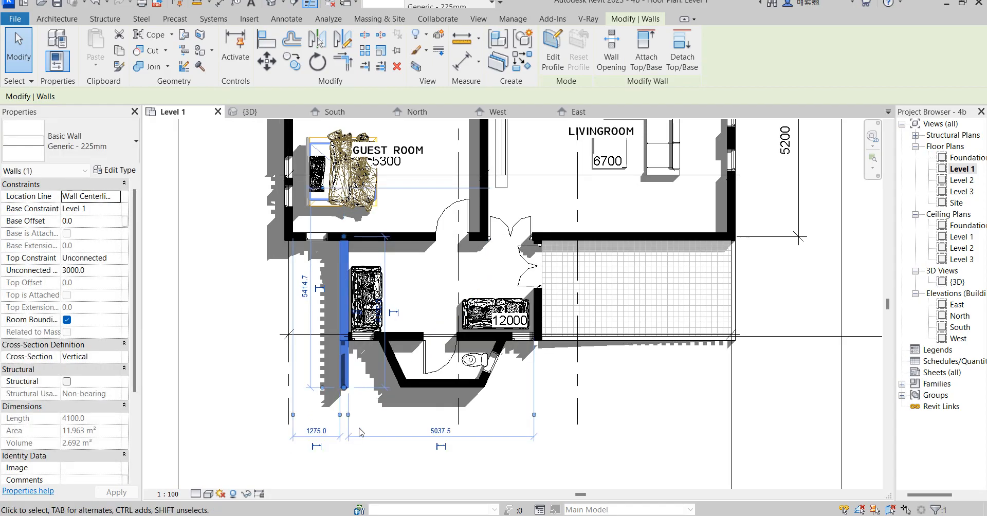
click(266, 49)
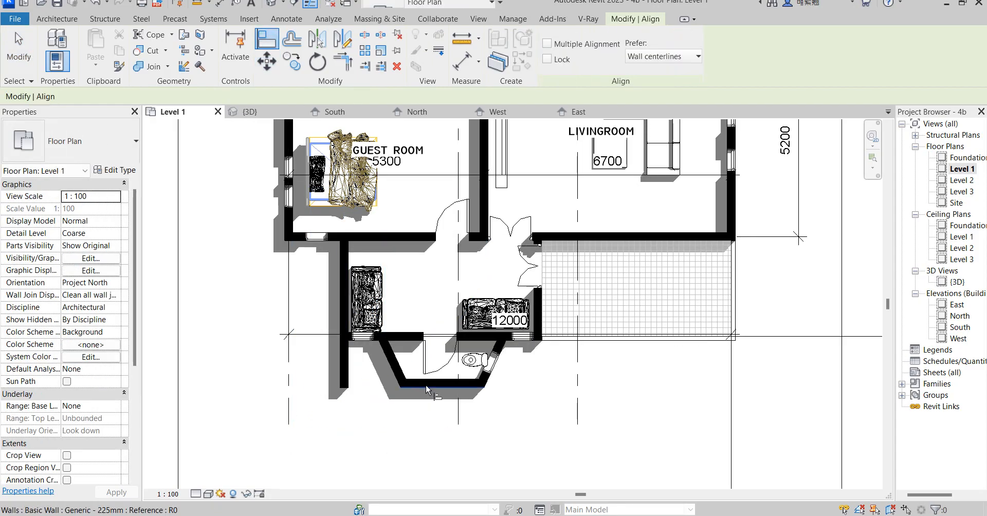
click(427, 389)
click(344, 389)
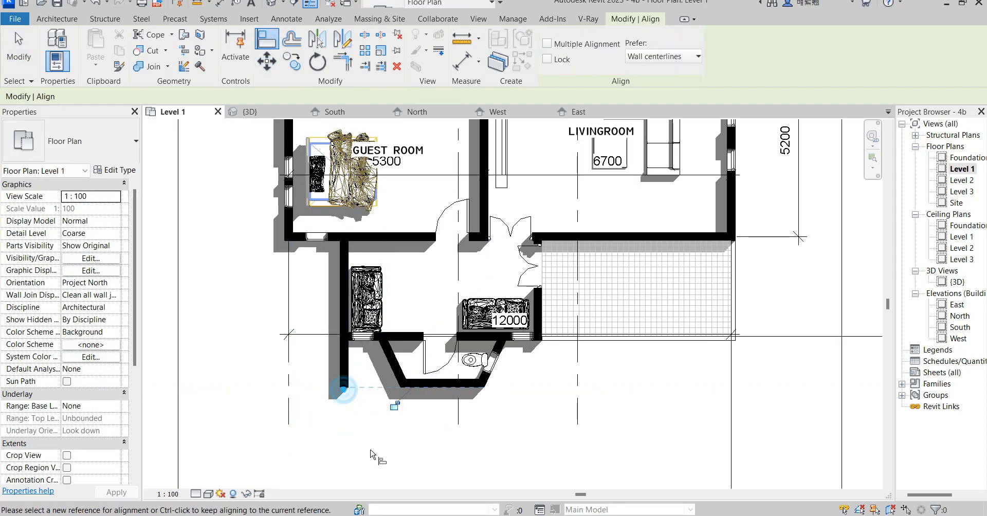
right_click(301, 362)
click(319, 175)
right_click(245, 211)
click(260, 216)
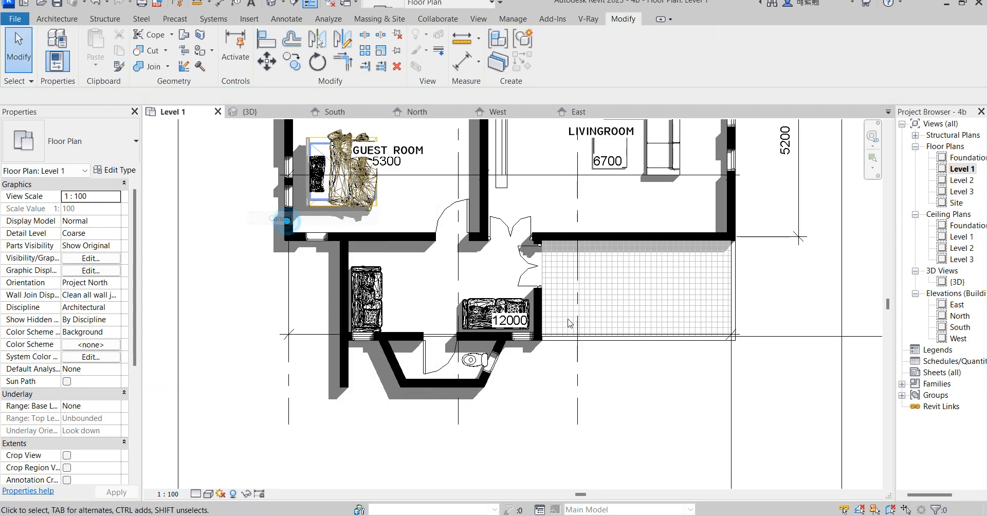
Extend the front sitting area's east wall southward to the line of the toilet's outer front face
click(536, 327)
drag(539, 338, 546, 399)
click(514, 440)
scroll(514, 440, down, 2)
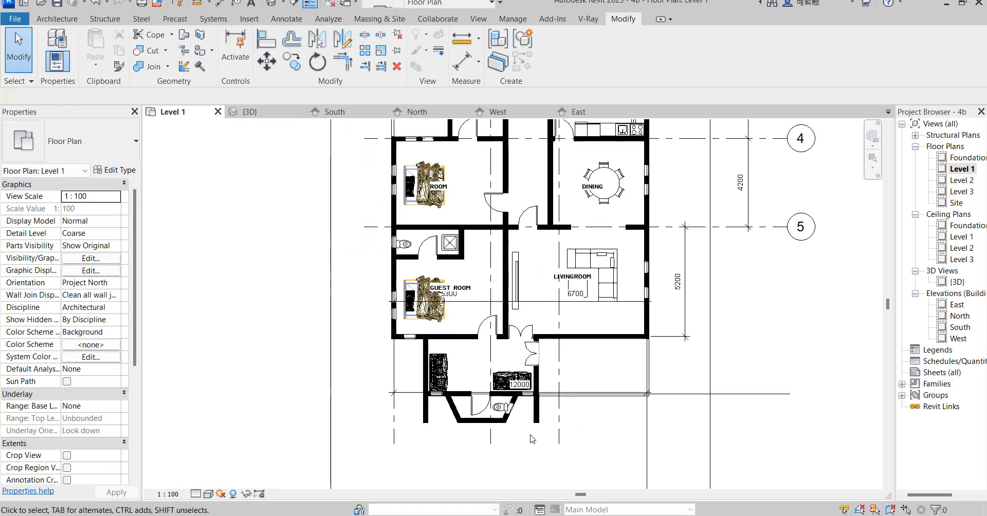
scroll(416, 437, up, 2)
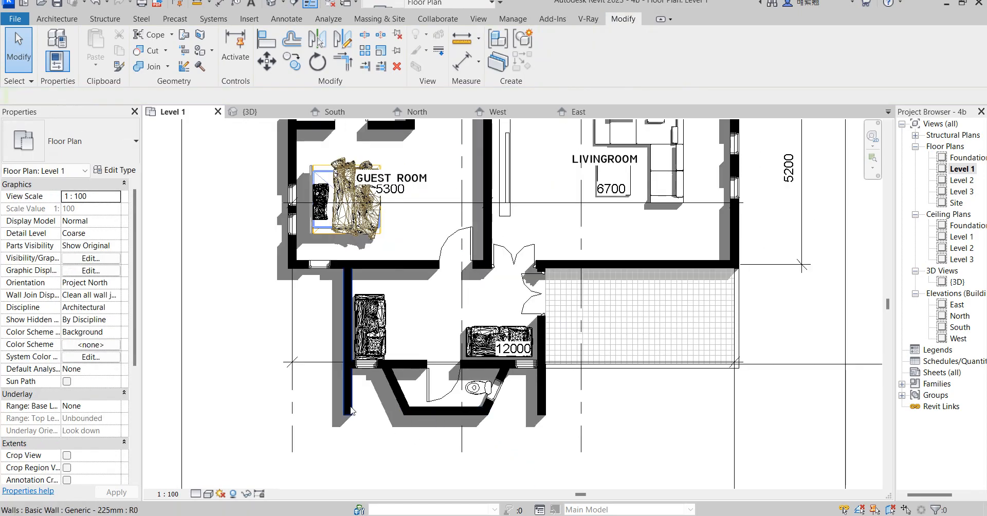
In the South elevation, stretch the front west wall's base down to the Foundation level and its top up to Level 3
click(352, 410)
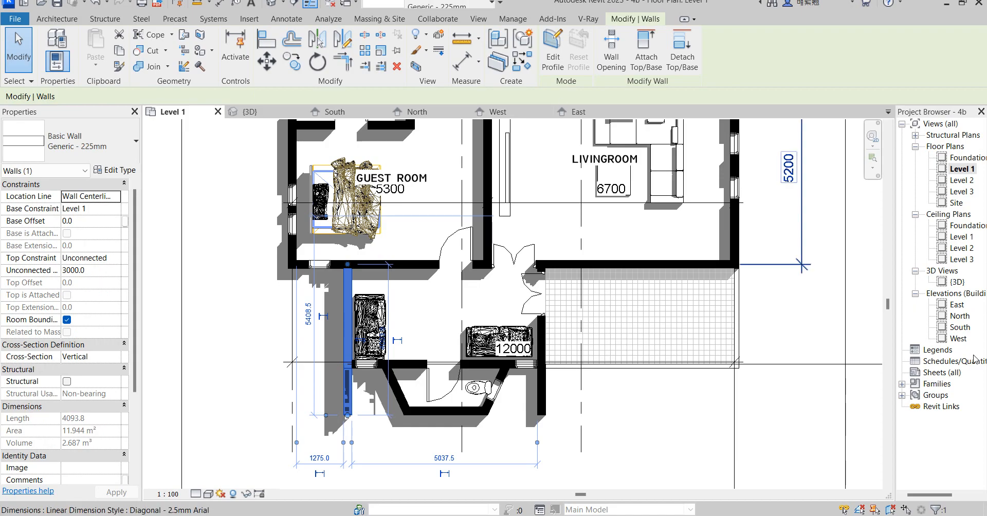
double_click(960, 328)
click(368, 329)
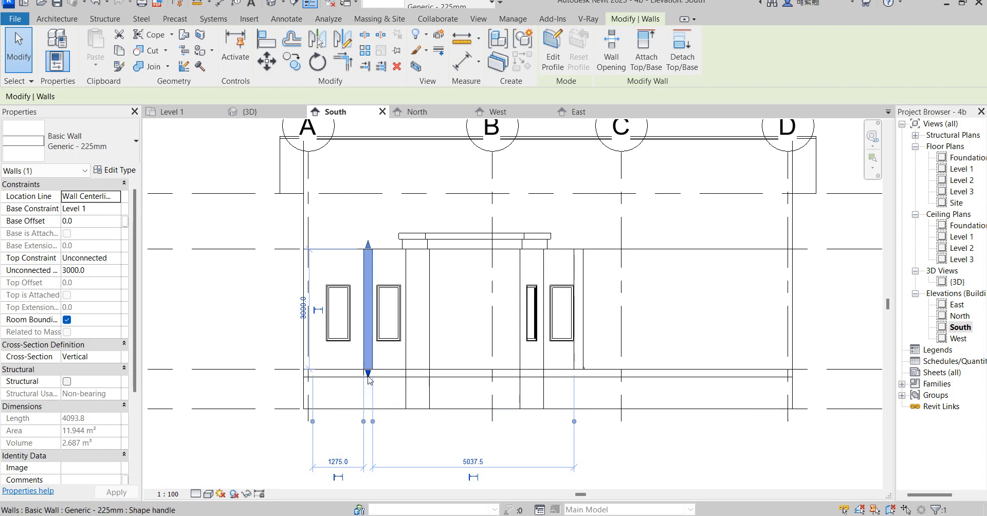
drag(368, 376, 370, 410)
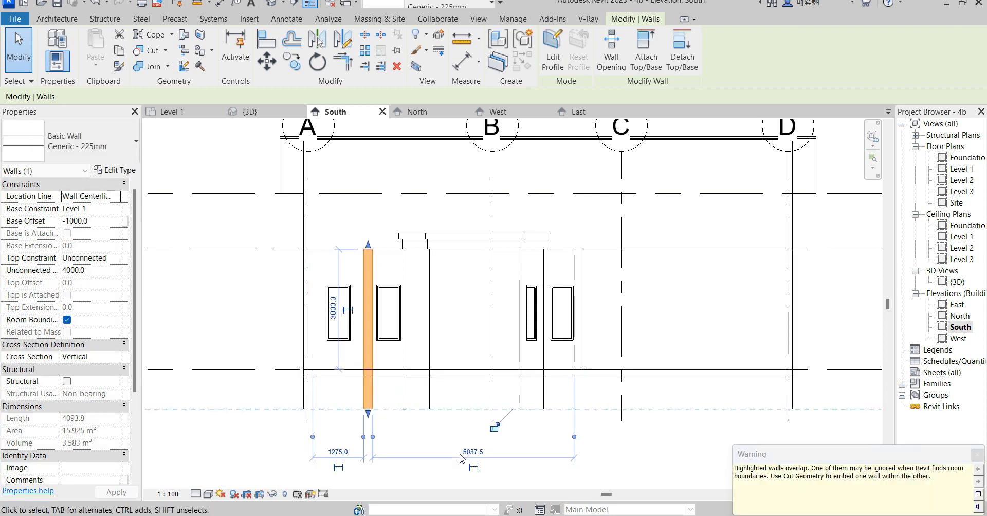
drag(372, 251, 369, 194)
click(672, 238)
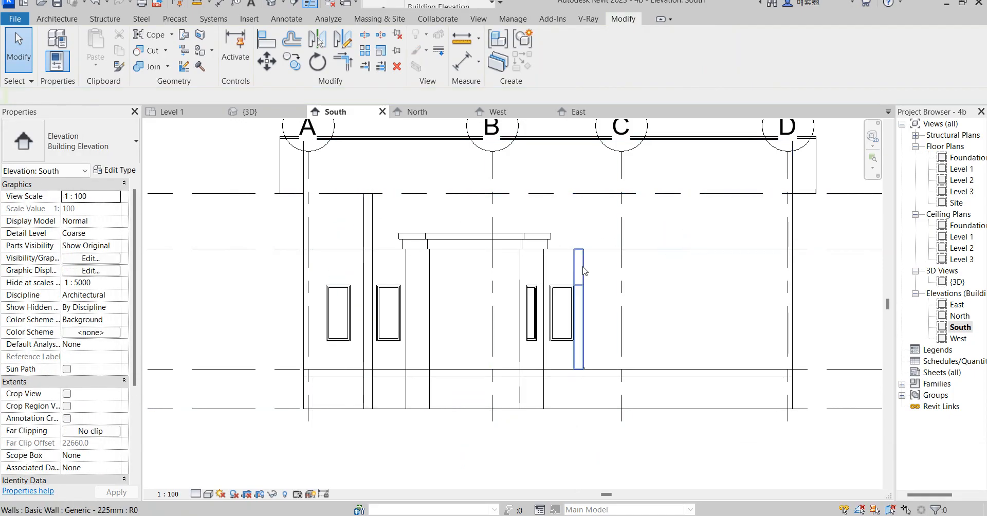
Stretch the base of the front east wall down to the Foundation level
click(579, 337)
drag(582, 383, 581, 418)
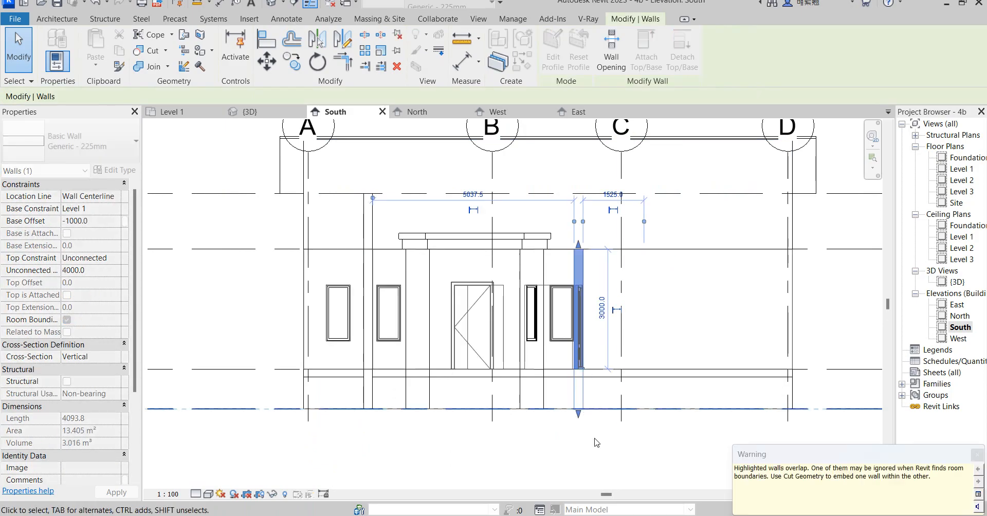
click(591, 448)
Select the roof in the South elevation and open its footprint sketch for editing in a floor plan view
scroll(595, 450, down, 2)
scroll(596, 450, down, 1)
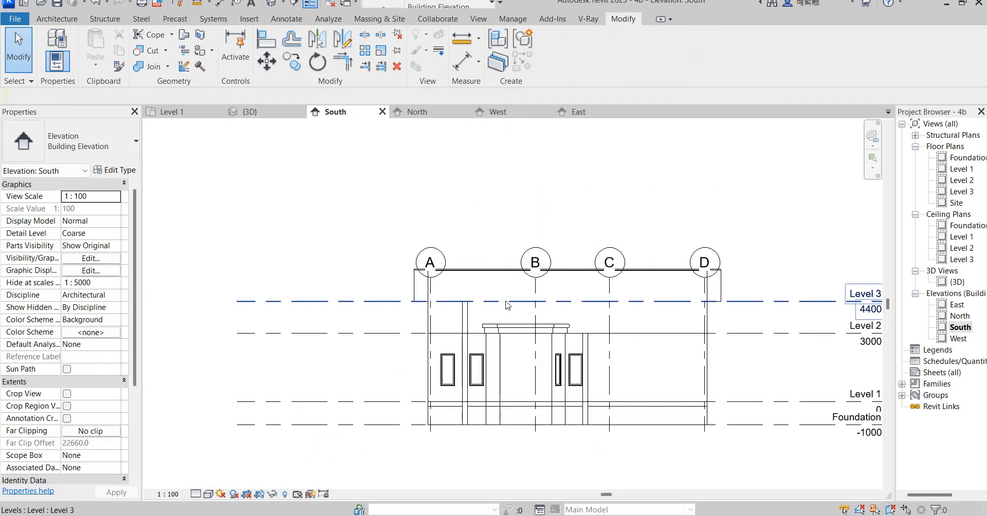
scroll(456, 321, up, 2)
scroll(435, 311, down, 2)
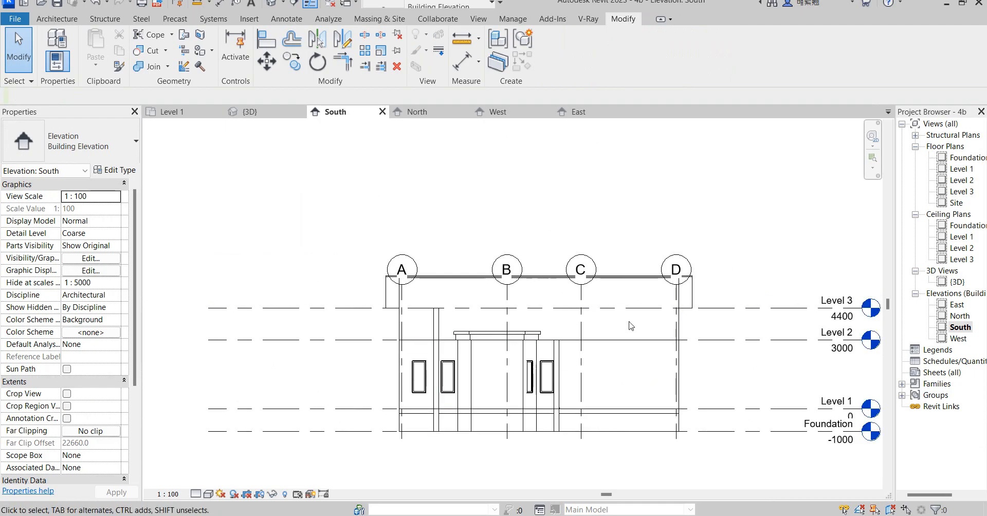
click(689, 296)
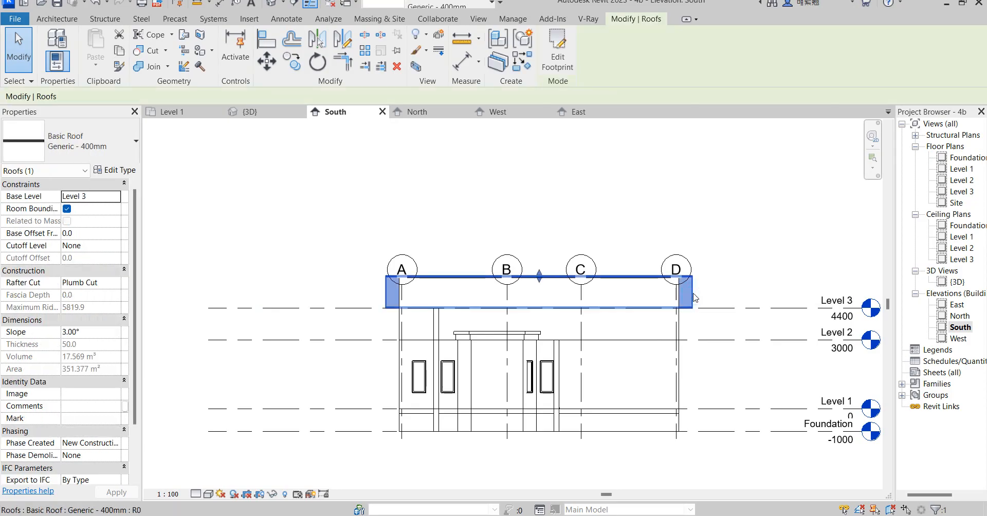
click(557, 52)
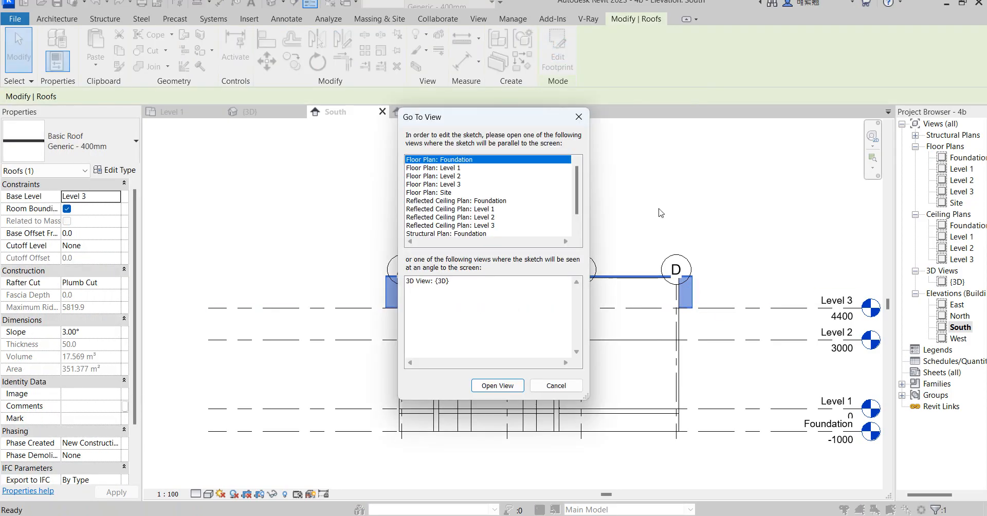
click(498, 387)
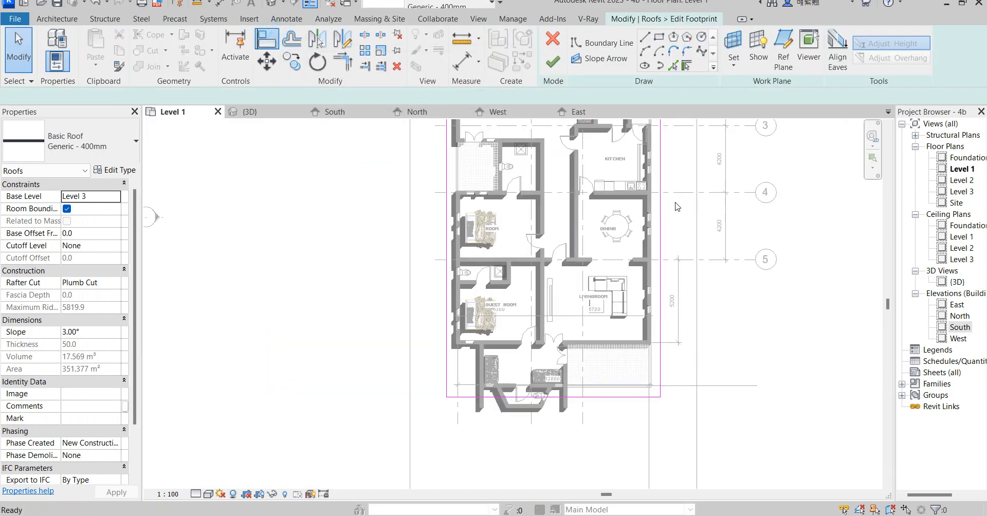
Align the east and west edges of the roof footprint with the inner faces of the house's long side walls
key(a)
key(l)
click(643, 200)
click(660, 205)
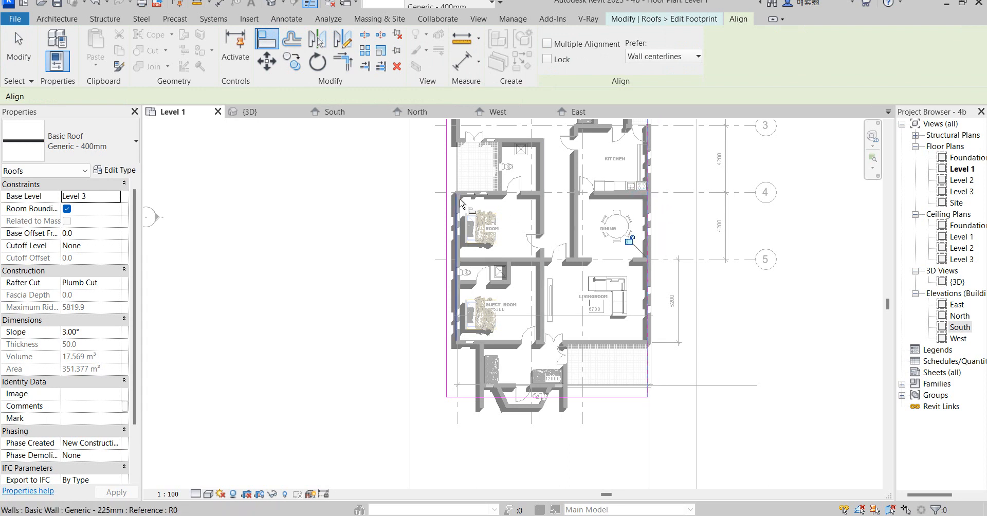
click(463, 202)
click(447, 211)
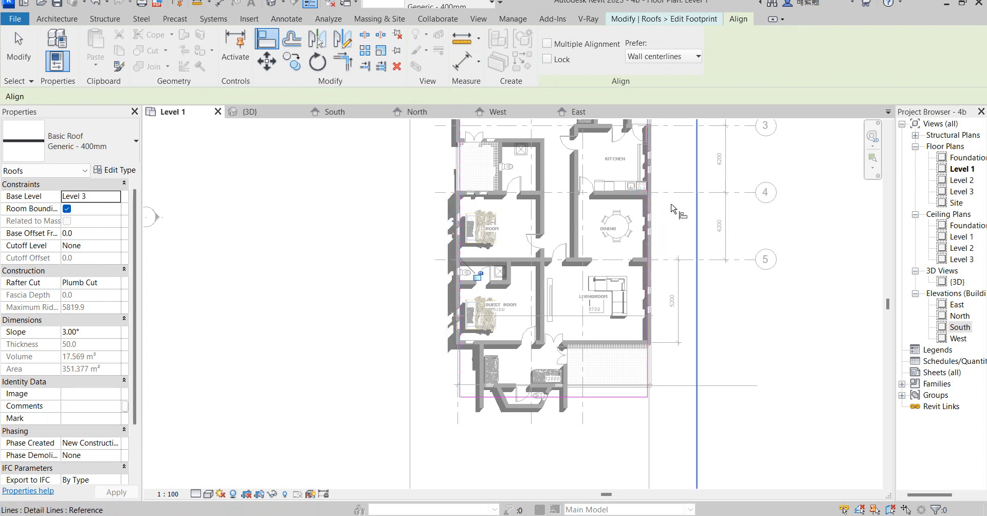
right_click(679, 191)
click(707, 196)
right_click(671, 165)
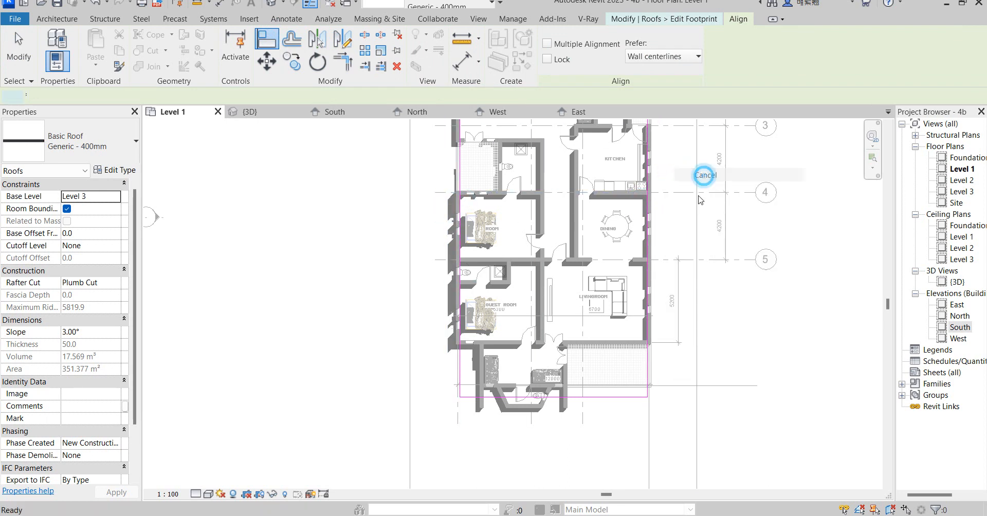
click(702, 175)
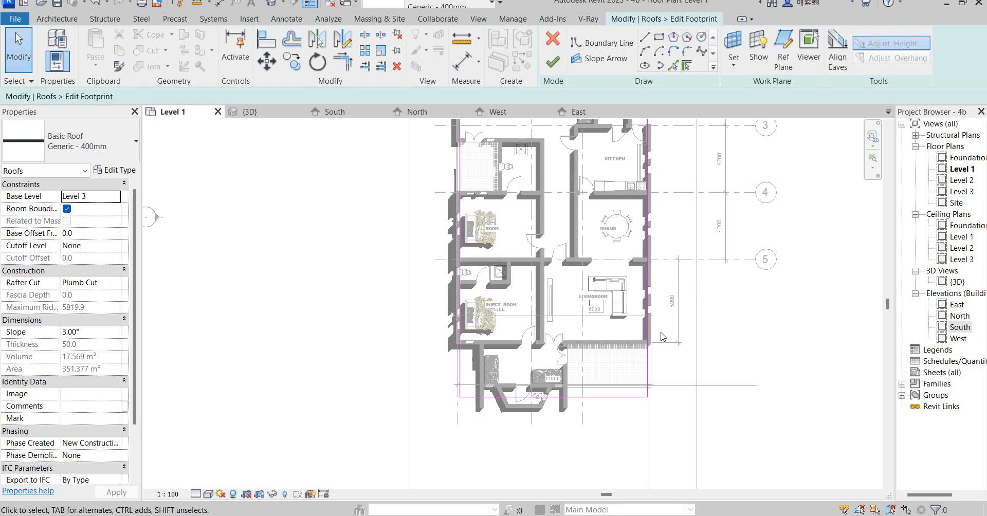
Finish the roof footprint edit and detach the walls that miss the roof from their targets
click(554, 63)
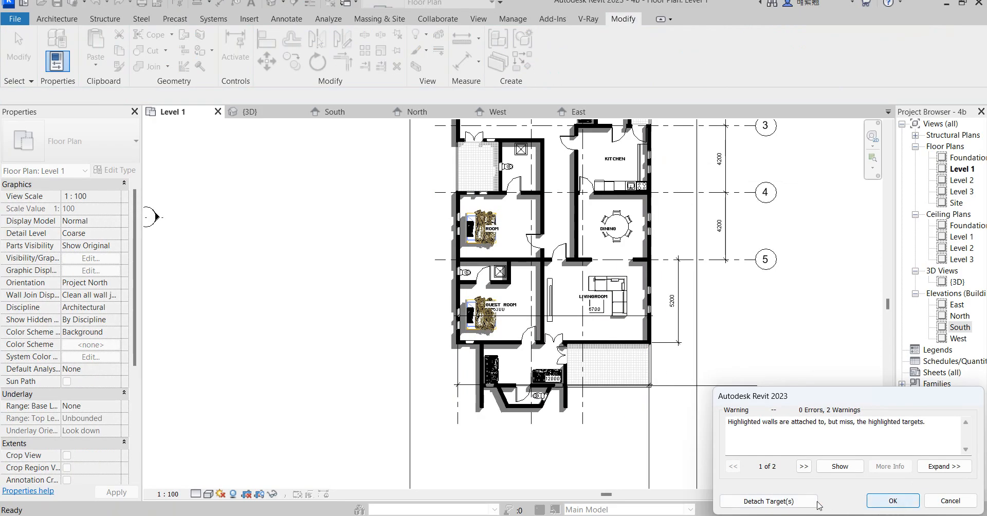
click(783, 503)
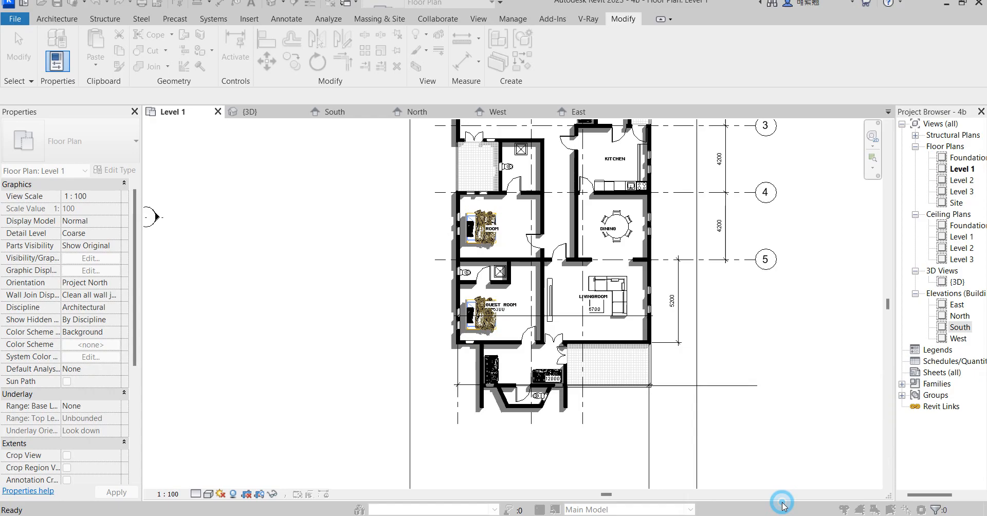
click(795, 331)
scroll(468, 415, up, 2)
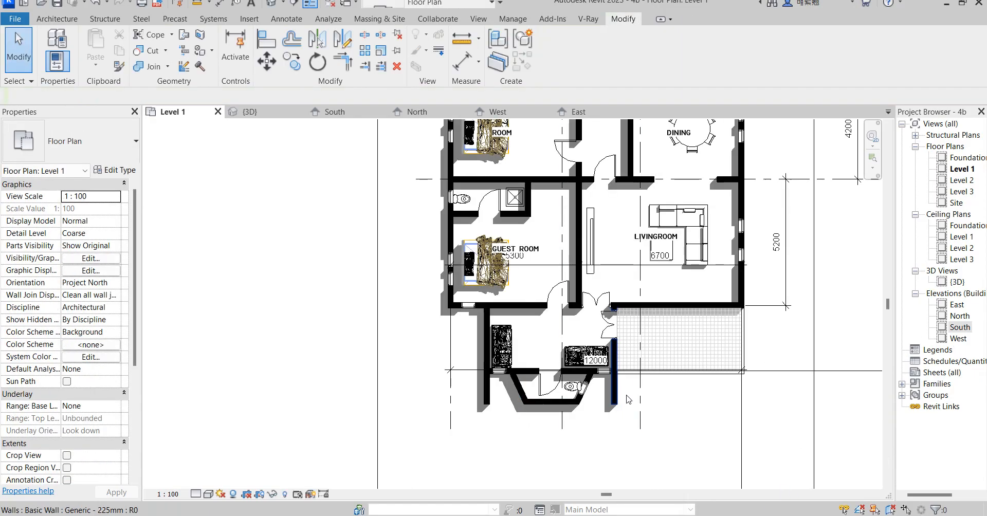
scroll(767, 411, down, 4)
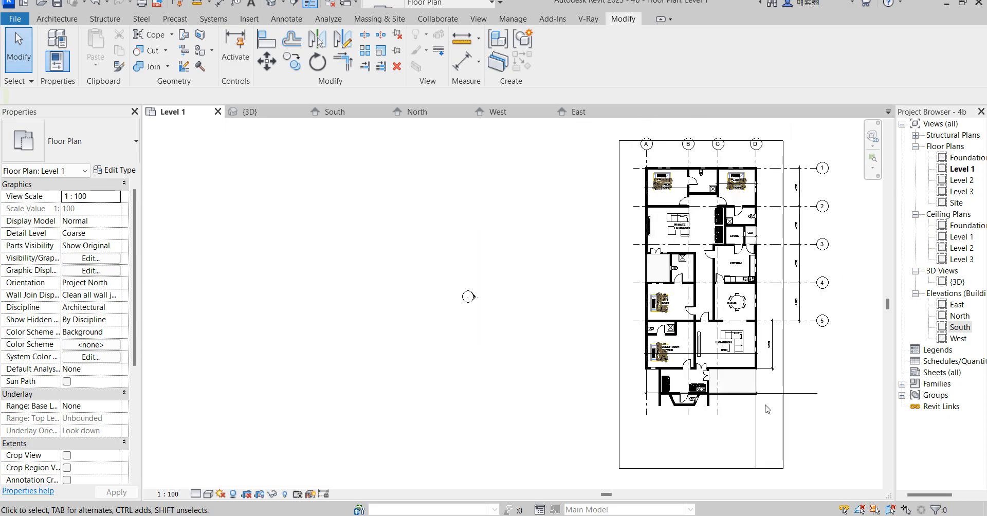
scroll(805, 372, up, 2)
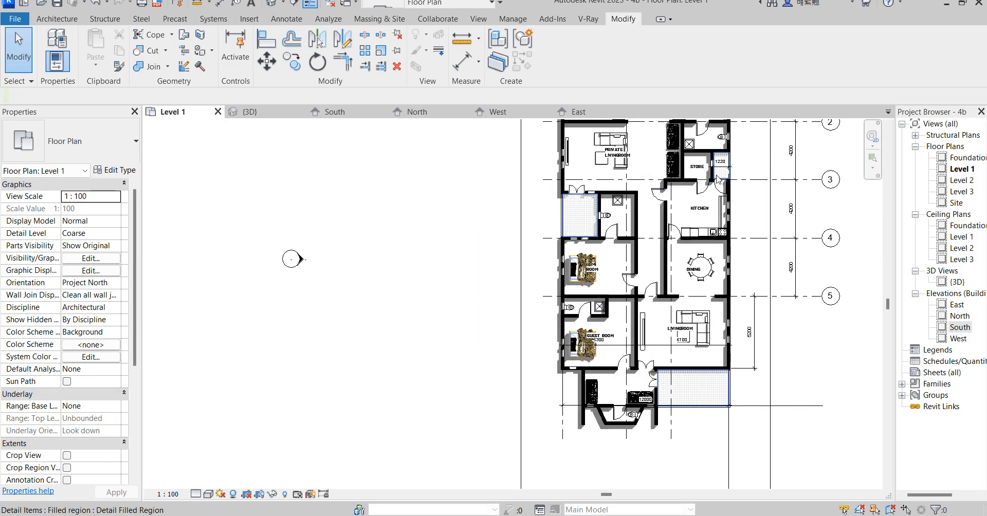
scroll(719, 179, down, 1)
scroll(621, 223, up, 3)
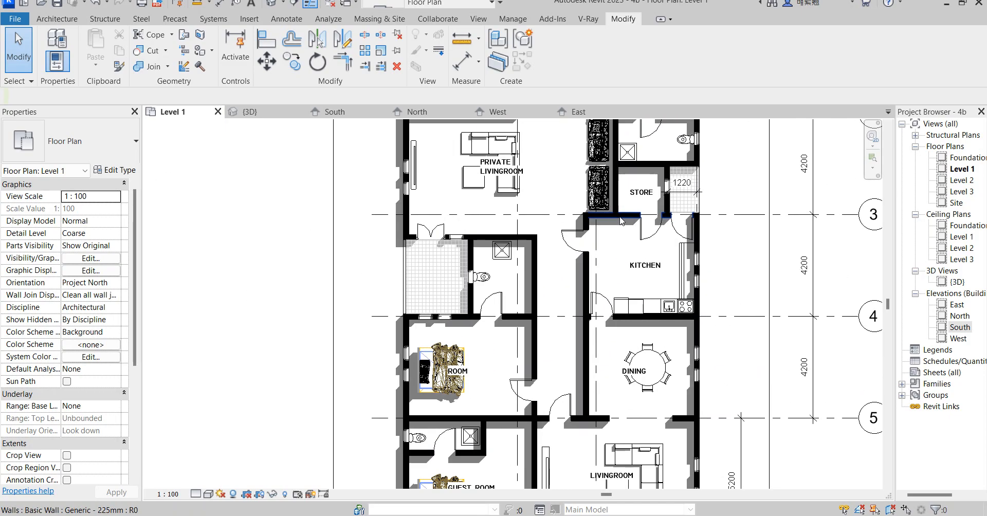
Extend the east end of the wall between the store and kitchen on grid 3 past the exterior wall, making it 5500 mm long
click(620, 220)
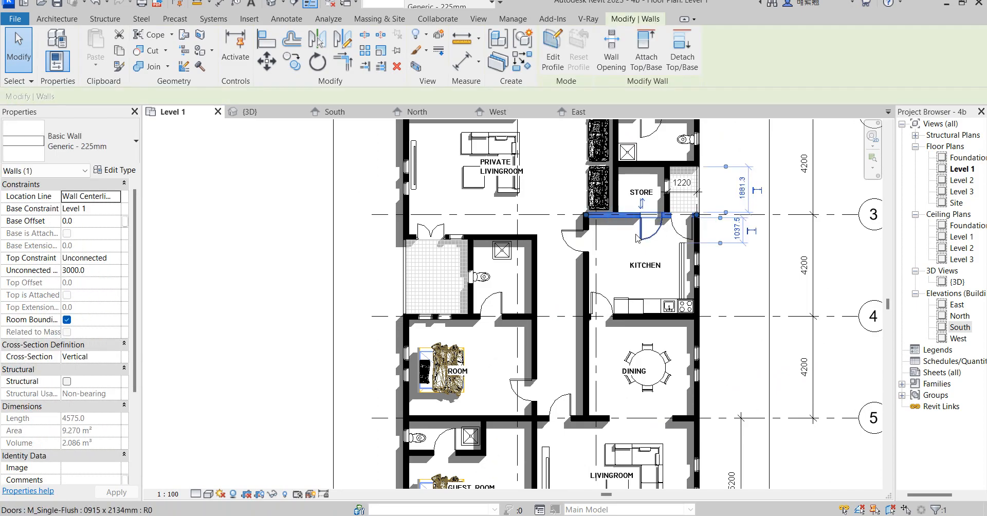
scroll(638, 238, up, 2)
drag(744, 202, 784, 204)
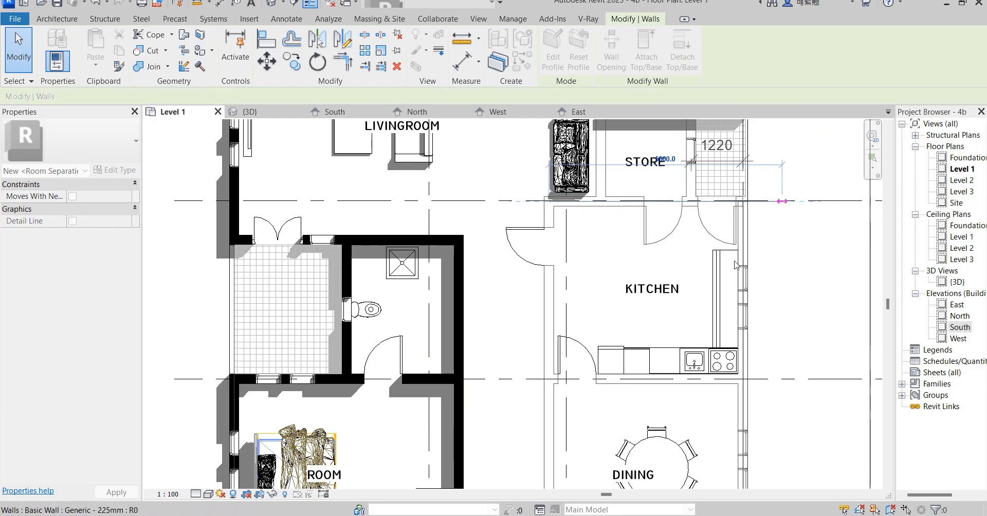
scroll(723, 287, down, 5)
scroll(718, 205, up, 2)
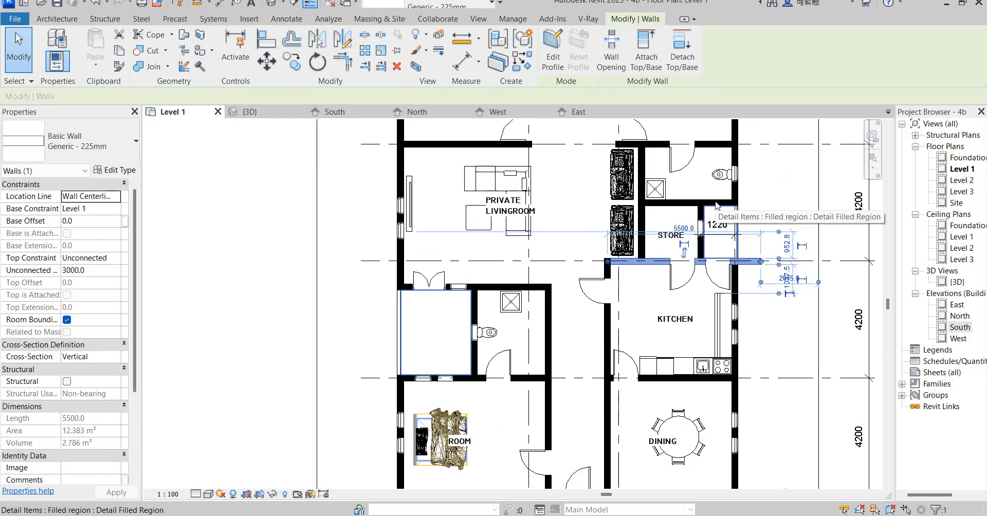
Extend the east end of the grid 2 wall past the exterior wall, making it 5087.5 mm long
click(717, 146)
drag(737, 144, 761, 144)
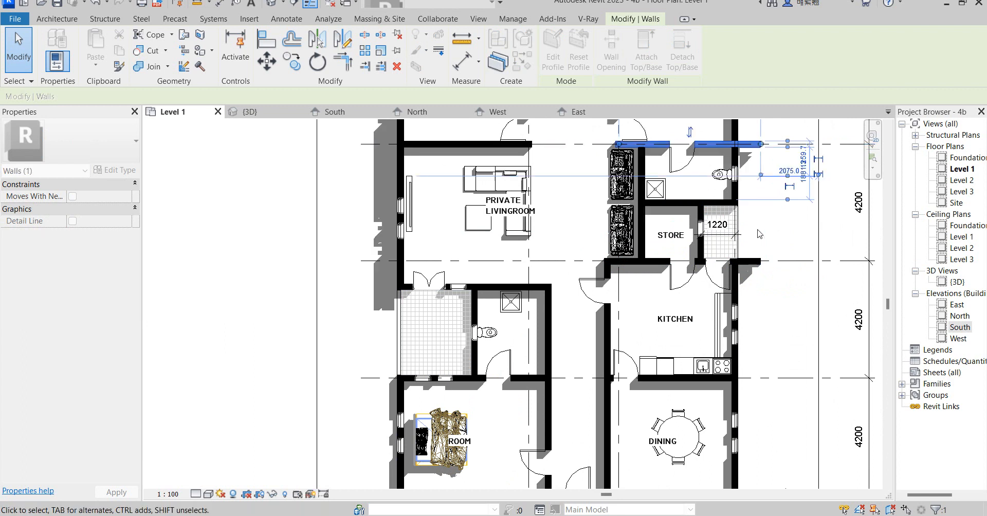
scroll(733, 263, down, 3)
scroll(741, 188, up, 3)
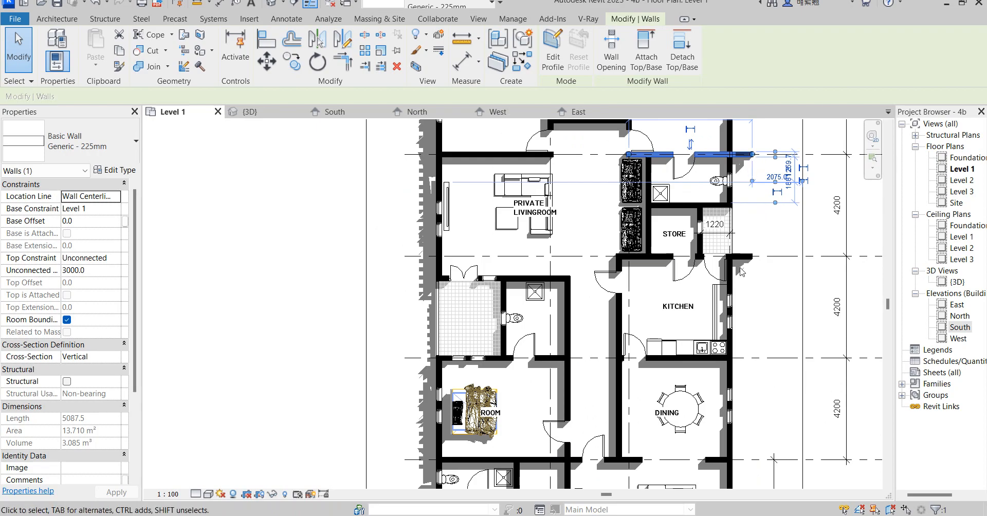
Create an in-place model in the Casework category and accept the suggested name
scroll(743, 307, down, 4)
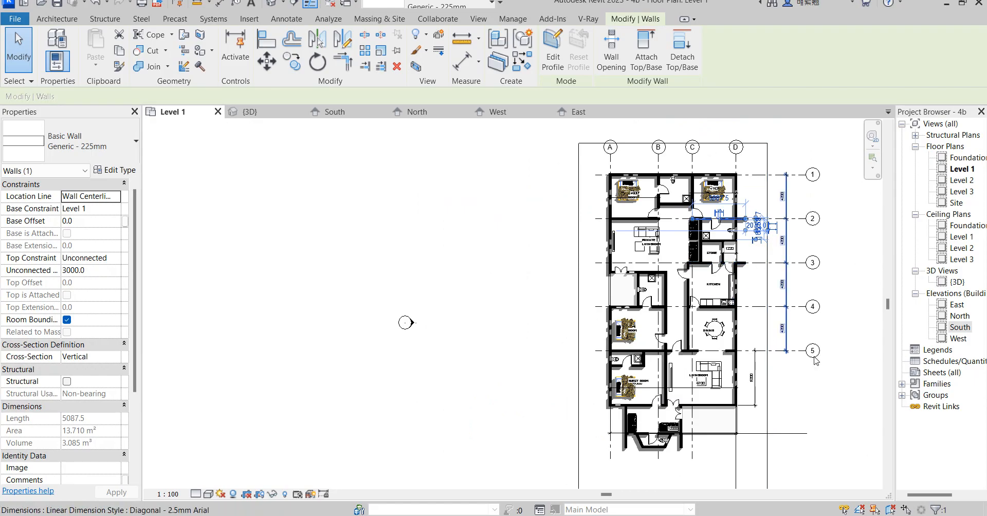
scroll(761, 421, up, 2)
scroll(571, 466, down, 3)
scroll(573, 465, up, 2)
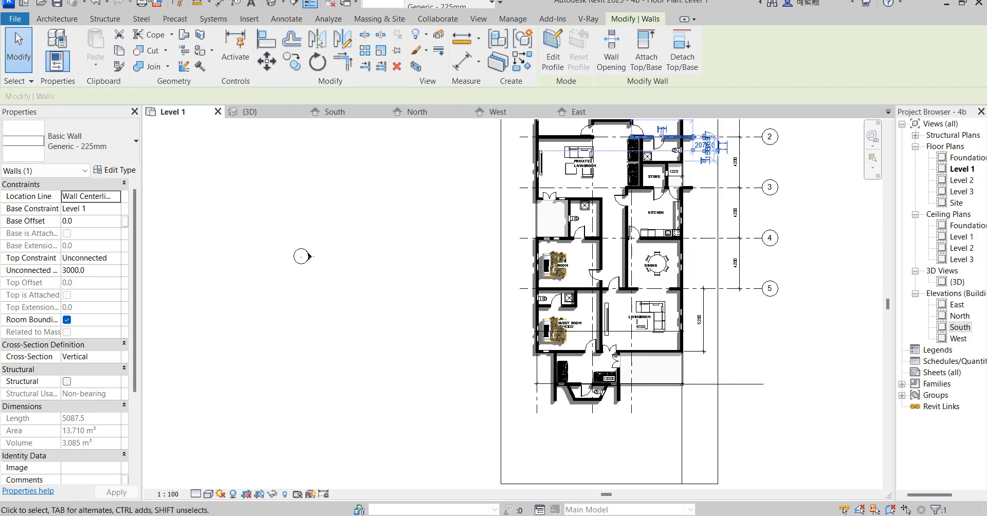
click(57, 20)
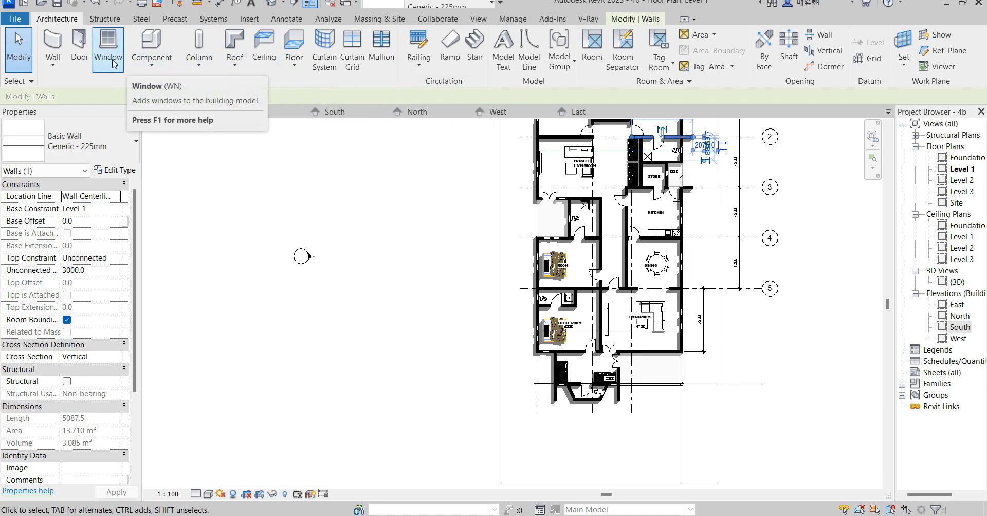
click(151, 60)
click(165, 115)
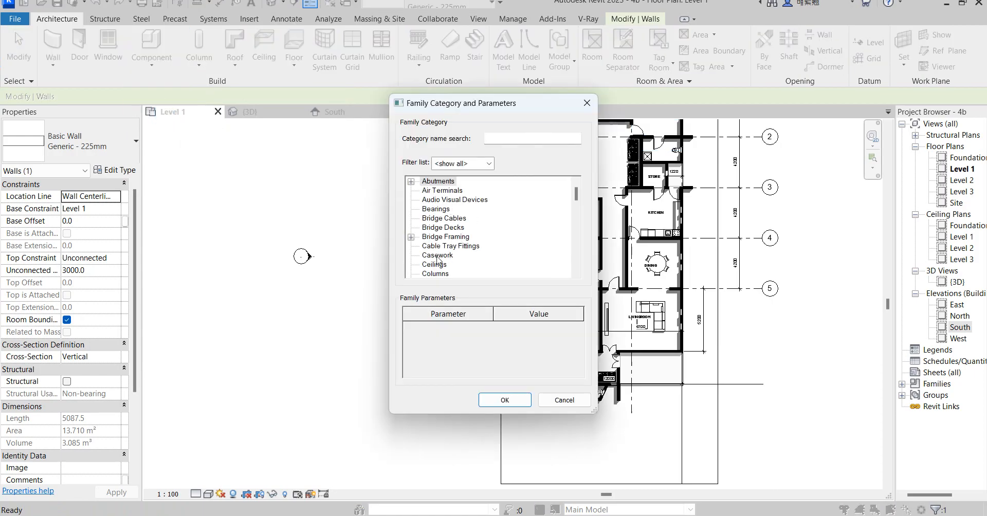
click(513, 405)
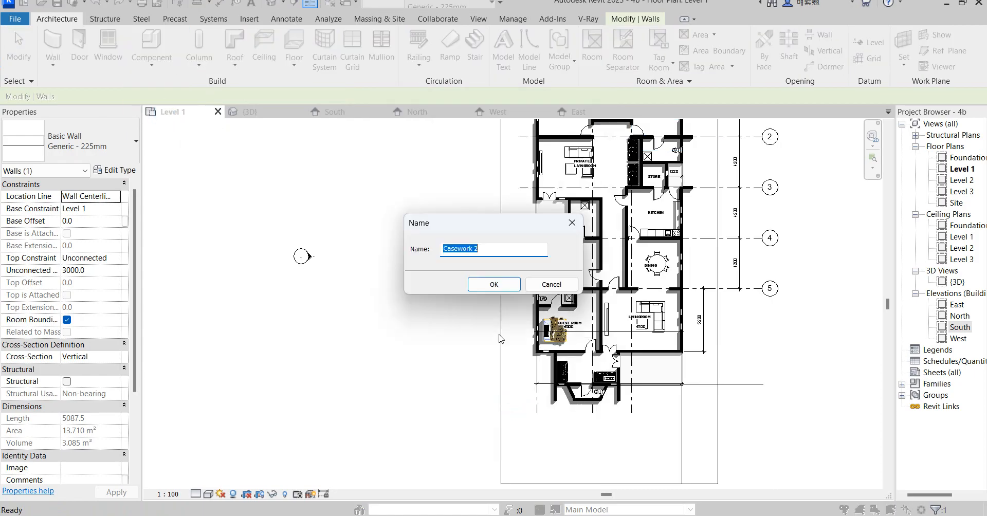
click(493, 284)
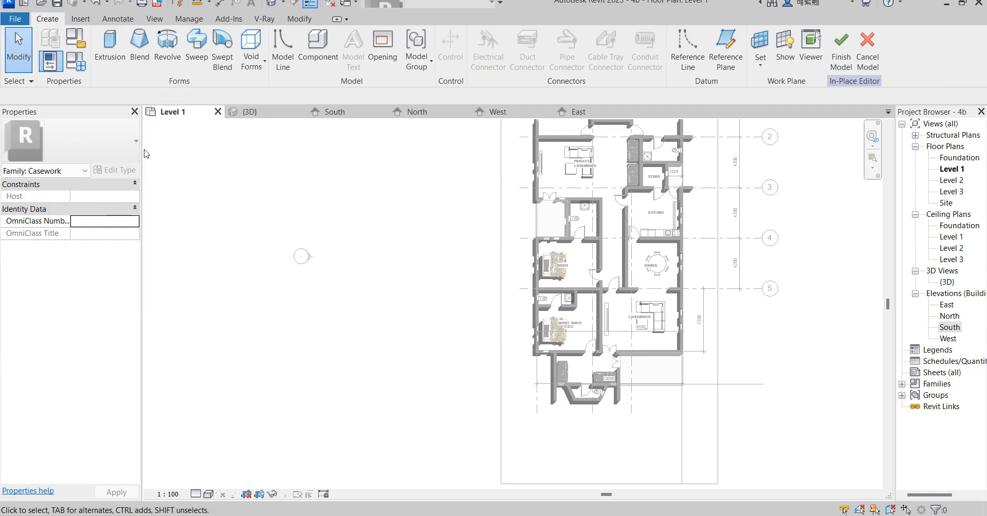
In the Site plan, start a sweep and pick the east side wall's outer face and front end as its path
double_click(947, 203)
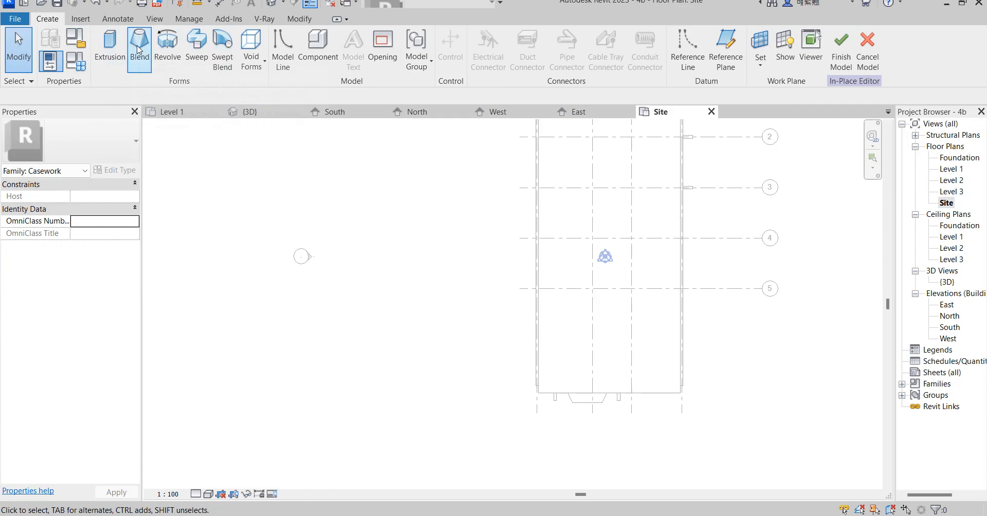
click(196, 50)
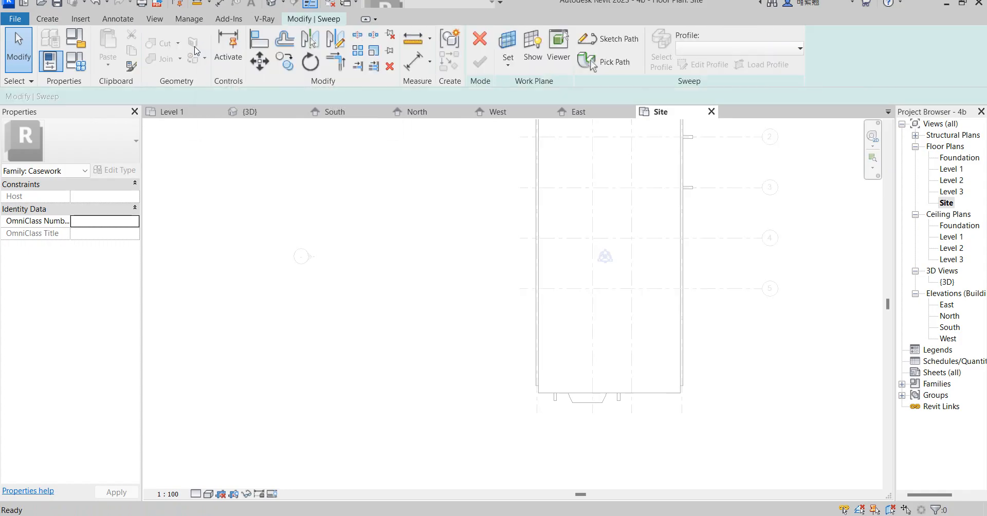
click(631, 45)
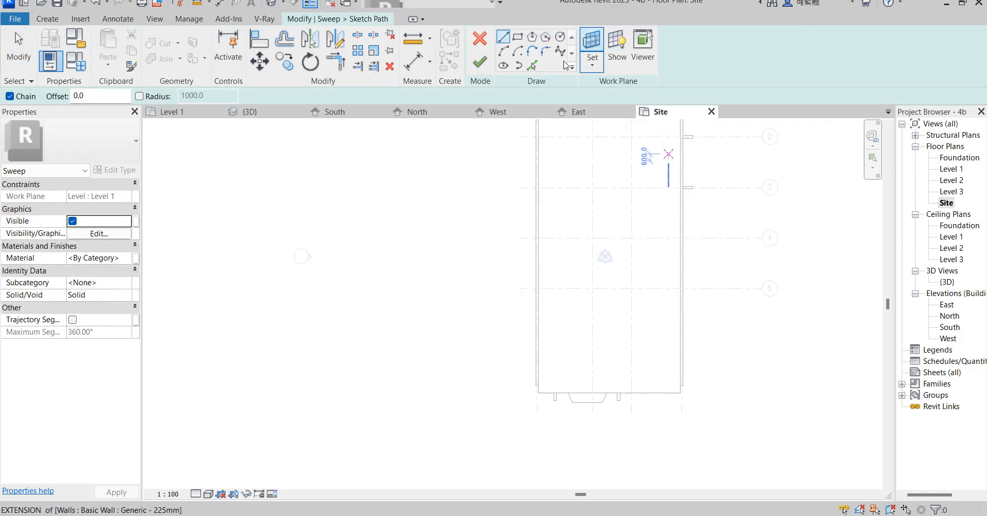
click(532, 65)
scroll(678, 373, up, 3)
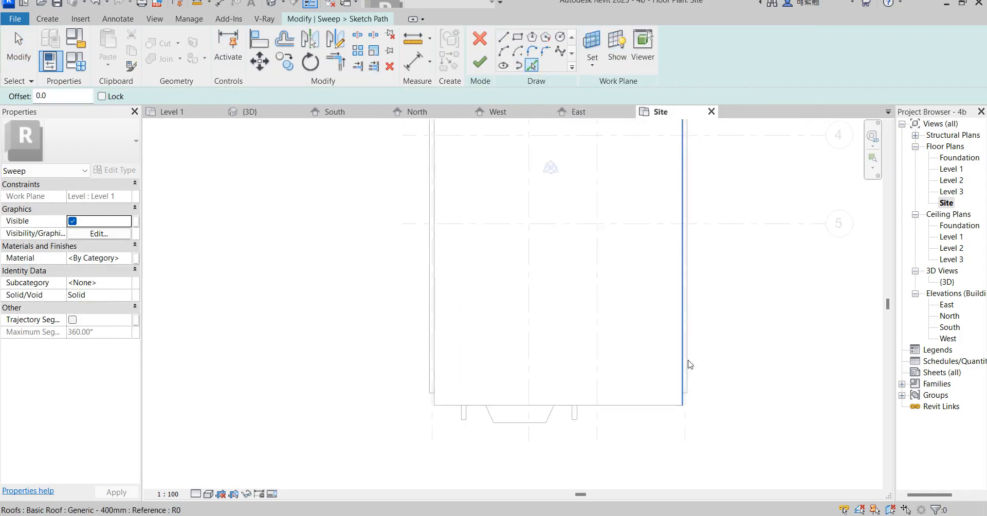
click(694, 358)
scroll(687, 389, up, 2)
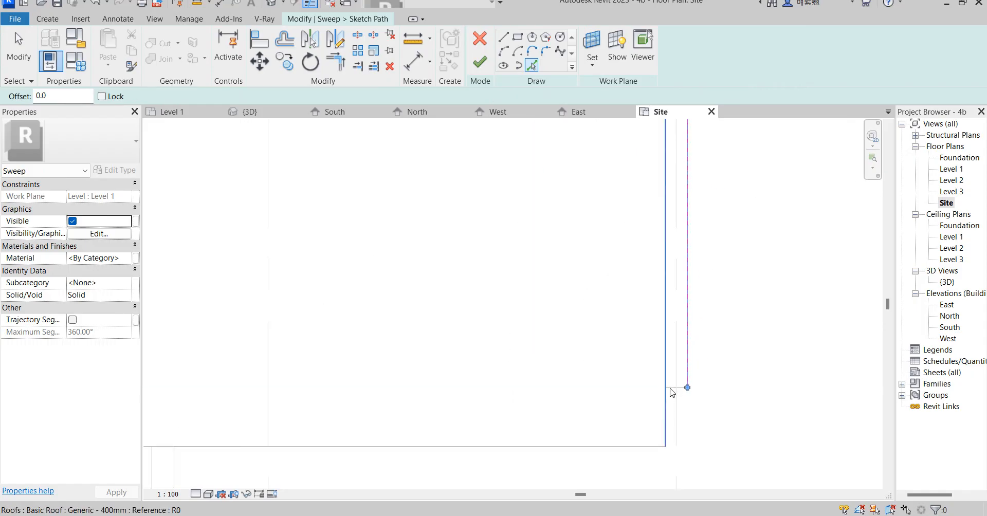
click(678, 389)
Extend the front path line west to the outer face of the front west wall, making it 10725 mm long
scroll(728, 357, down, 4)
scroll(636, 392, up, 2)
right_click(378, 243)
click(414, 247)
right_click(349, 229)
click(395, 237)
click(464, 323)
drag(456, 323, 500, 334)
scroll(501, 355, up, 3)
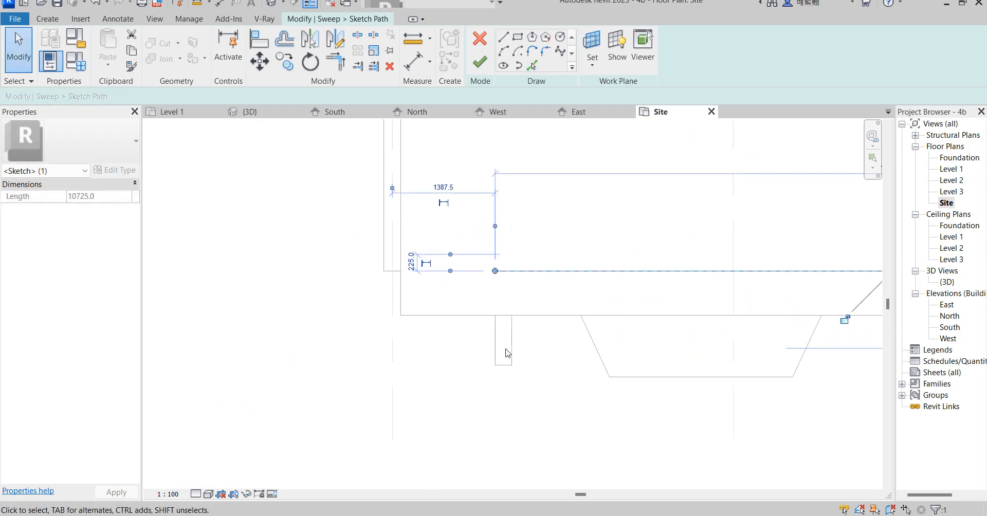
Shorten the east path line so its north end stops at the projecting wall on grid 3, and finish the sweep path
scroll(445, 373, down, 5)
click(602, 252)
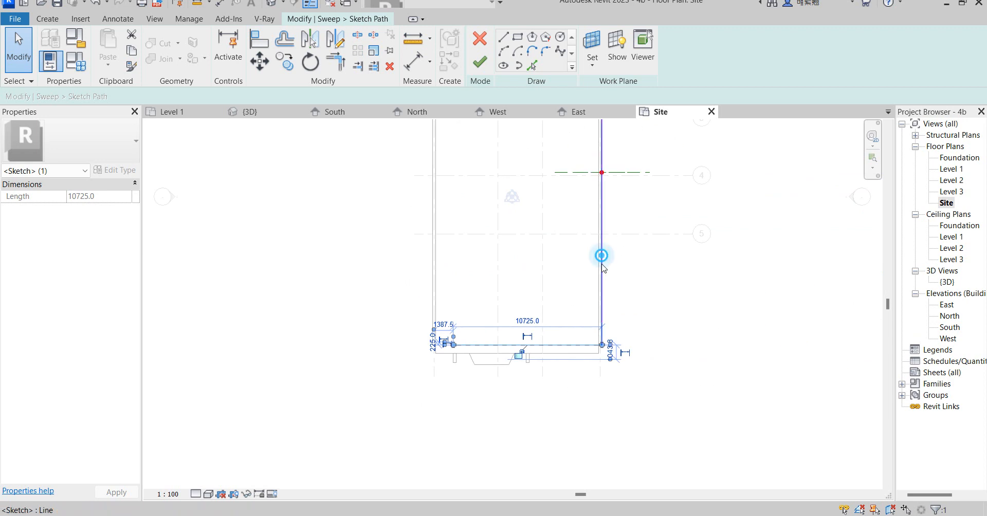
scroll(600, 339, down, 2)
scroll(619, 204, up, 2)
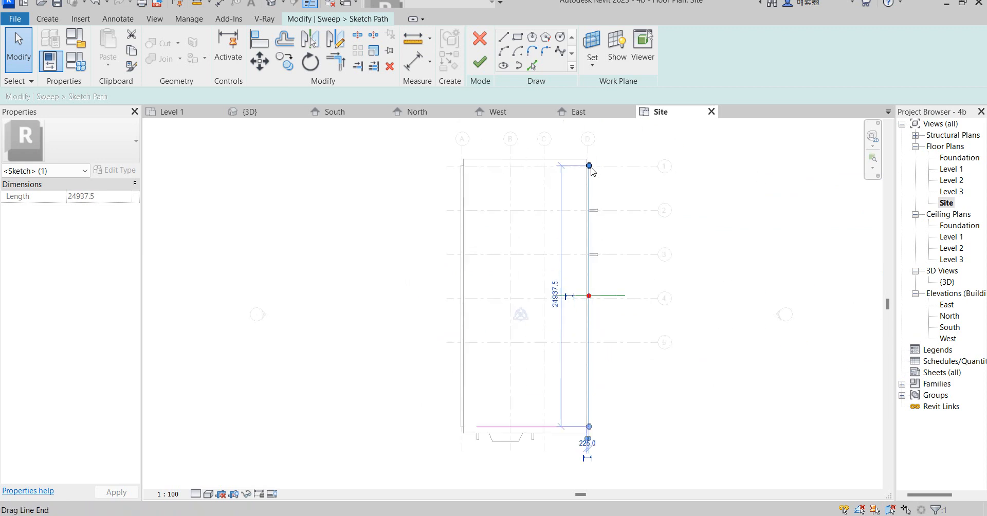
drag(589, 167, 590, 348)
scroll(590, 165, up, 2)
click(696, 307)
scroll(627, 281, down, 3)
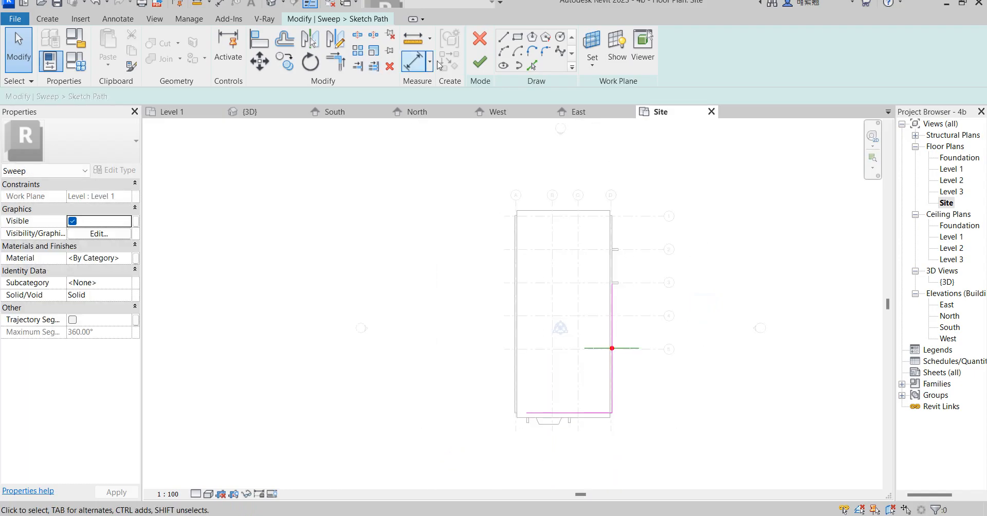
click(479, 63)
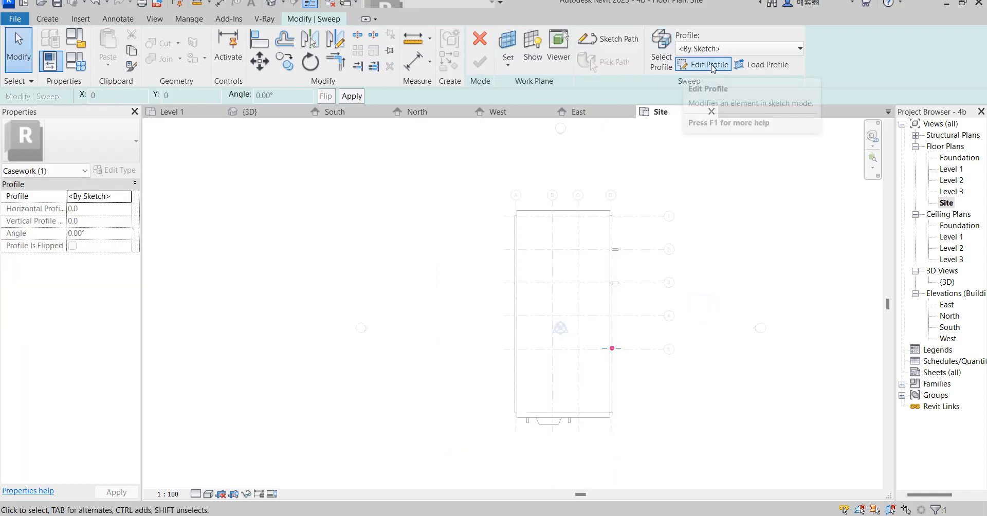
Open the sweep profile sketch for editing in the South elevation
click(710, 65)
click(445, 168)
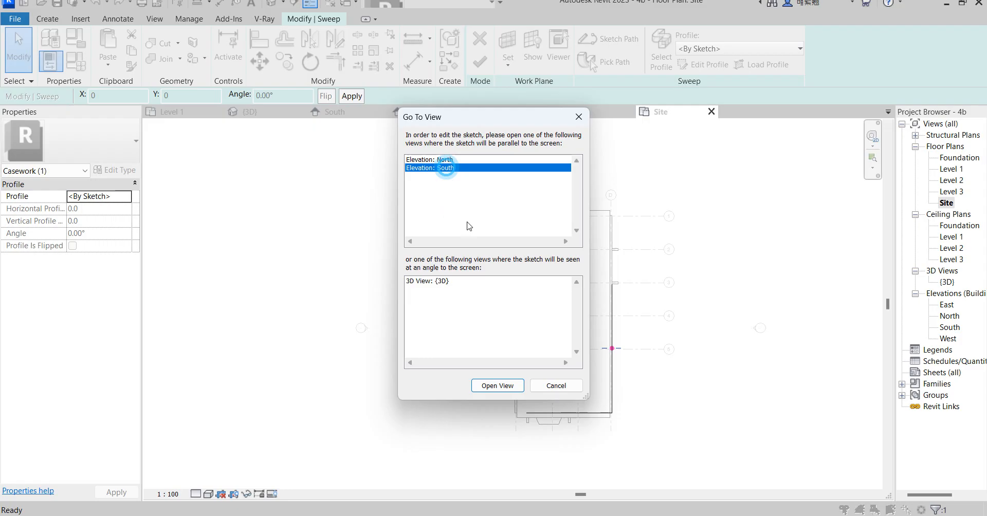
click(498, 385)
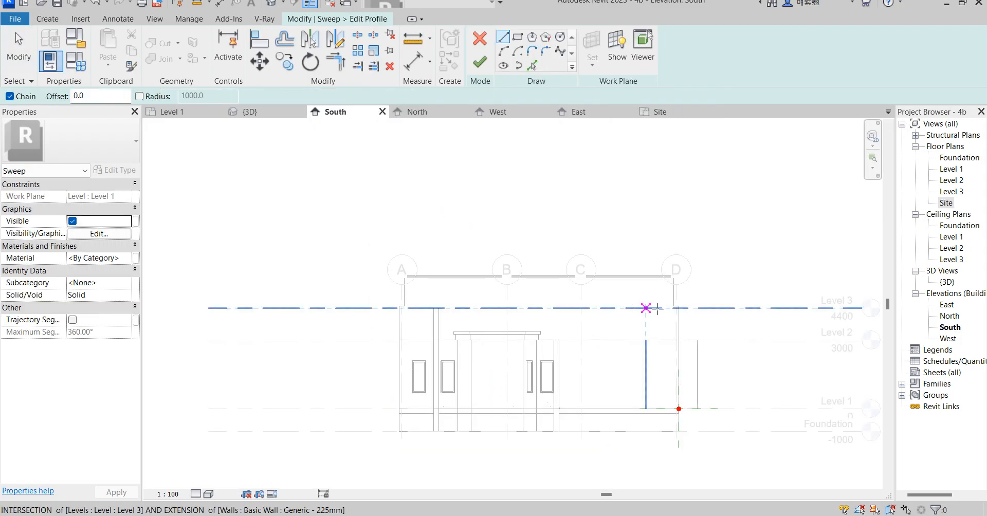
Draw the profile's top edge from the east wall's inner top corner to 1287.5 mm beyond grid D, with a 200 mm vertical drop
scroll(681, 339, up, 1)
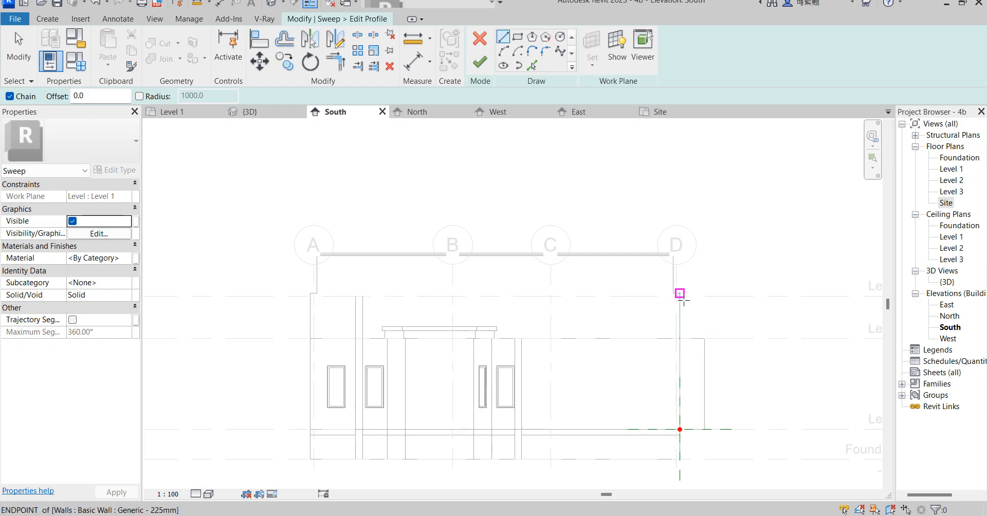
scroll(674, 308, up, 4)
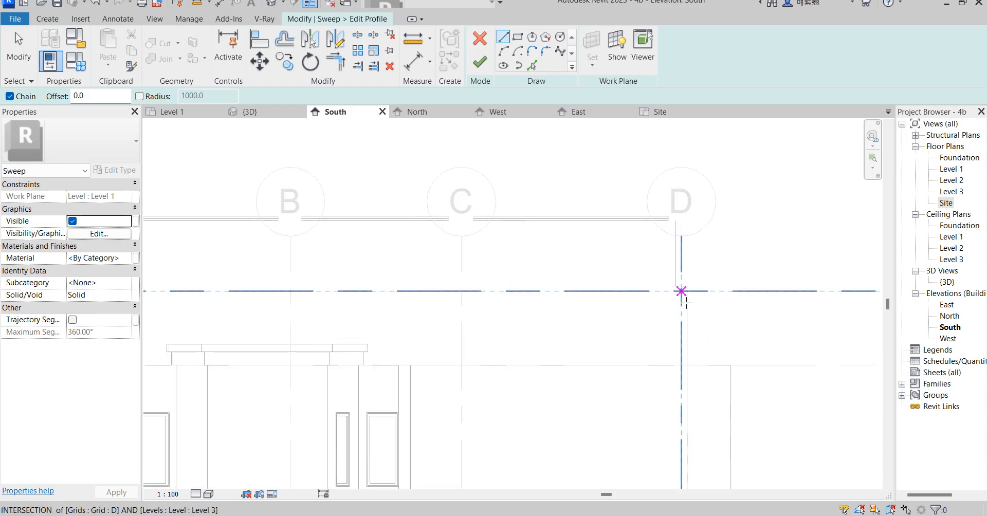
scroll(683, 315, down, 3)
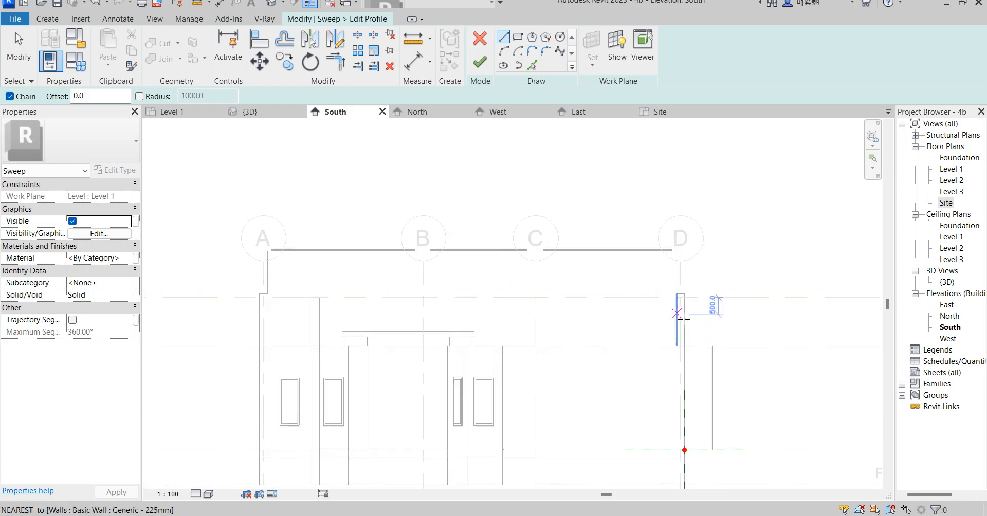
click(678, 294)
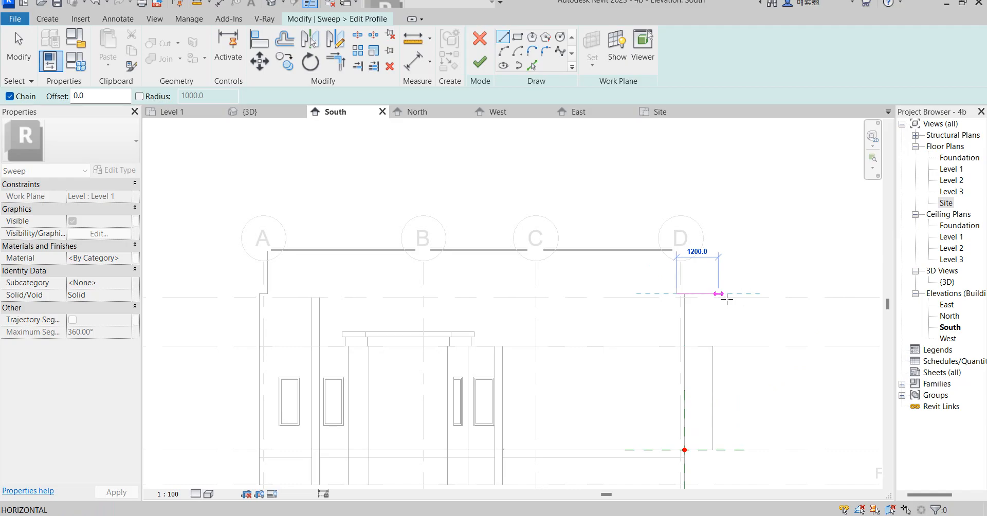
click(725, 293)
scroll(724, 307, up, 2)
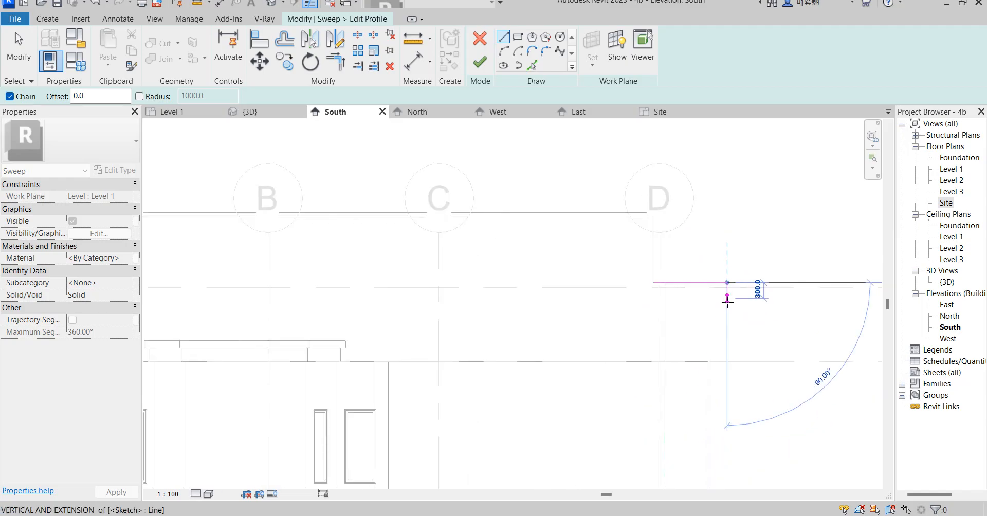
scroll(726, 300, up, 4)
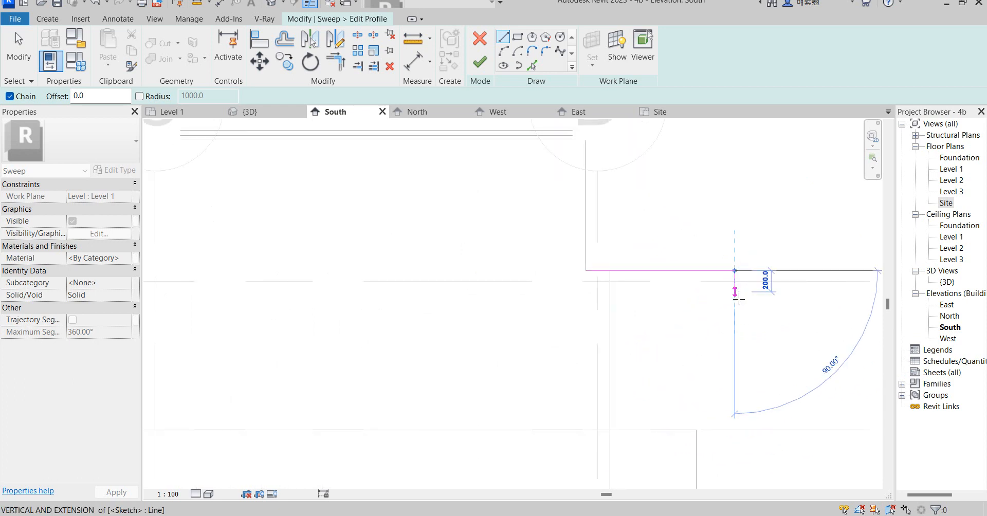
click(739, 299)
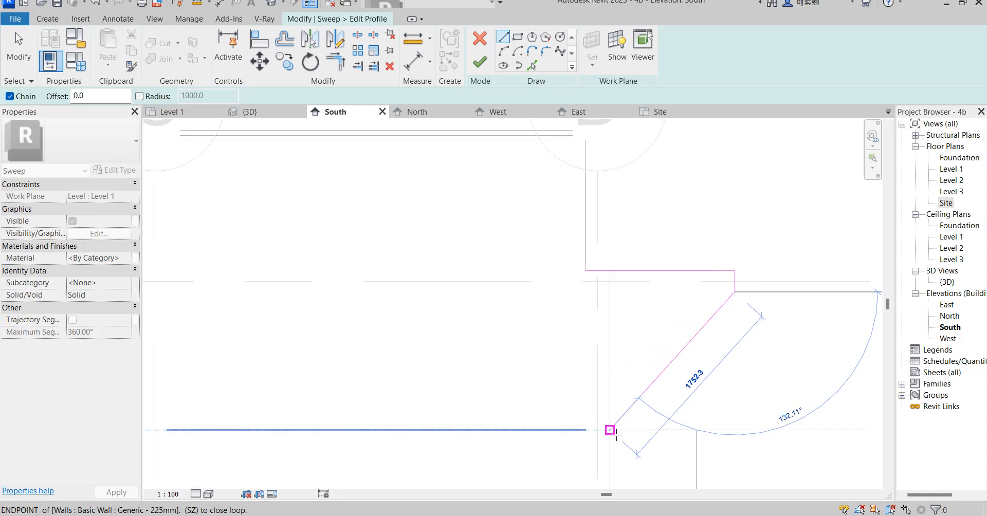
Draw the profile's diagonal down to the wall's outer face at Level 2, a 112.5 mm edge back to grid D, and a vertical to the top
click(610, 430)
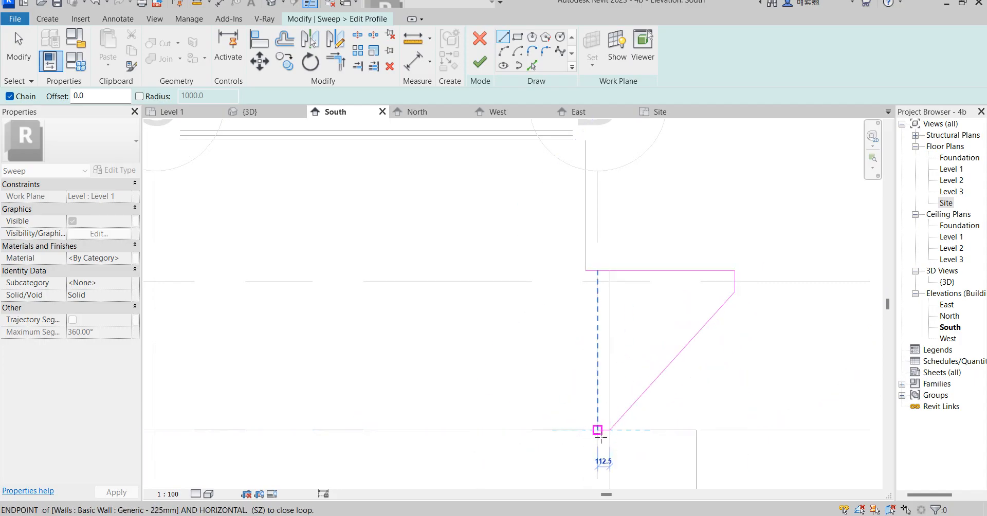
click(598, 430)
click(598, 272)
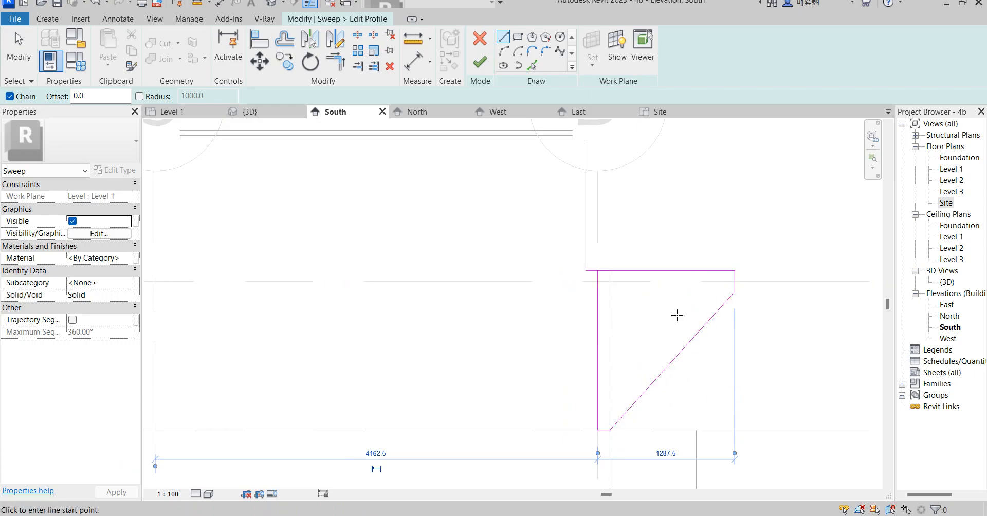
scroll(663, 300, down, 4)
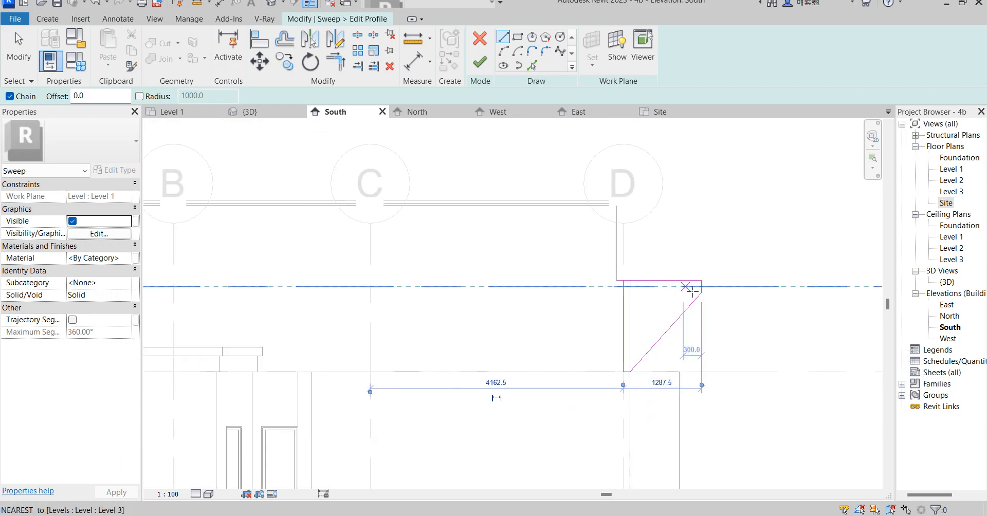
scroll(691, 283, up, 1)
click(690, 281)
scroll(697, 295, up, 2)
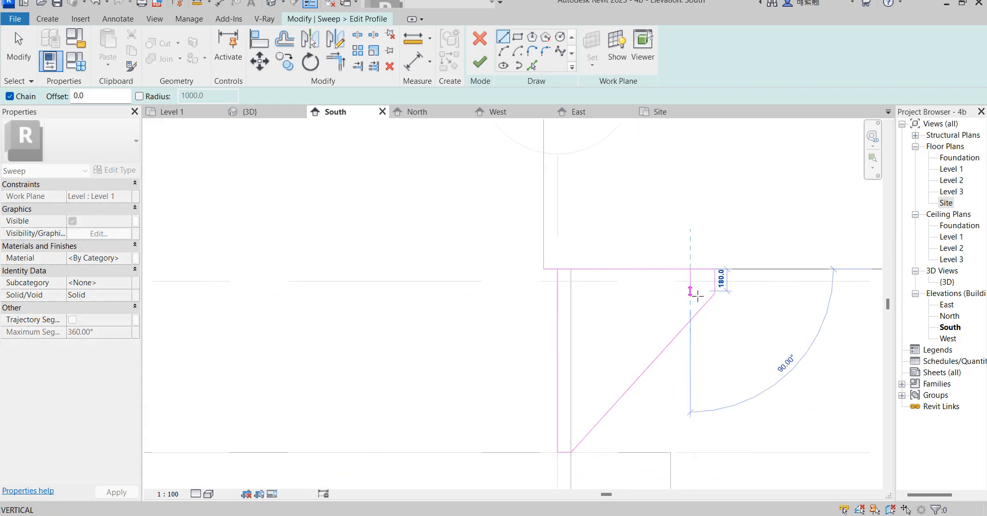
right_click(690, 220)
click(734, 229)
Trim the profile's top edge back to the vertical on grid D, and finish the profile and the sweep
click(480, 61)
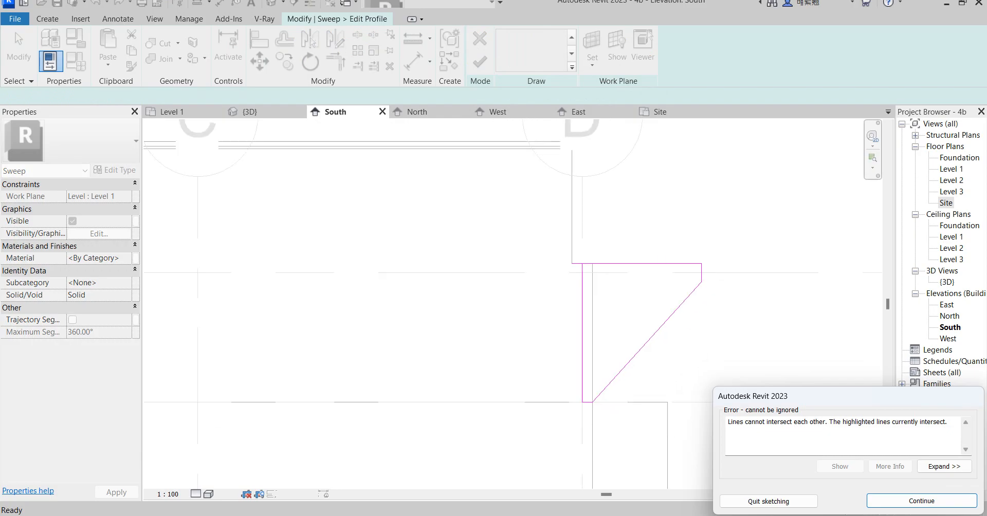
click(890, 506)
scroll(582, 315, down, 2)
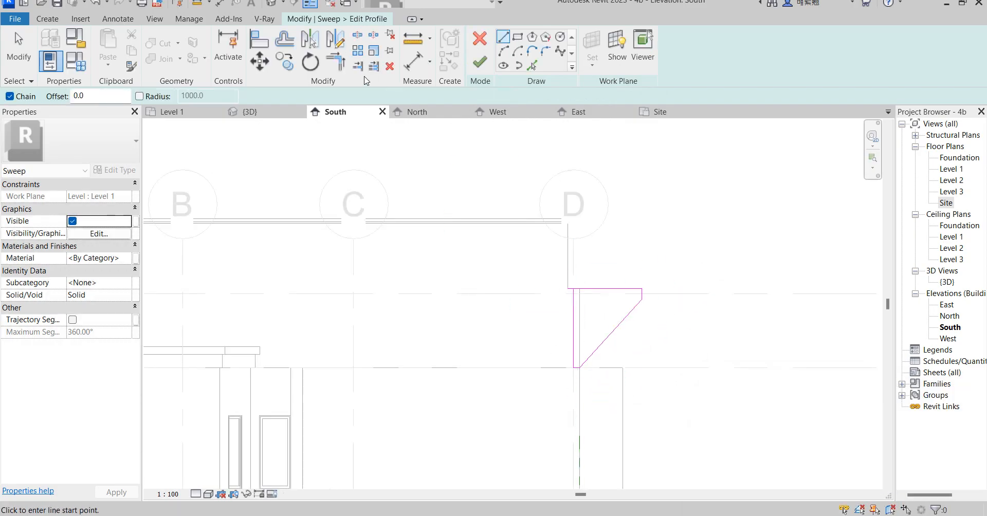
click(335, 62)
click(603, 289)
click(577, 315)
click(480, 62)
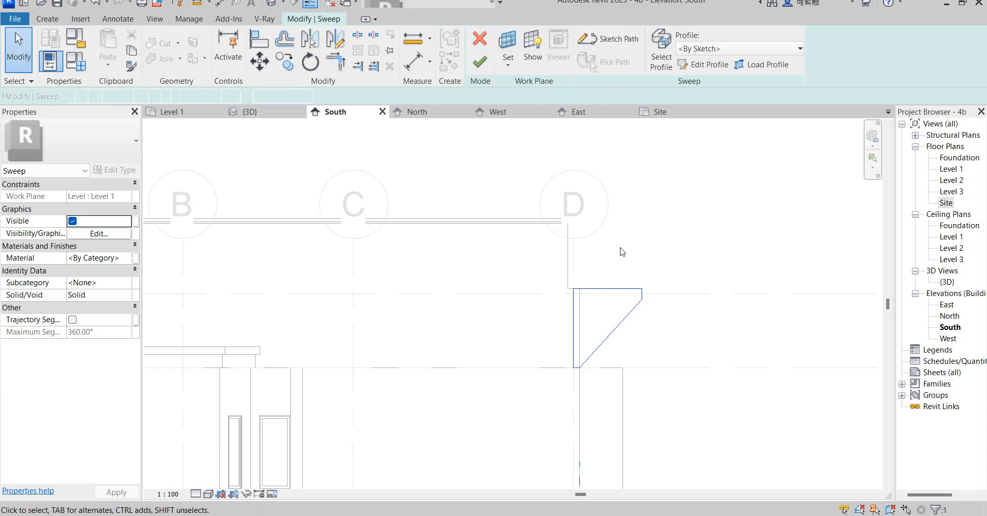
click(481, 62)
Examine the swept overhang in the South elevation and up close at the front corner in the 3D view
scroll(669, 260, down, 4)
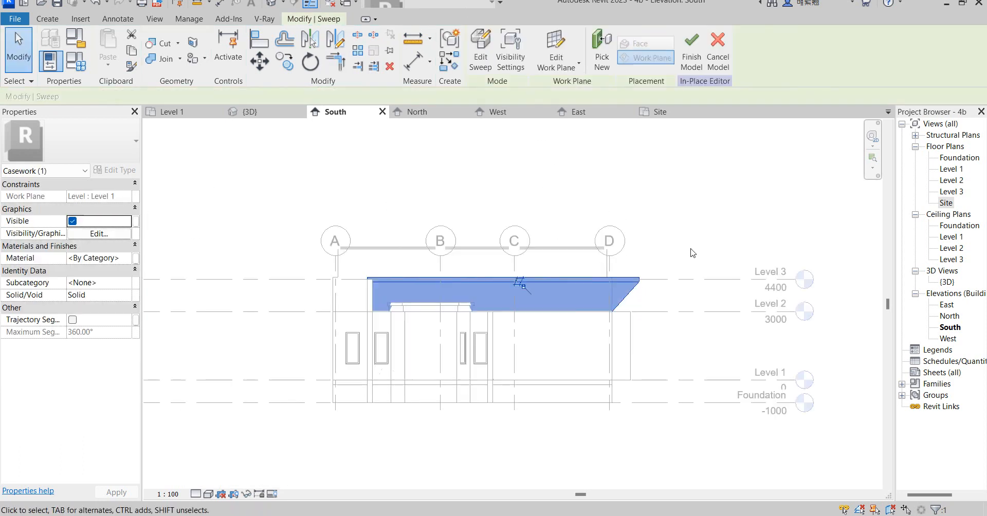
scroll(714, 398, down, 2)
scroll(642, 380, up, 2)
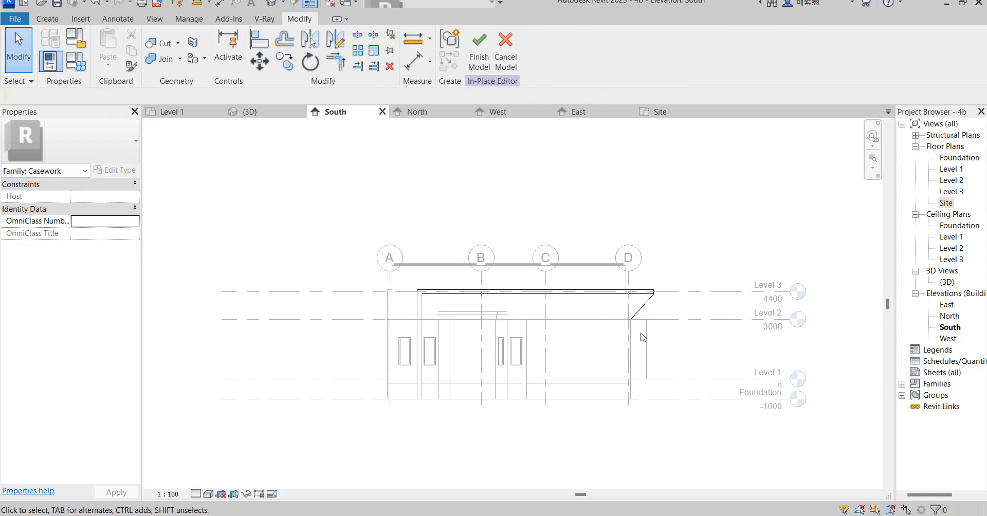
scroll(641, 344, up, 4)
scroll(630, 339, down, 3)
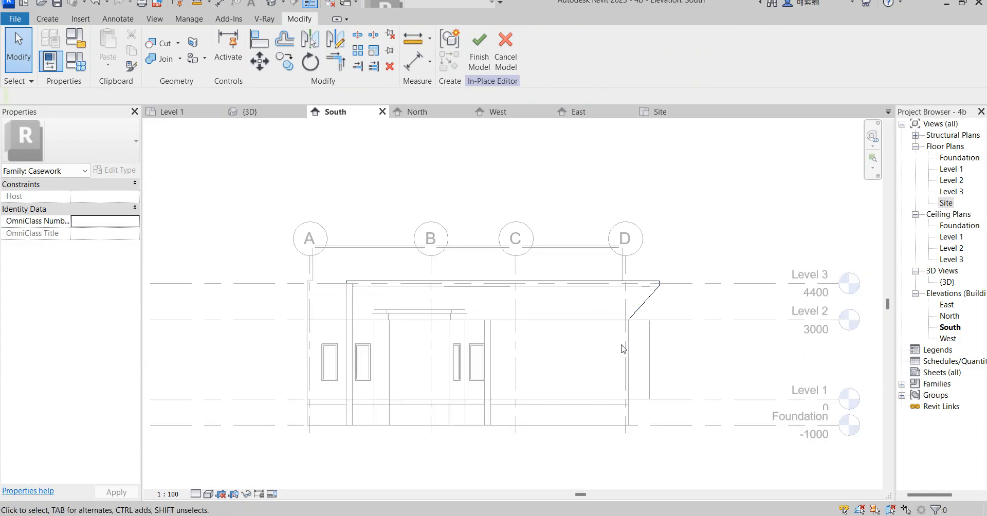
scroll(623, 349, up, 1)
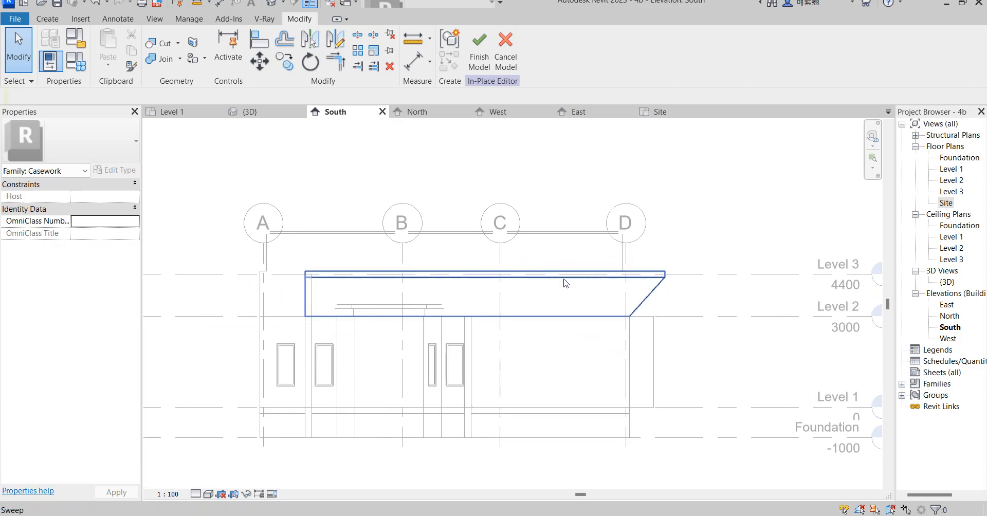
scroll(535, 321, down, 2)
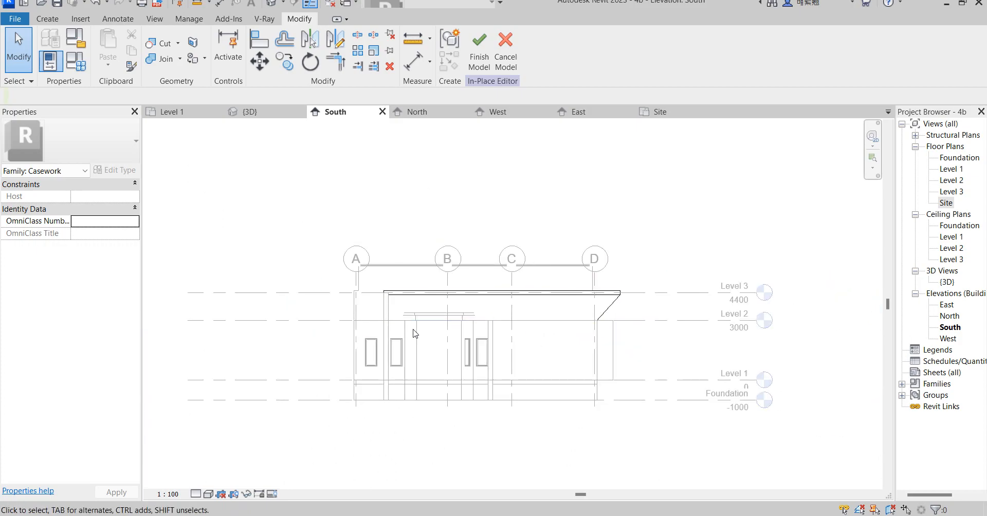
click(486, 319)
scroll(550, 342, up, 3)
scroll(549, 342, down, 4)
click(654, 268)
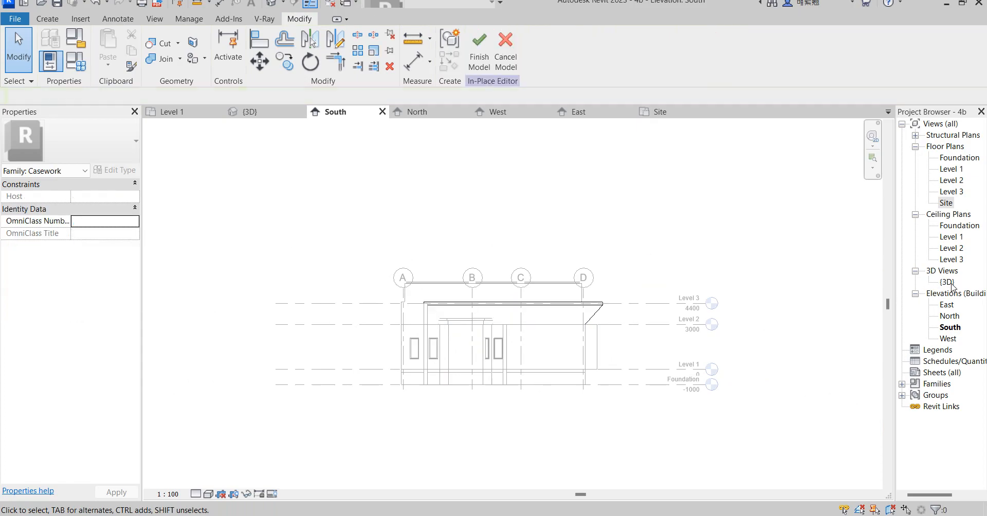
double_click(947, 282)
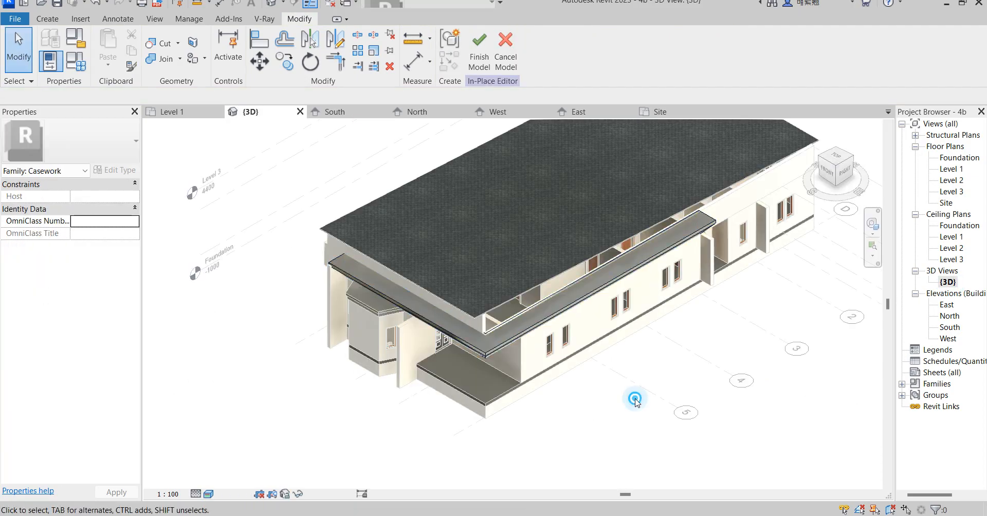
scroll(445, 379, down, 3)
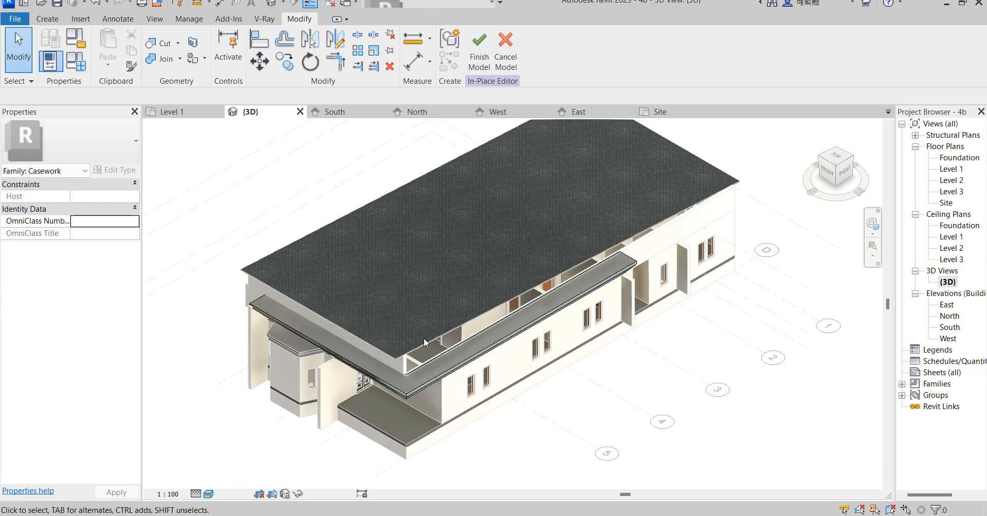
scroll(212, 285, up, 6)
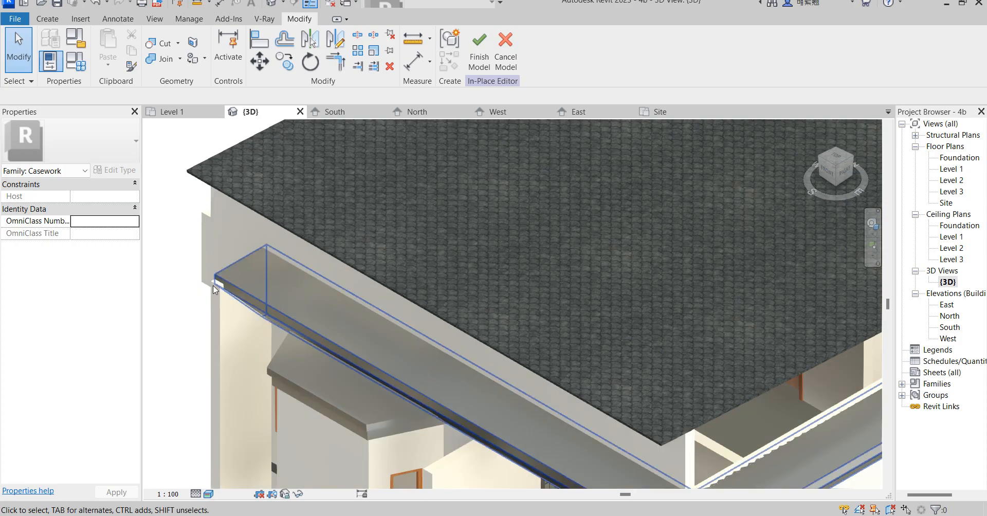
scroll(211, 285, up, 2)
scroll(226, 304, down, 3)
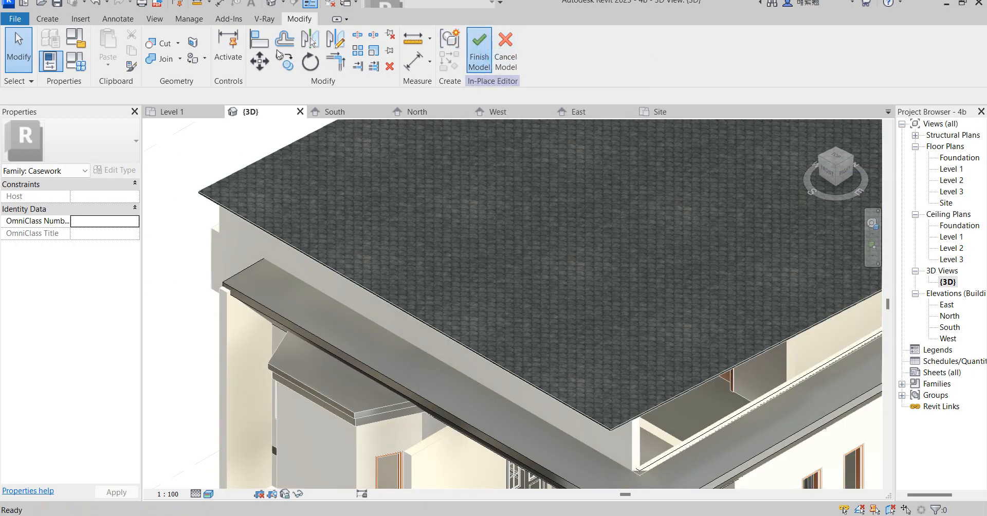
Finish the in-place model and align the west projecting front wall's end face with the overhang's front edge
click(266, 39)
click(254, 306)
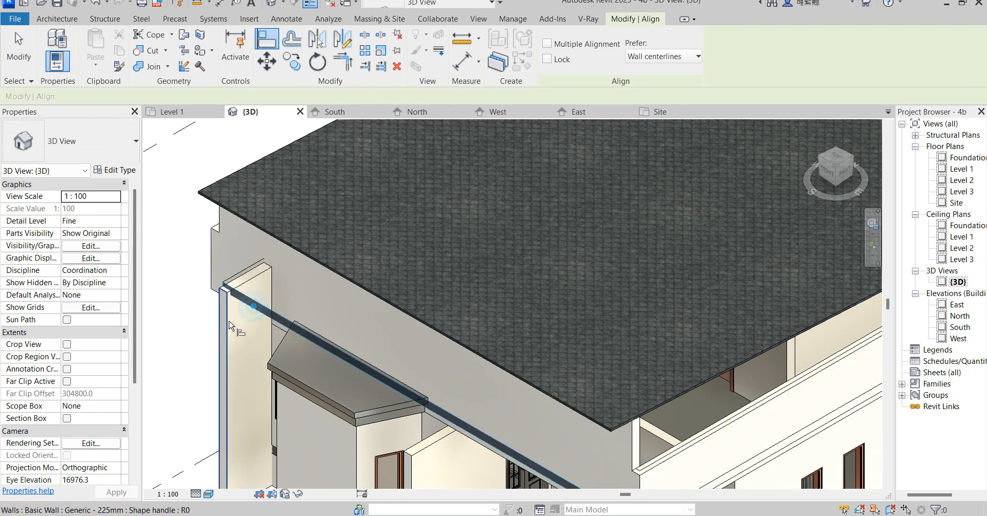
click(220, 325)
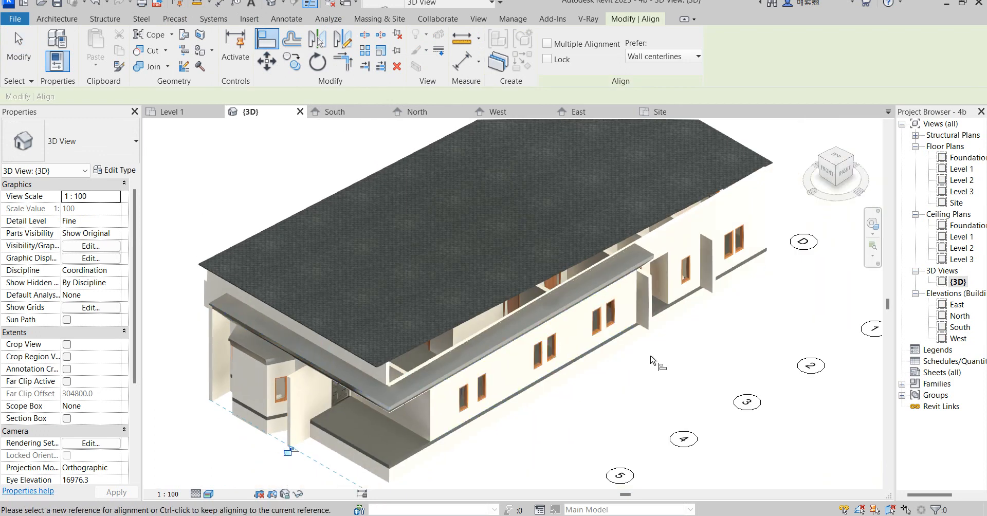
scroll(730, 247, up, 5)
scroll(641, 220, down, 5)
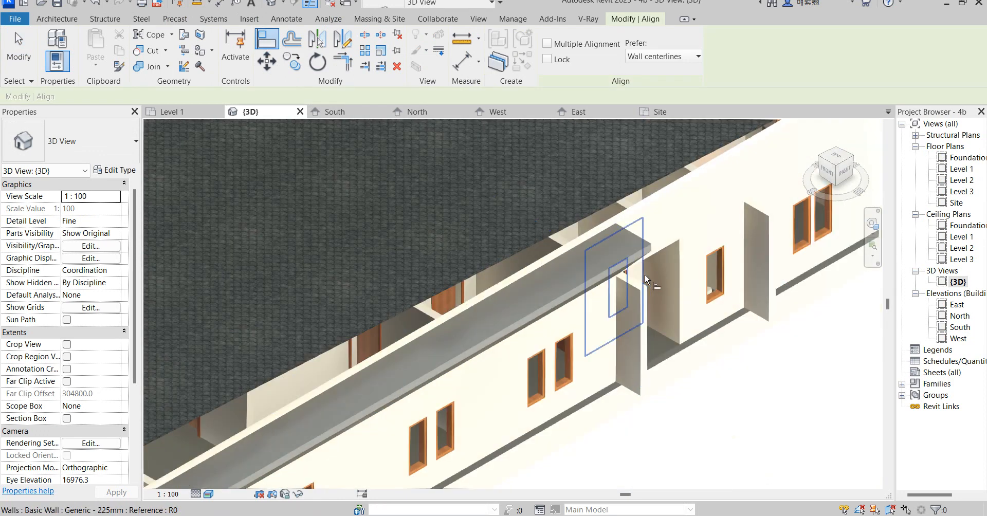
right_click(674, 142)
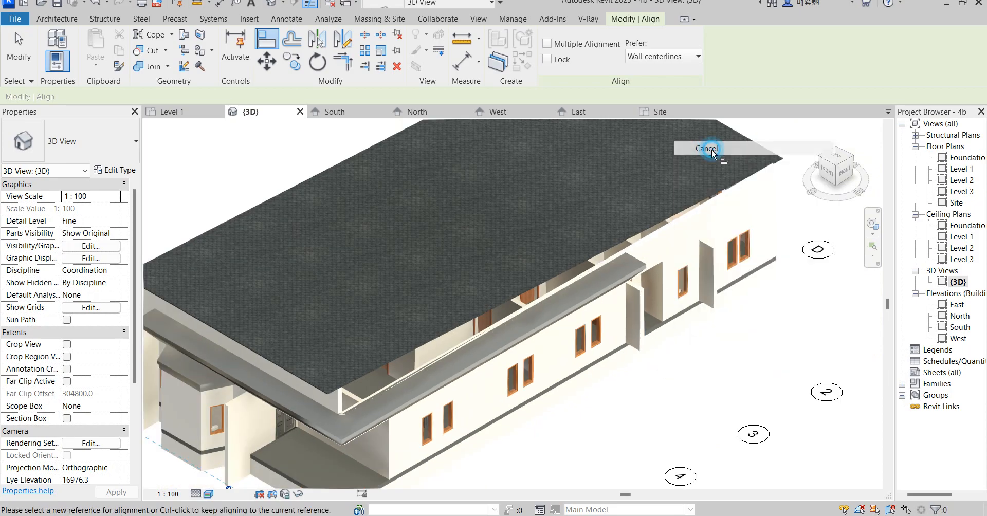
click(716, 297)
scroll(305, 158, up, 3)
right_click(305, 158)
click(332, 165)
scroll(554, 322, up, 3)
scroll(553, 322, down, 6)
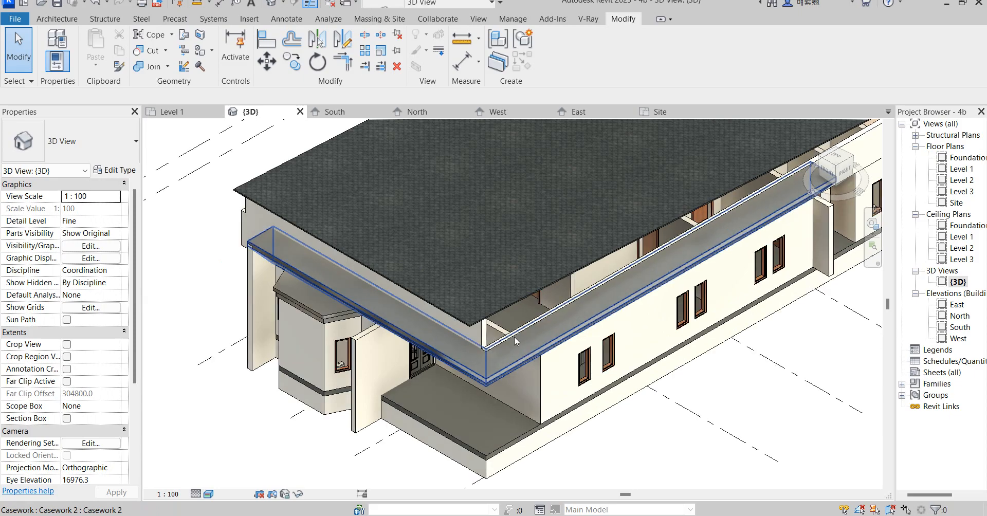
Edit the roof's footprint so its front line aligns with the front wall, and finish the roof
scroll(455, 332, up, 6)
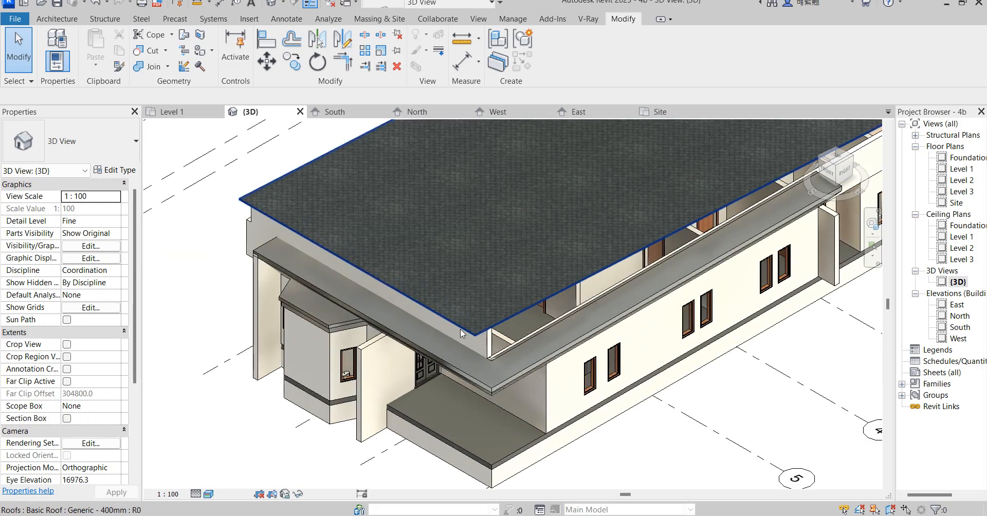
click(461, 329)
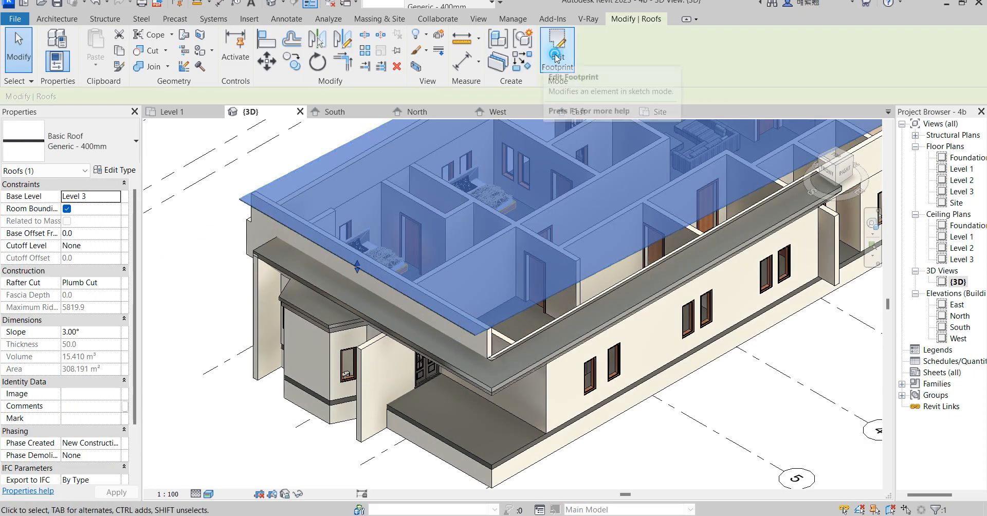
double_click(444, 162)
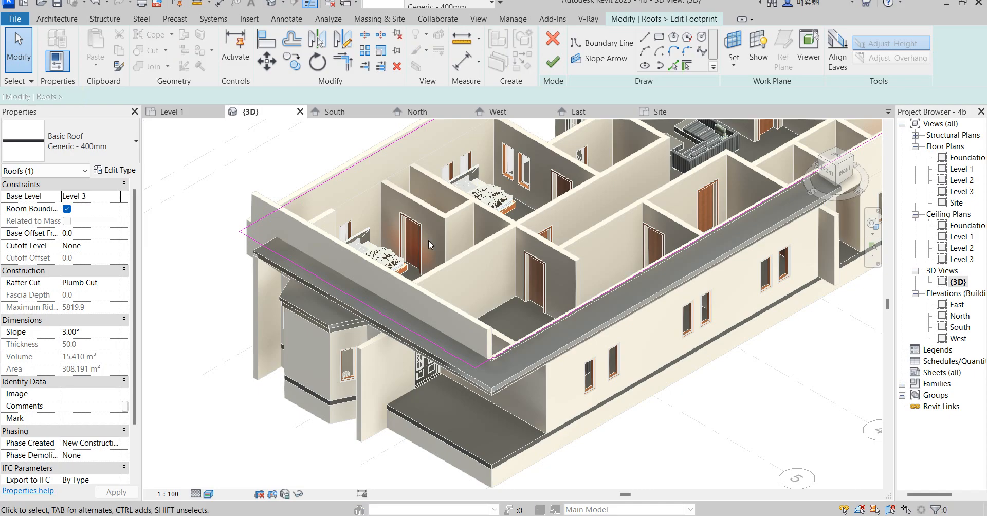
click(267, 39)
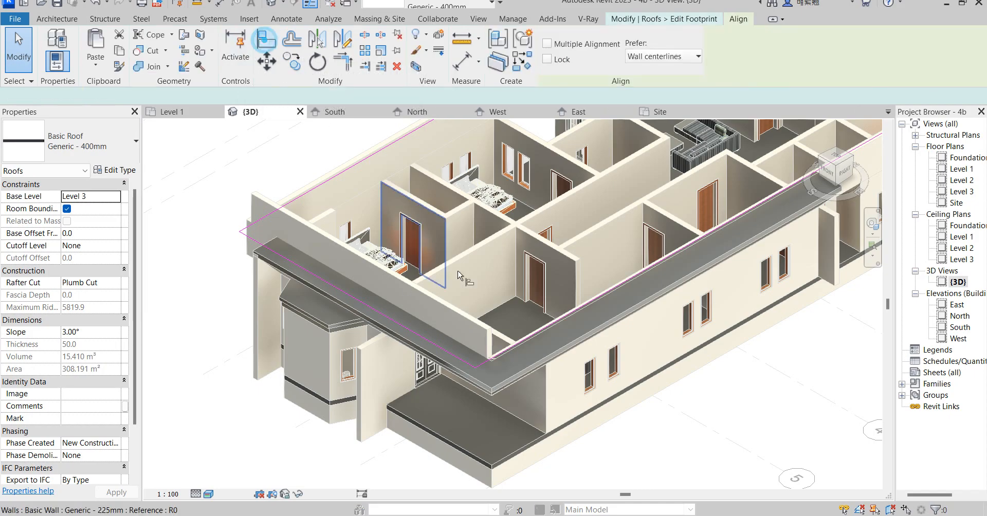
click(493, 339)
click(453, 359)
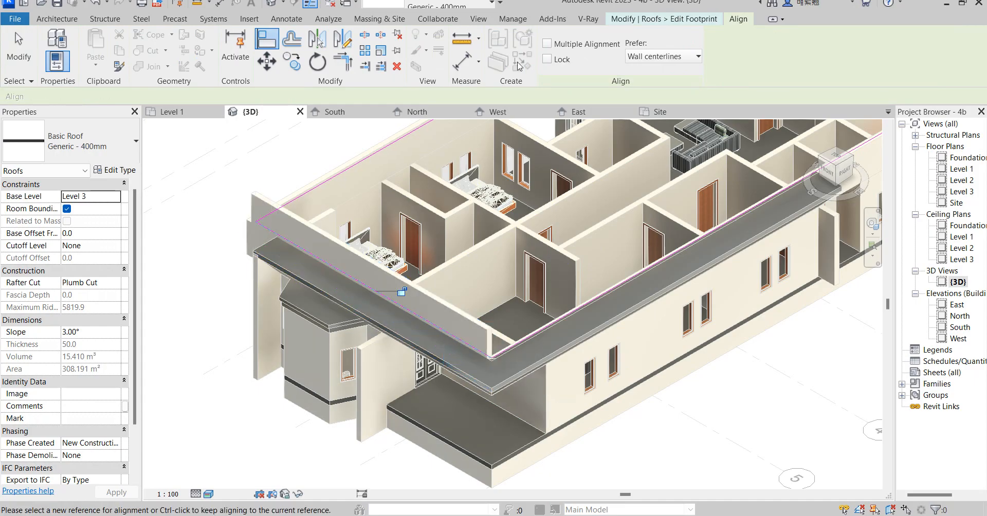
right_click(284, 144)
click(293, 151)
right_click(303, 147)
click(353, 161)
click(553, 64)
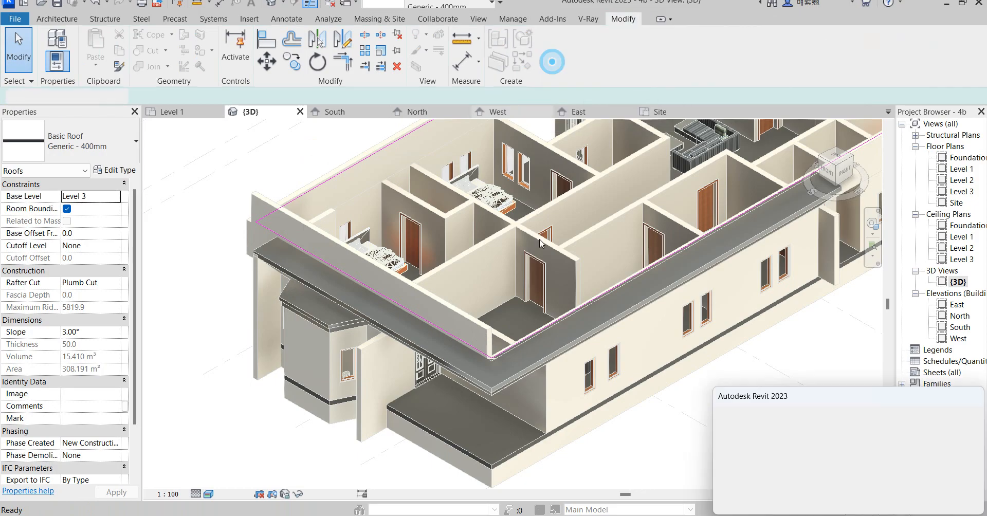
click(791, 502)
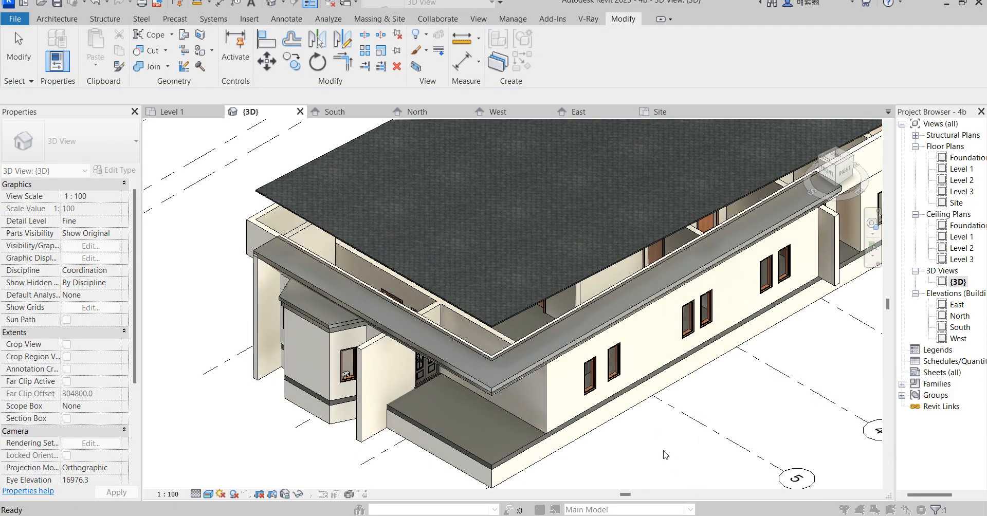
Copy the overhang straight up 1200 mm to roof height in the South elevation, with Constrain turned off
scroll(588, 363, down, 3)
scroll(582, 432, up, 5)
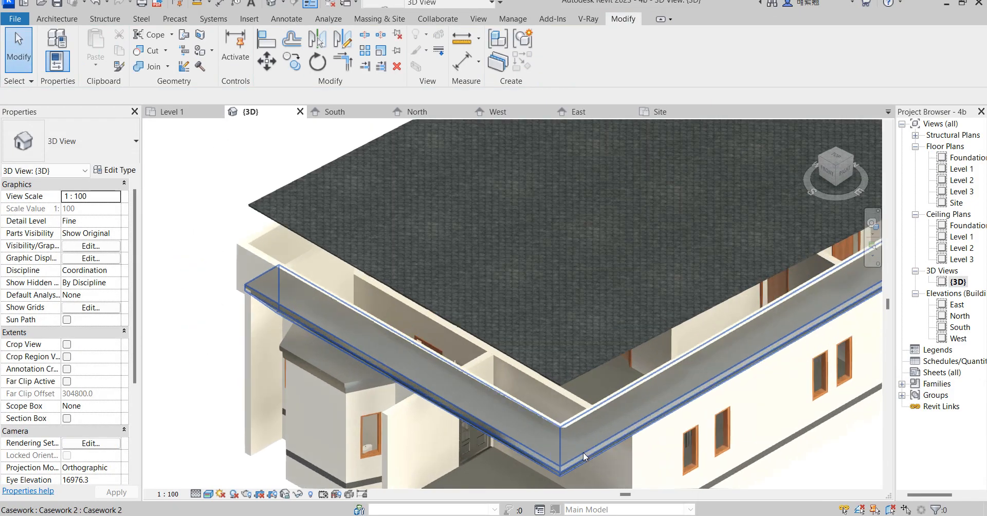
click(557, 469)
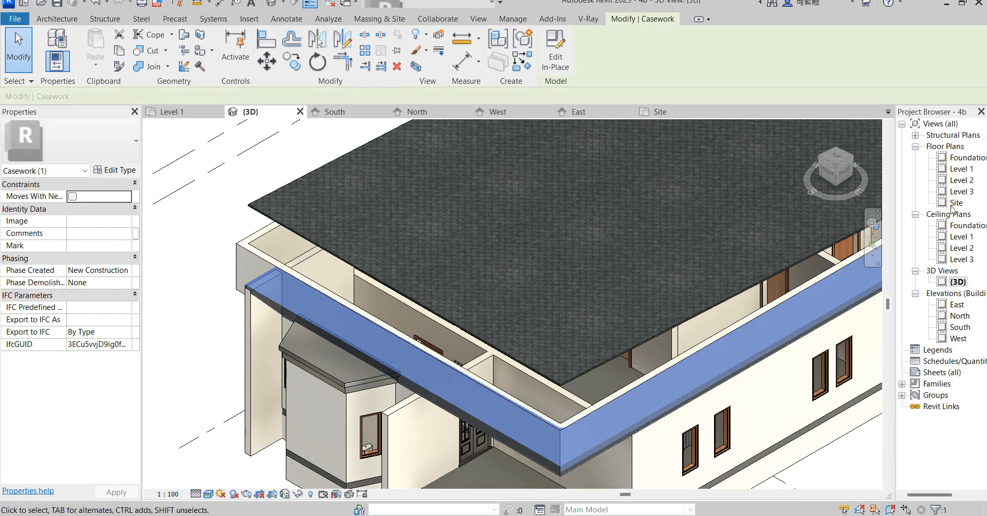
double_click(956, 327)
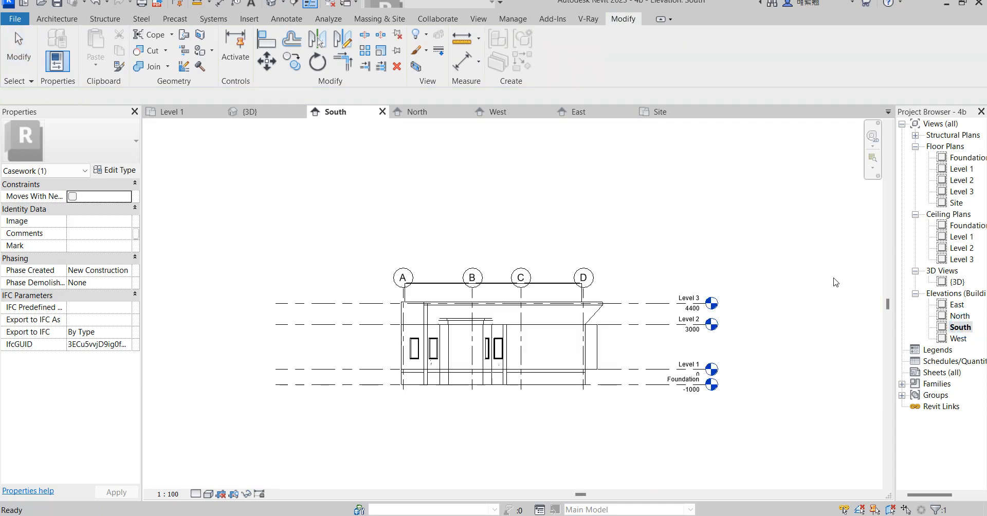
click(293, 61)
scroll(571, 317, up, 2)
scroll(569, 313, up, 2)
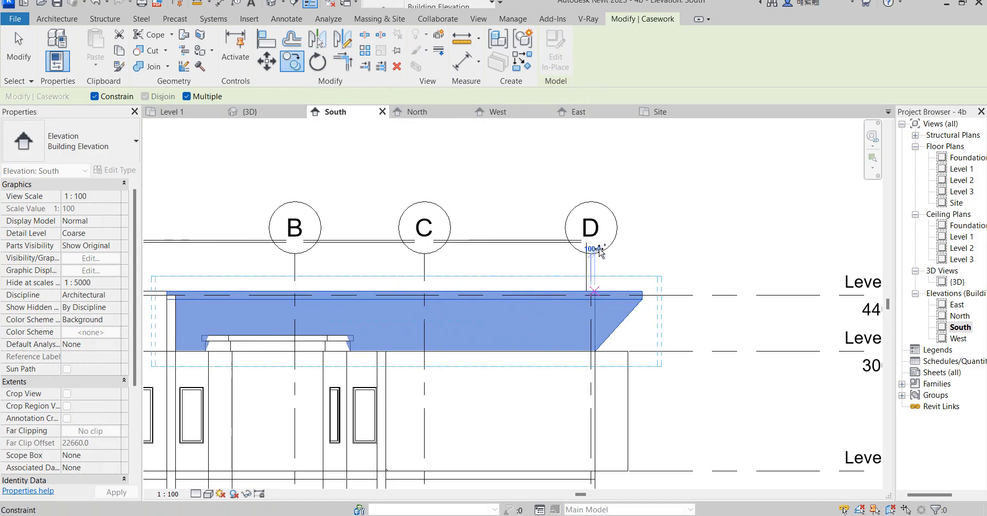
click(94, 96)
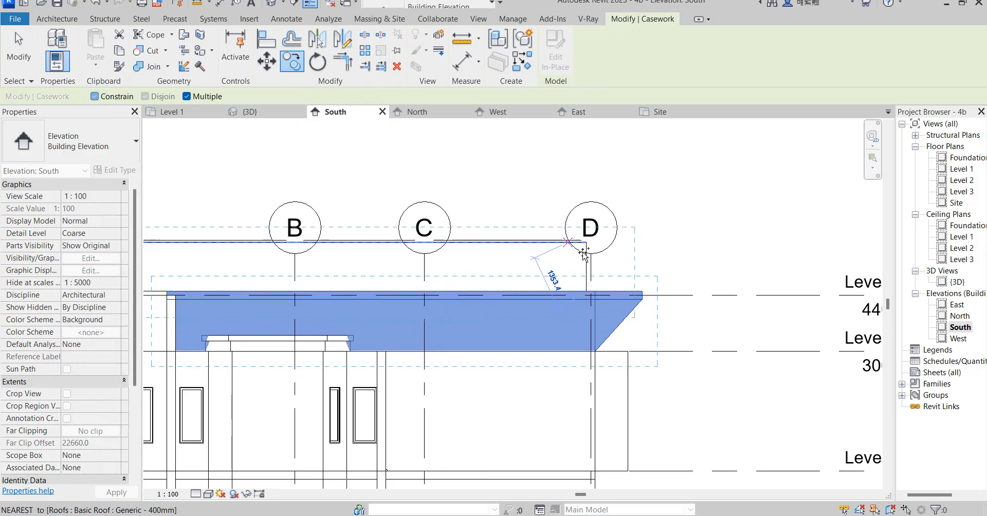
click(600, 249)
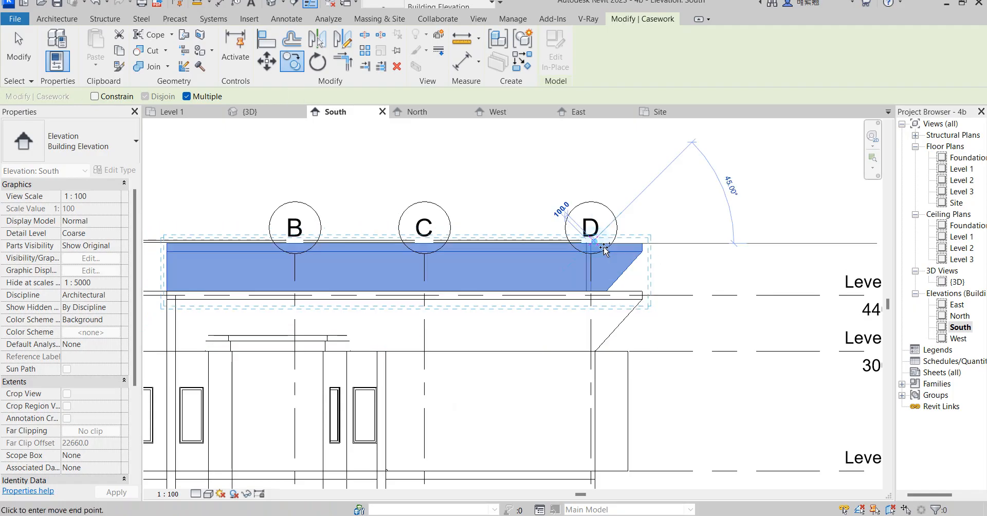
key(Escape)
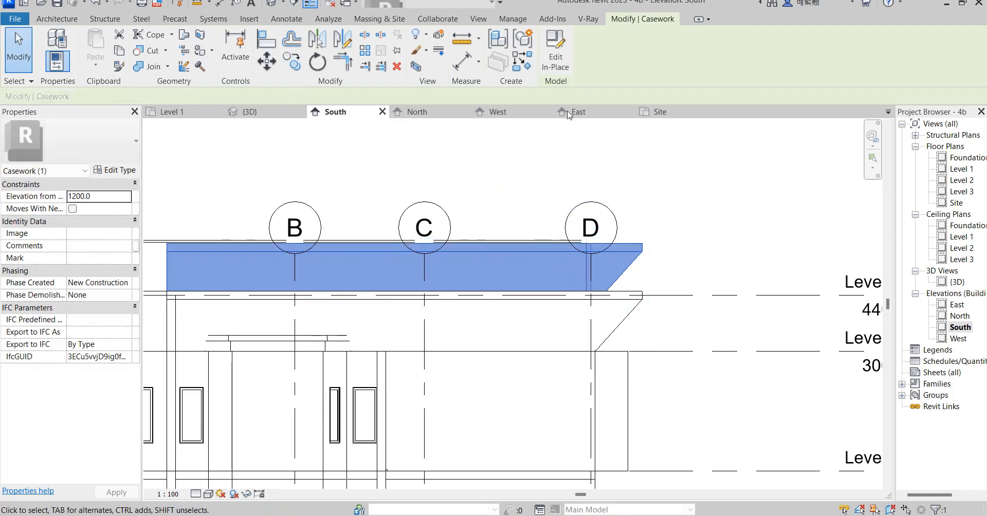
Edit the copied upper overhang in place and open its sweep path sketch in the Level 2 floor plan
click(556, 52)
scroll(602, 232, down, 3)
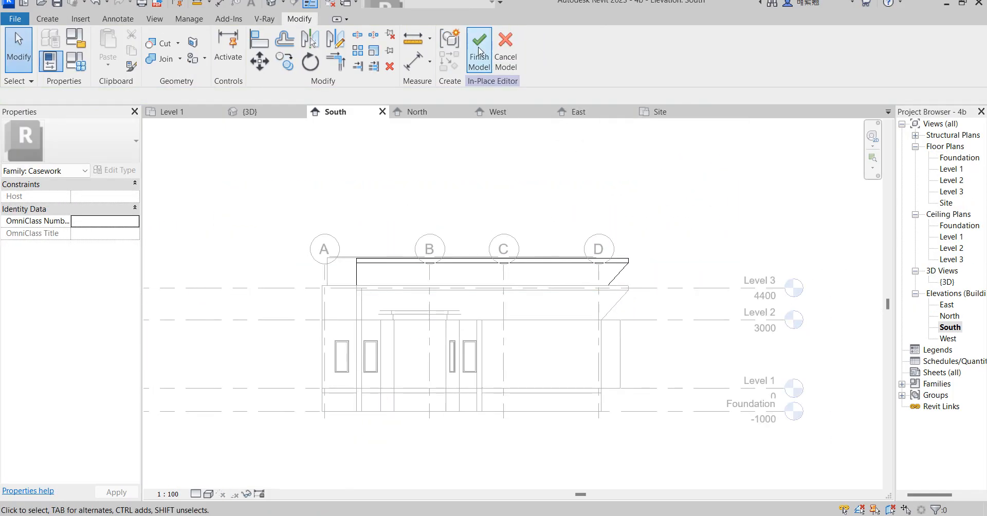
click(560, 257)
click(480, 55)
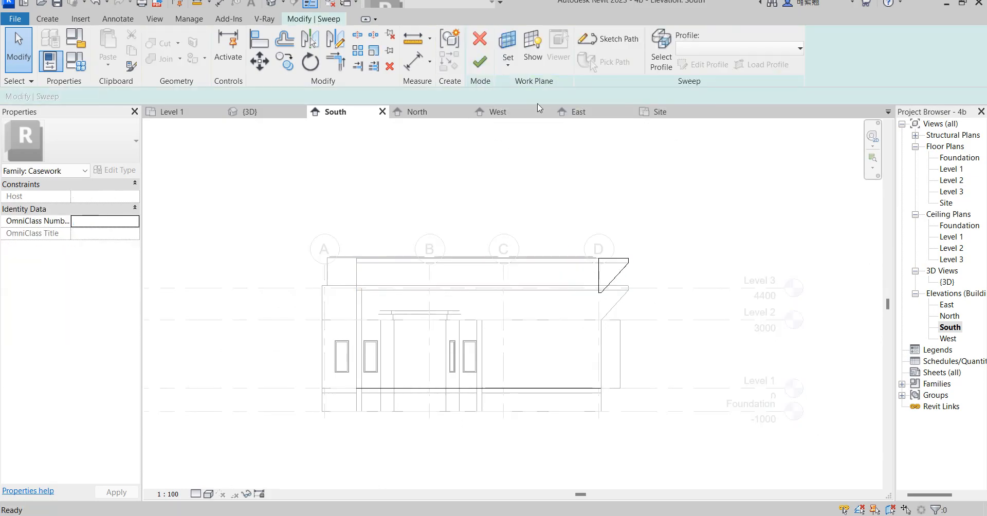
click(612, 39)
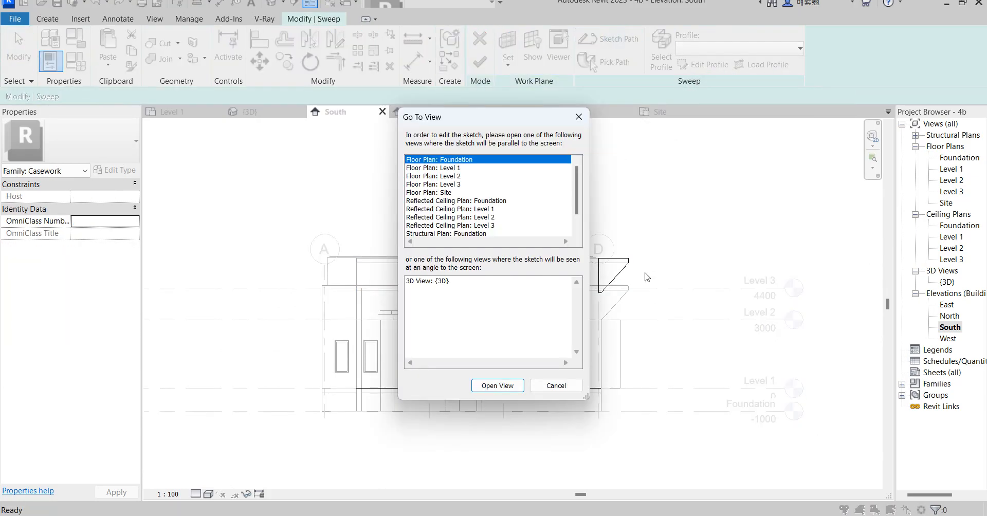
click(449, 176)
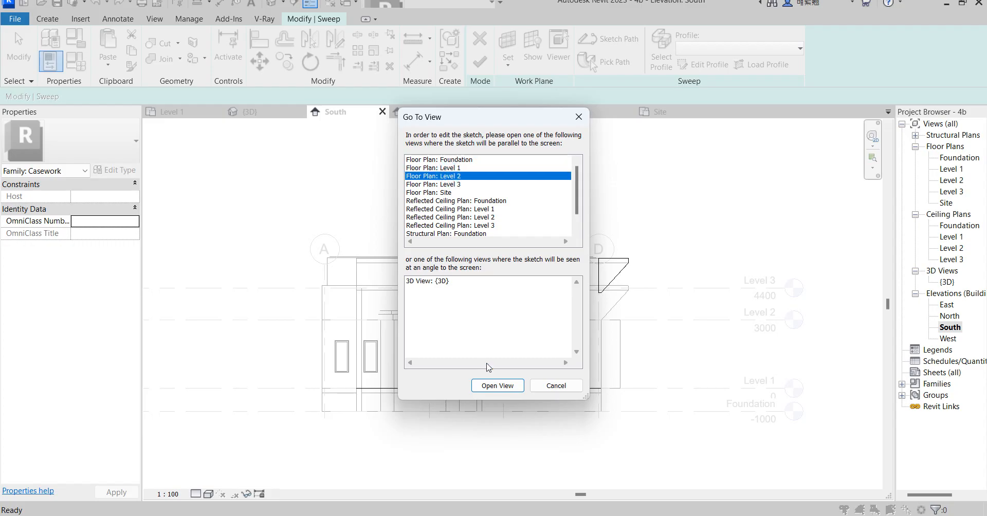
click(497, 386)
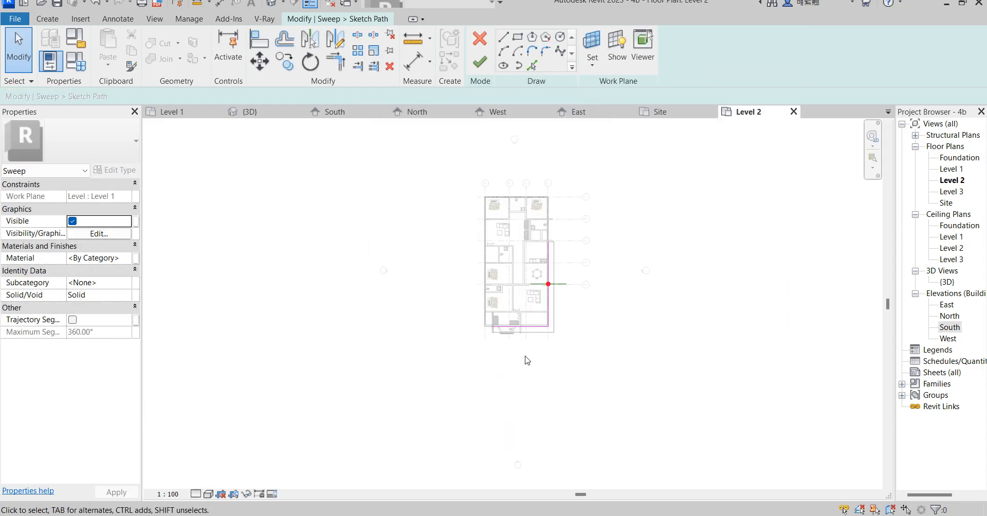
Extend the front path line to the west wall's corner and draw a path line along the west wall to the back corner
scroll(555, 329, up, 2)
scroll(535, 201, down, 2)
scroll(509, 272, up, 1)
click(516, 270)
drag(463, 272, 451, 271)
scroll(449, 327, down, 2)
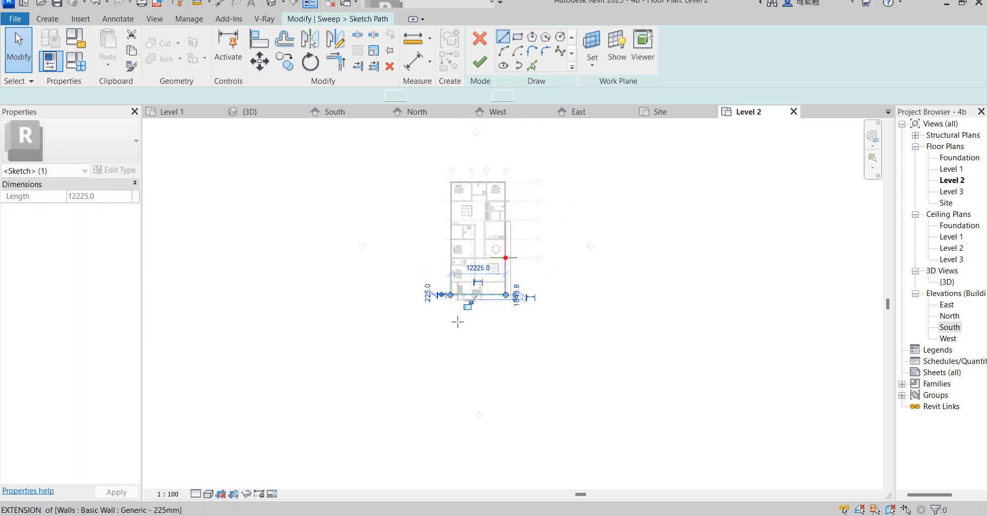
click(451, 295)
scroll(450, 182, up, 2)
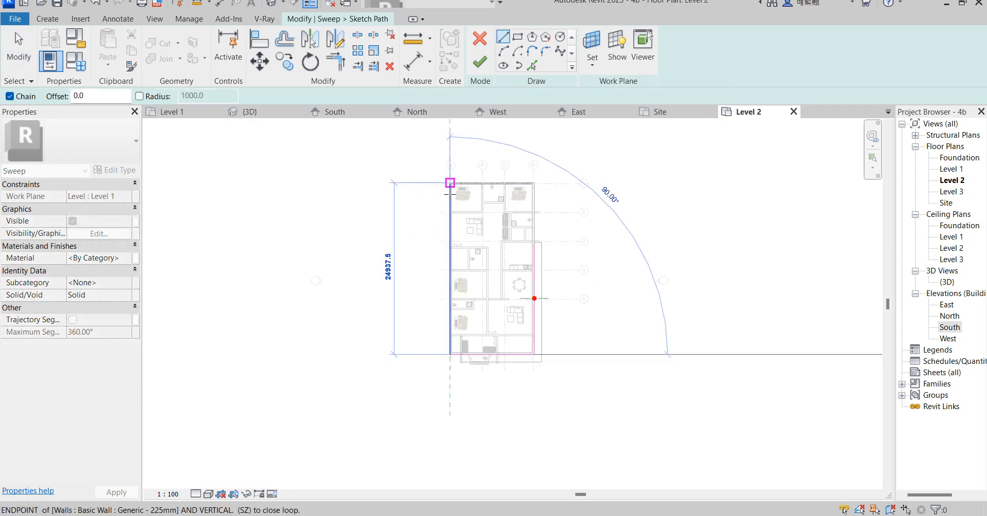
scroll(450, 183, up, 2)
click(459, 165)
right_click(624, 146)
click(657, 149)
right_click(711, 286)
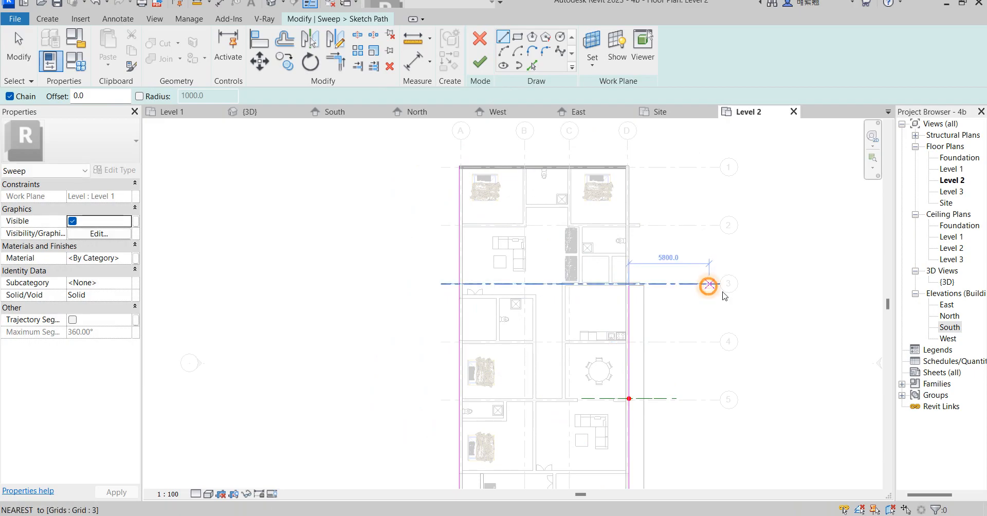
click(735, 296)
Stretch the east path line up to the back corner on grid 1 and finish the sweep path
click(628, 310)
drag(629, 285, 630, 166)
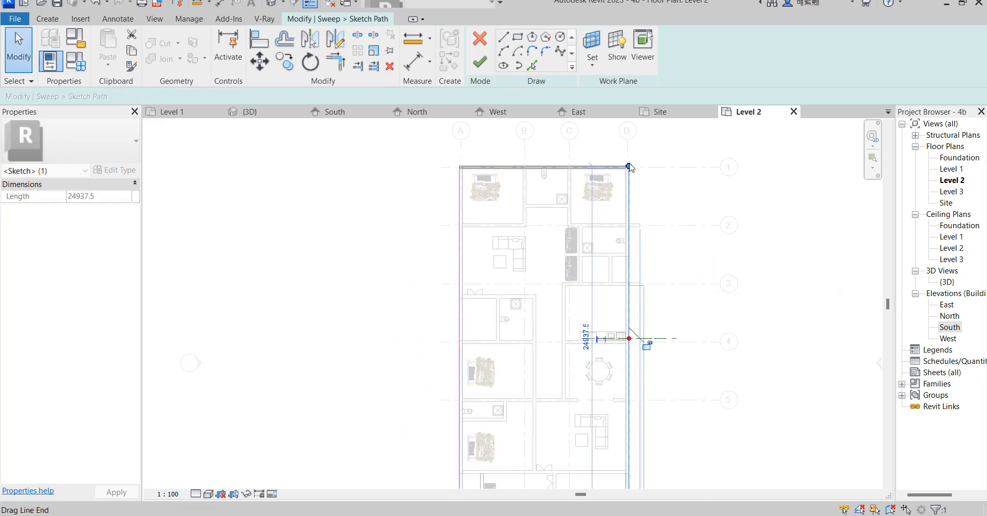
click(479, 62)
scroll(441, 398, down, 3)
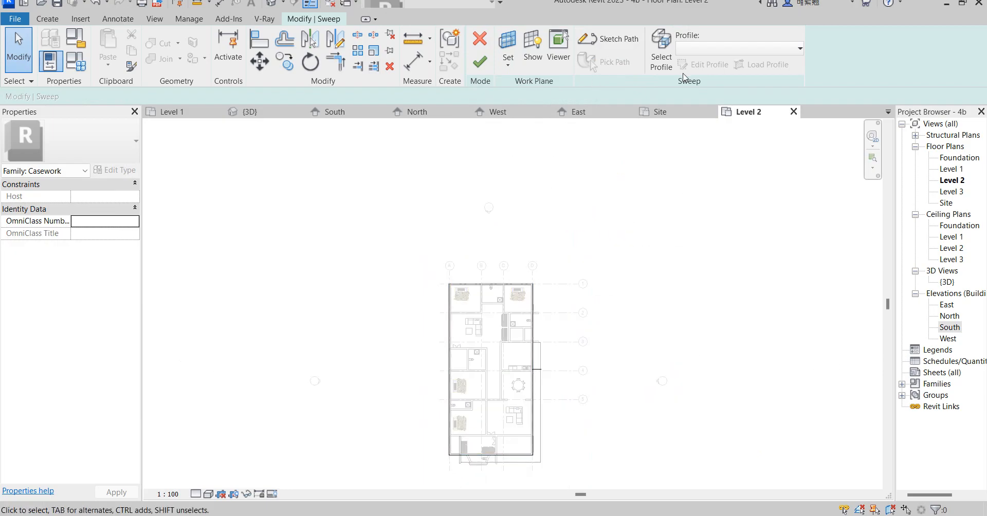
Open the sweep's profile sketch in the South elevation and delete the old triangular profile
click(663, 56)
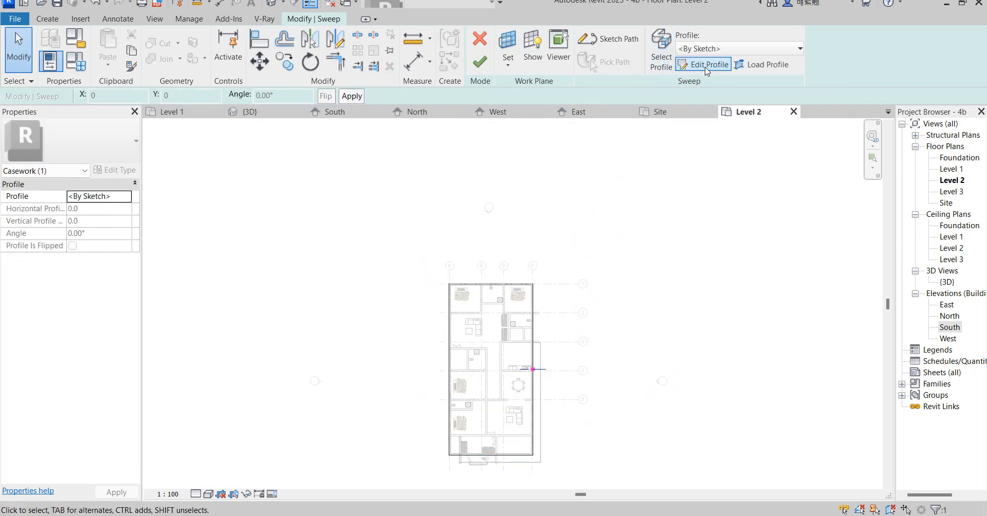
click(705, 65)
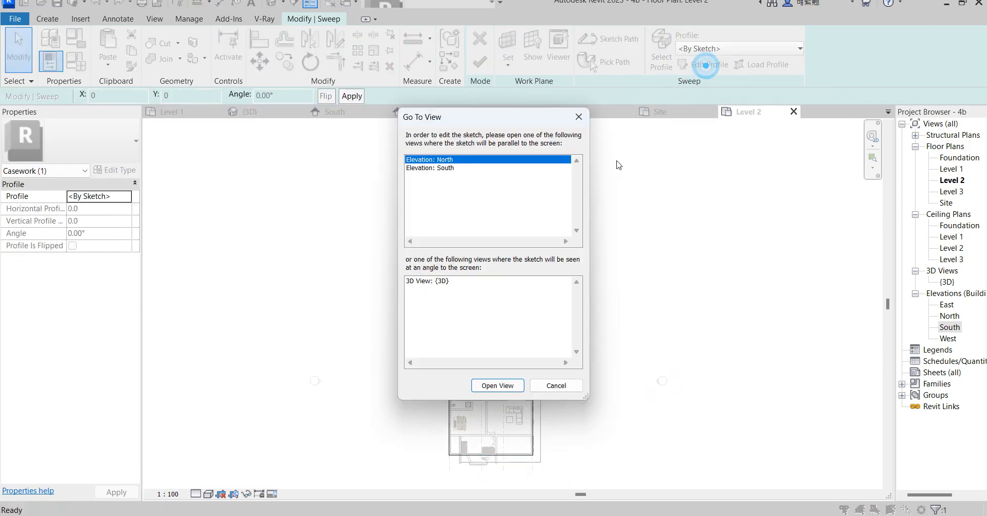
click(447, 168)
click(499, 387)
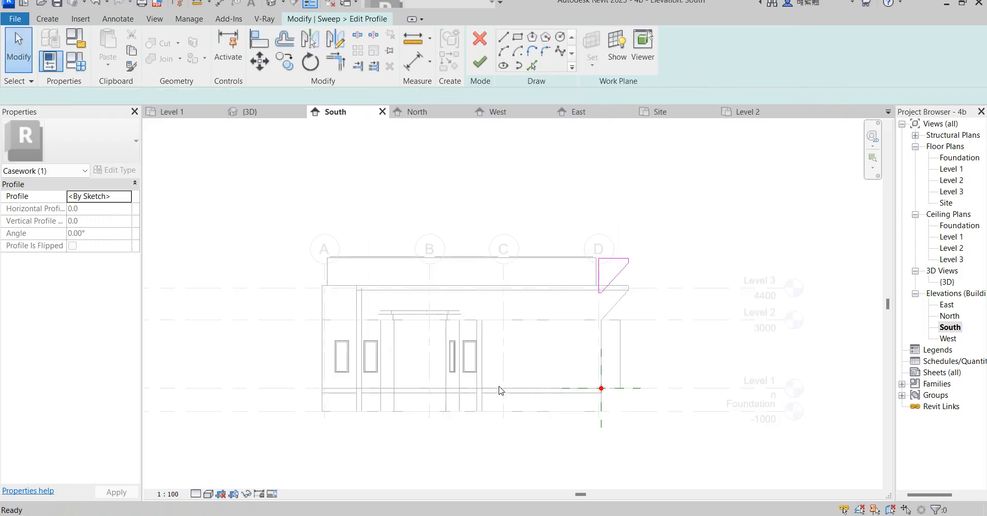
scroll(597, 288, up, 4)
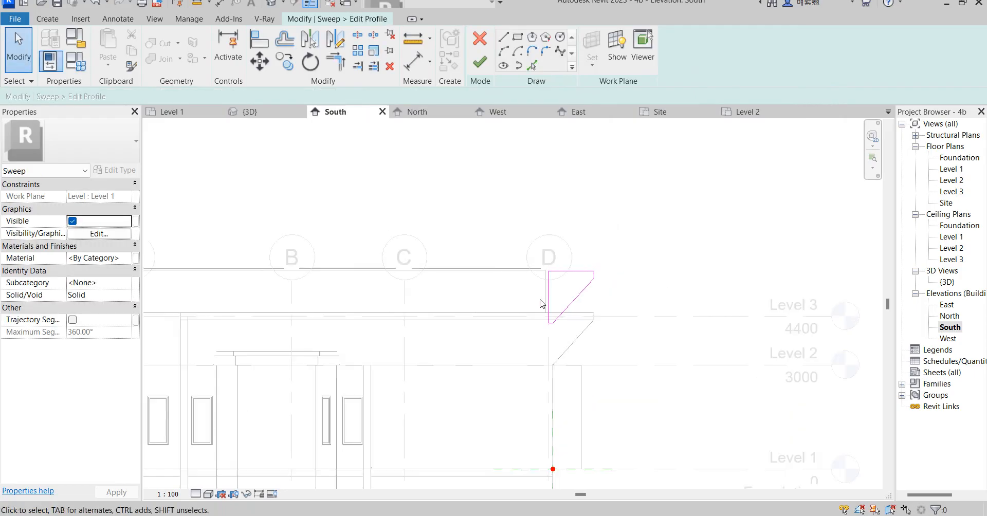
drag(524, 246, 657, 397)
key(Delete)
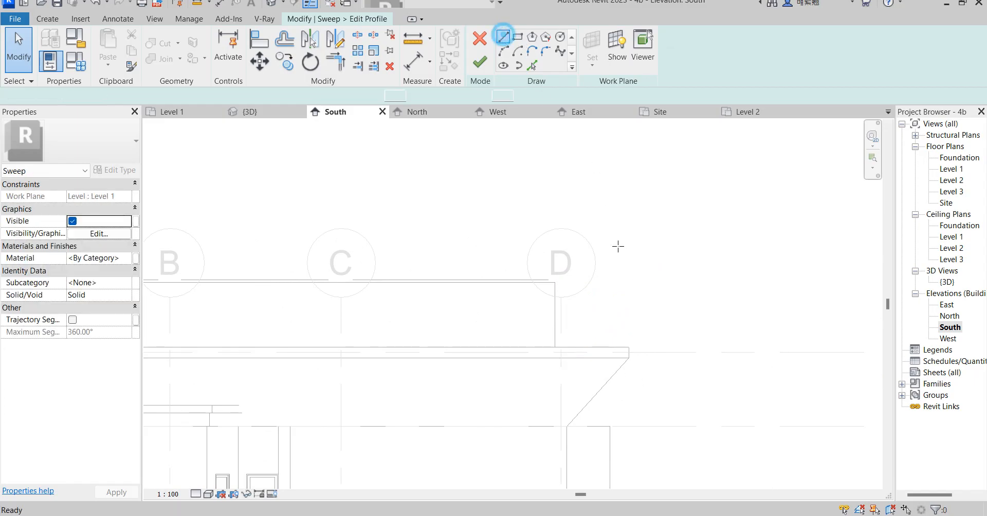
Draw the new profile's inner edge down from the roof line, its narrow bottom edge, and a small projecting band on the outer face
click(555, 280)
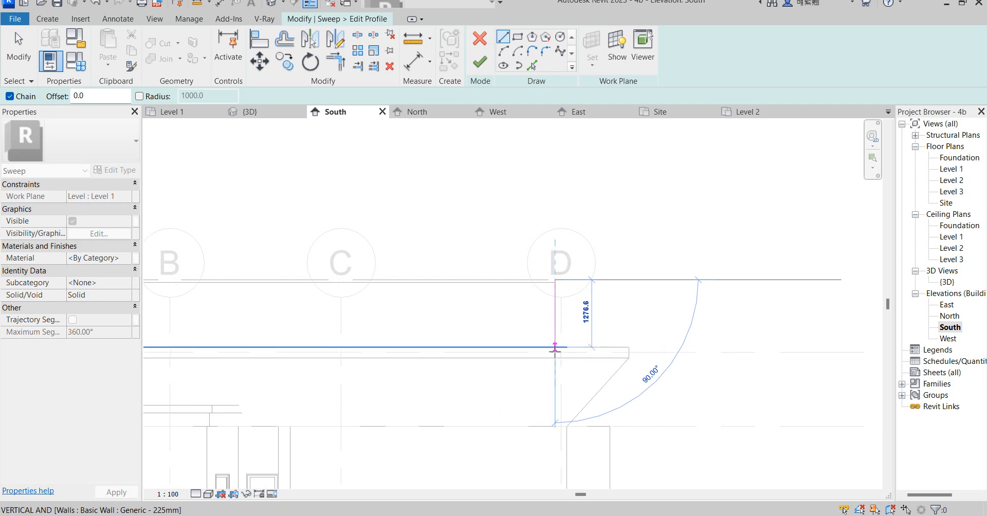
scroll(558, 360, down, 2)
scroll(557, 360, up, 3)
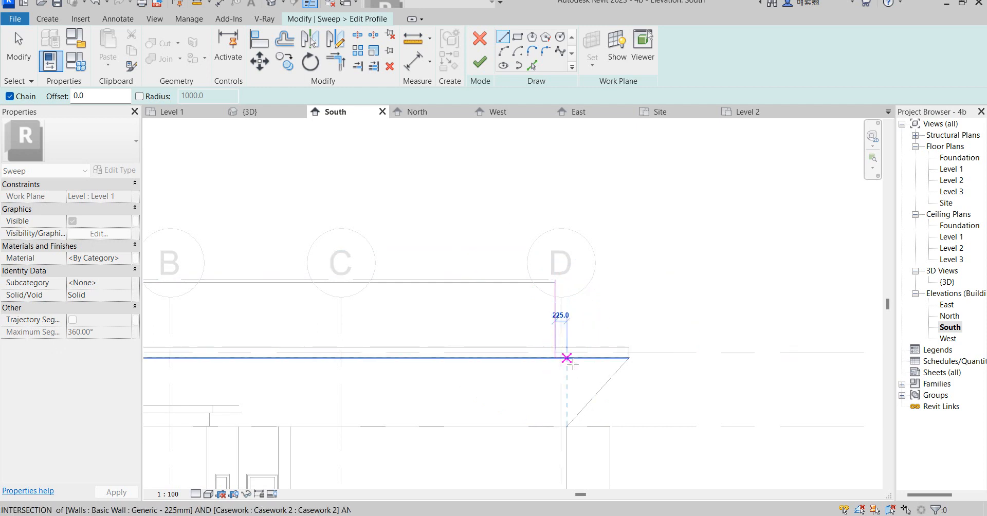
scroll(561, 357, up, 2)
click(561, 358)
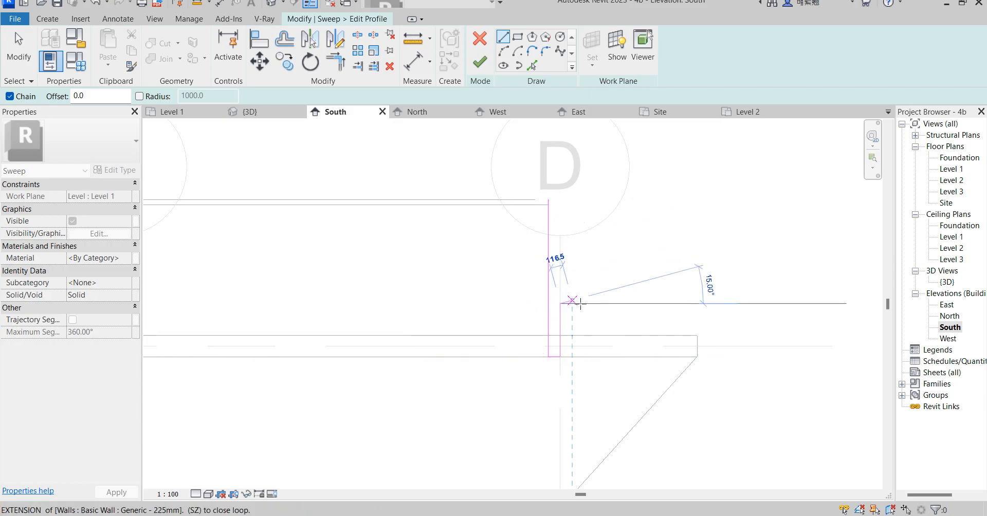
click(574, 304)
click(573, 283)
click(560, 283)
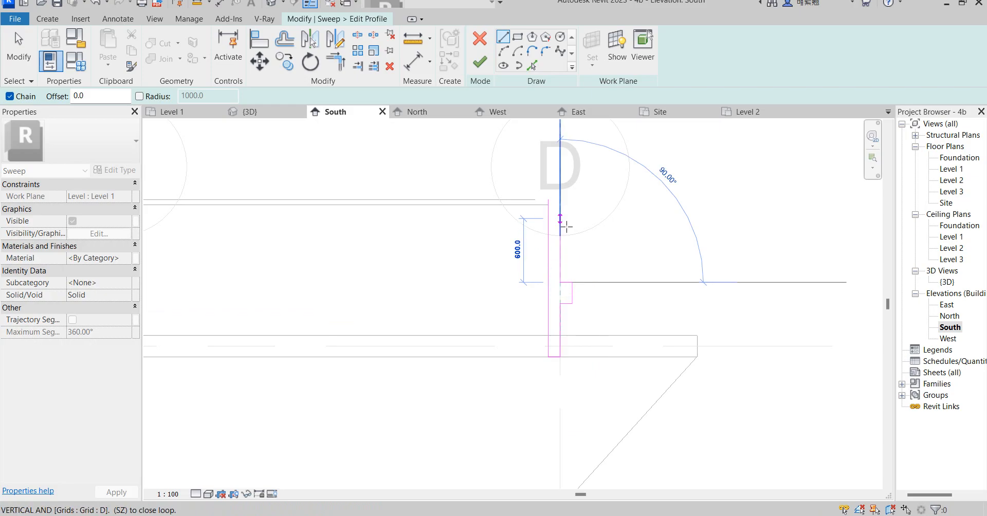
Complete the profile with outward cornice steps, the last about 80 mm wide, and close it along the roof line
click(567, 233)
click(580, 234)
click(579, 219)
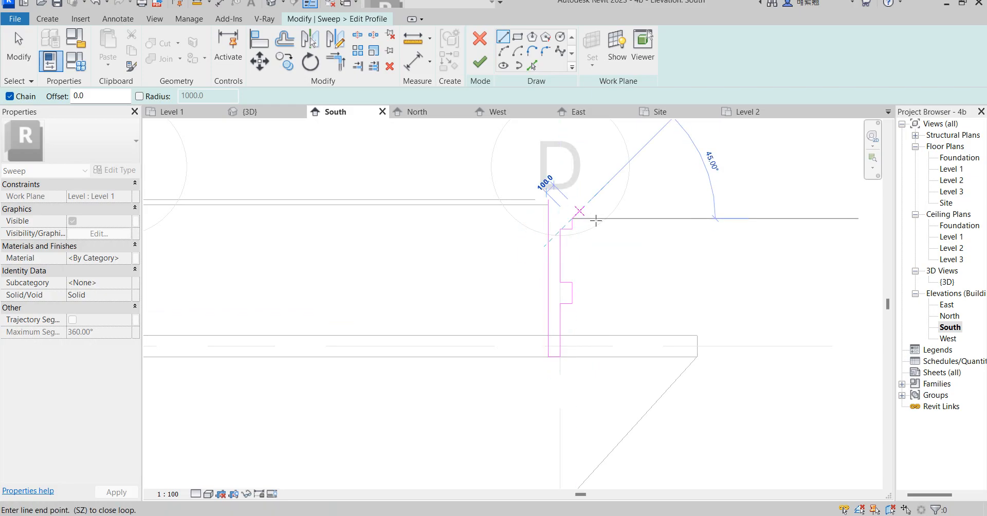
scroll(589, 224, up, 3)
click(583, 218)
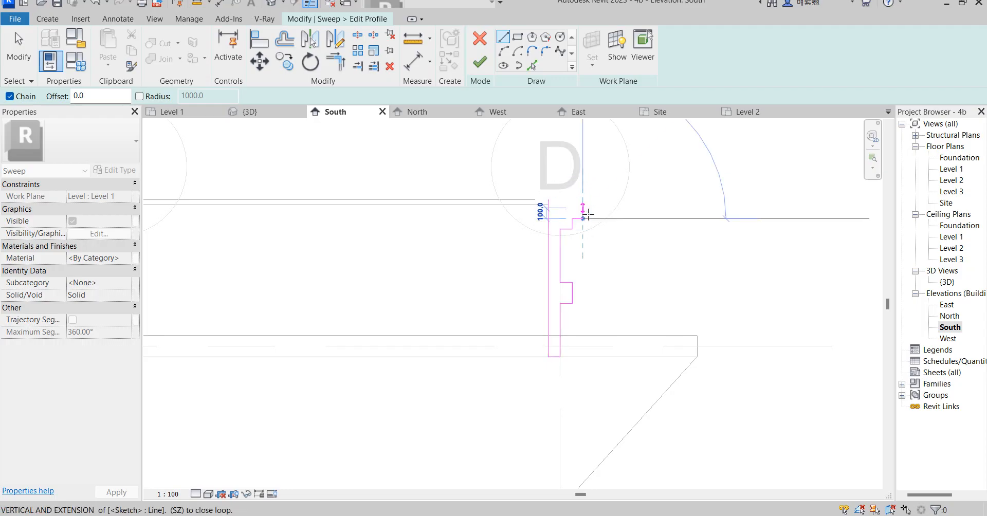
click(598, 215)
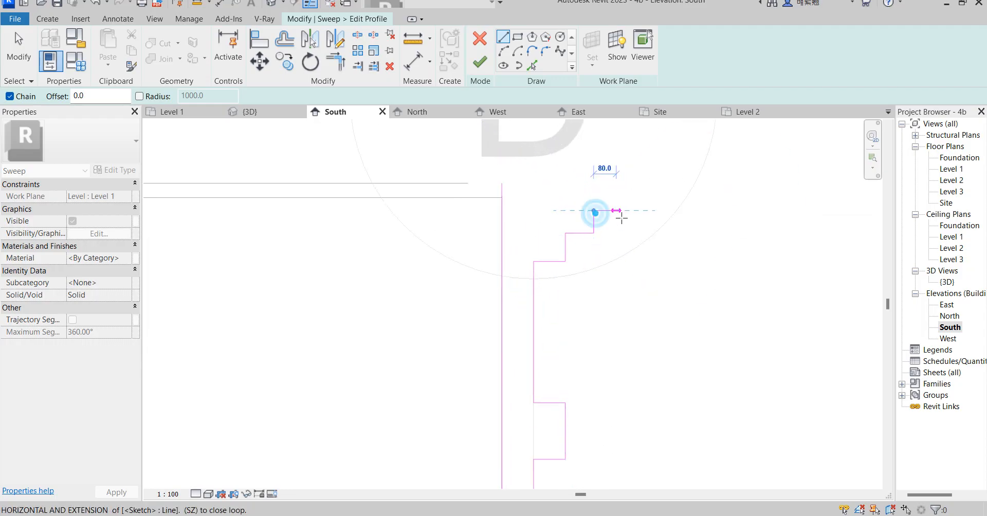
click(616, 210)
click(617, 183)
click(503, 183)
Finish the profile sketch and the sweep with its new stepped cornice shape
click(480, 62)
click(480, 63)
click(661, 305)
scroll(589, 275, down, 6)
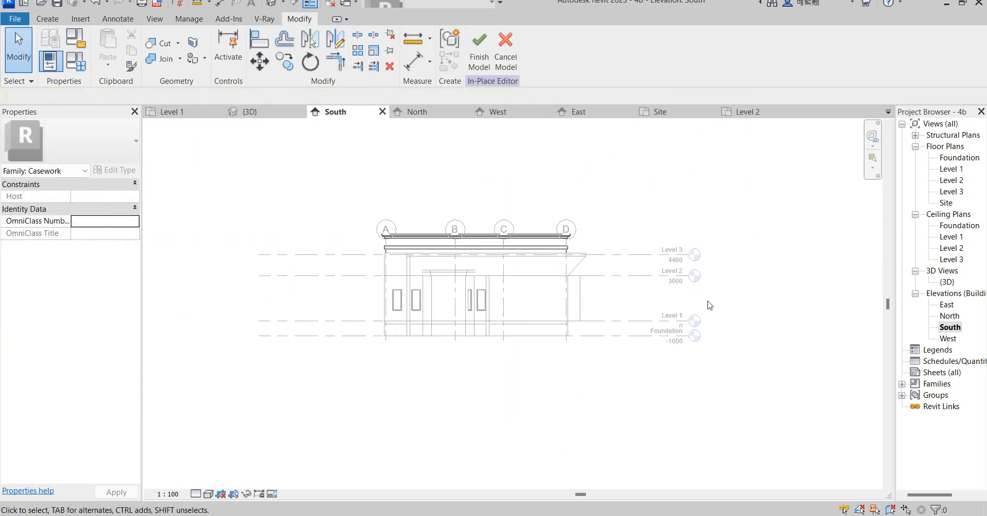
Examine the new roof-edge cornice in the West, North and East elevations
double_click(948, 305)
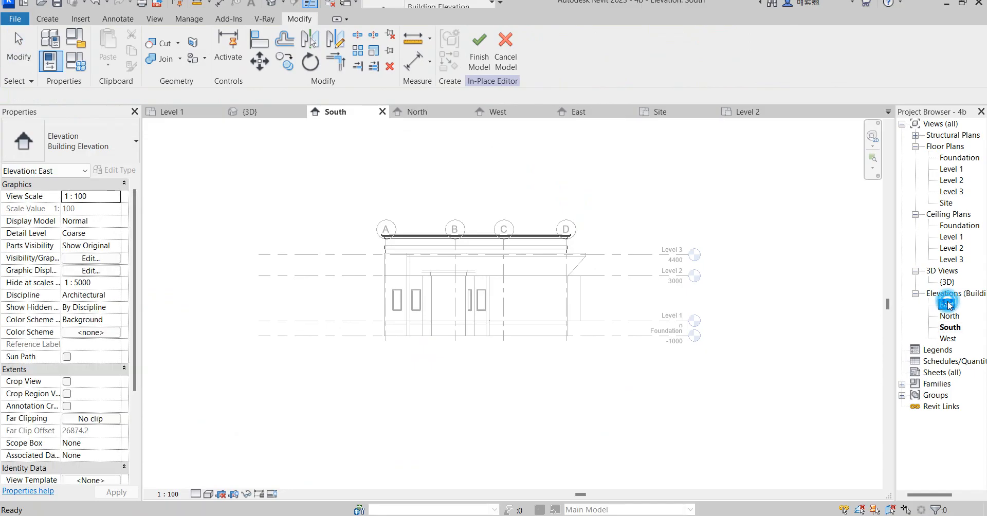
double_click(949, 338)
scroll(715, 348, down, 2)
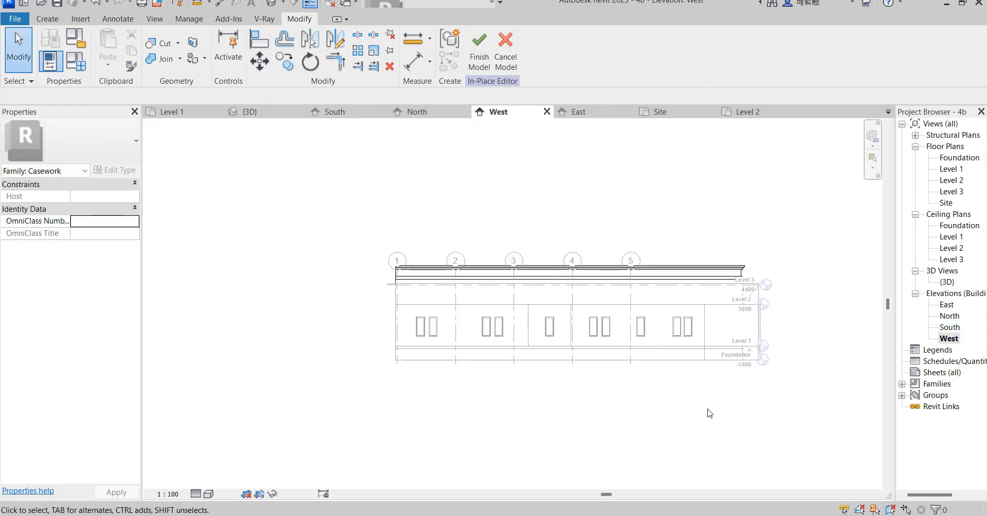
scroll(684, 406, up, 2)
scroll(718, 319, down, 2)
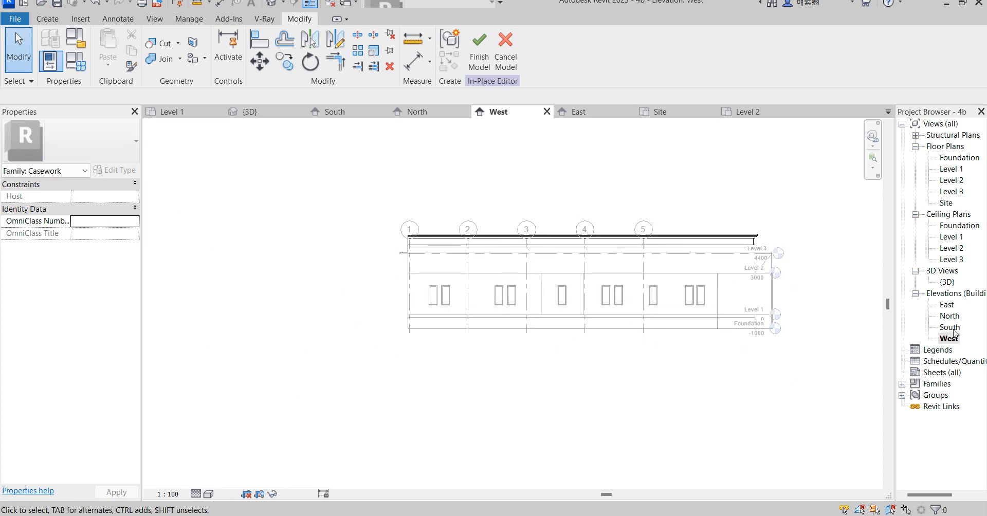
double_click(950, 316)
double_click(948, 304)
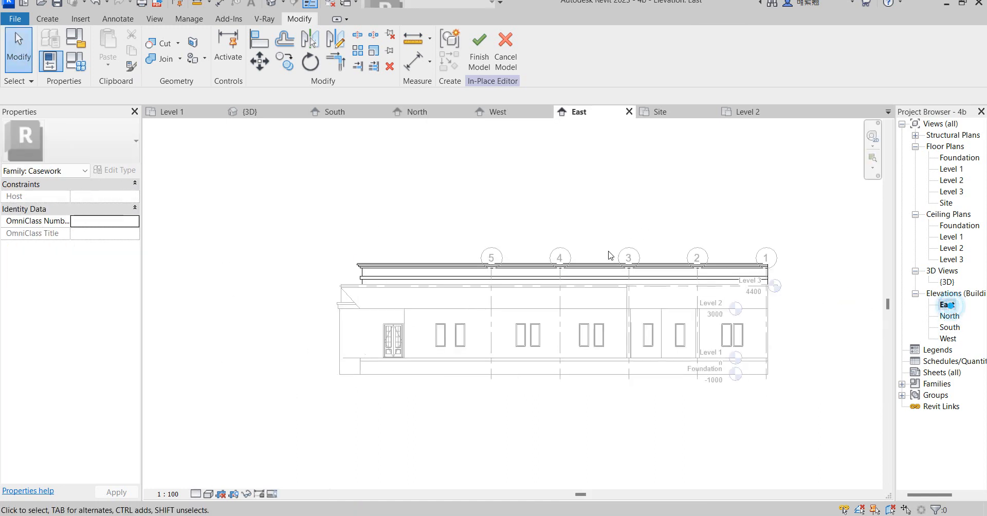
scroll(668, 390, up, 2)
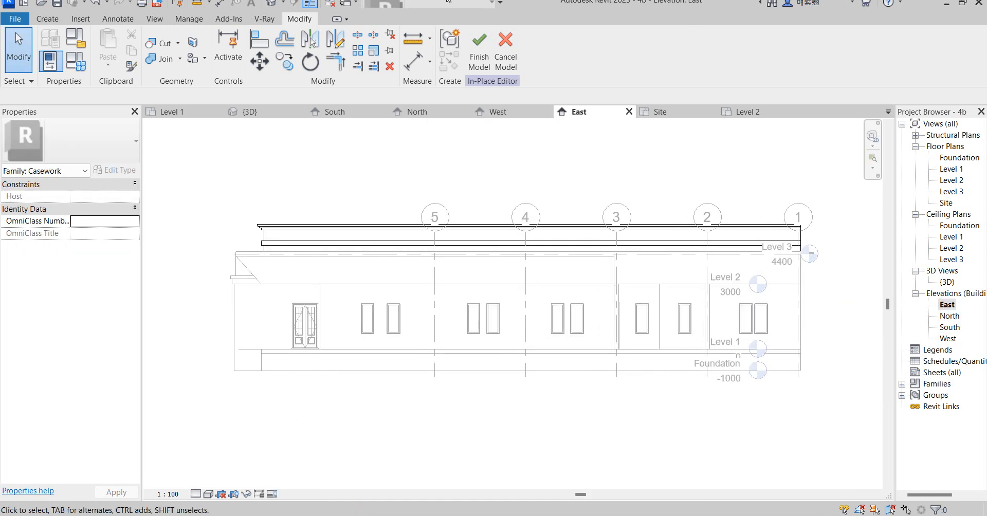
Finish the in-place model of the roof-edge cornice
click(484, 49)
scroll(624, 250, up, 2)
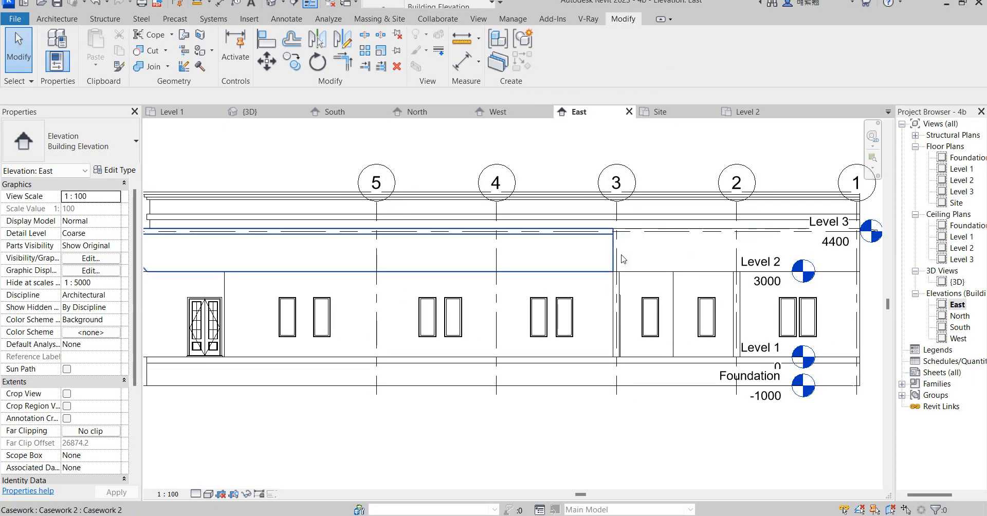
scroll(620, 257, down, 2)
scroll(628, 308, up, 1)
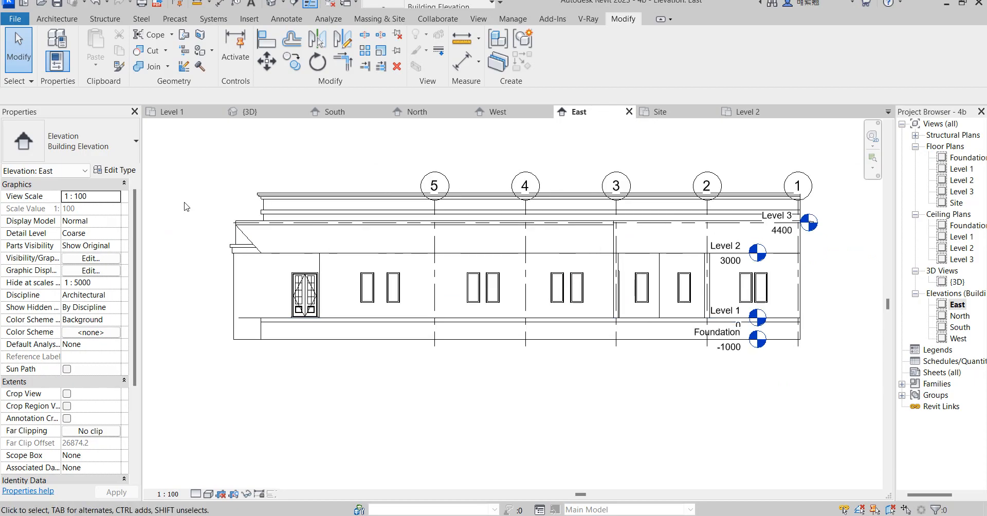
Edit the roof-edge cornice model and sketch an extrusion's outer rectangle, about 4438 by 5500 mm, on the east wall between grids 3 and 2
click(65, 21)
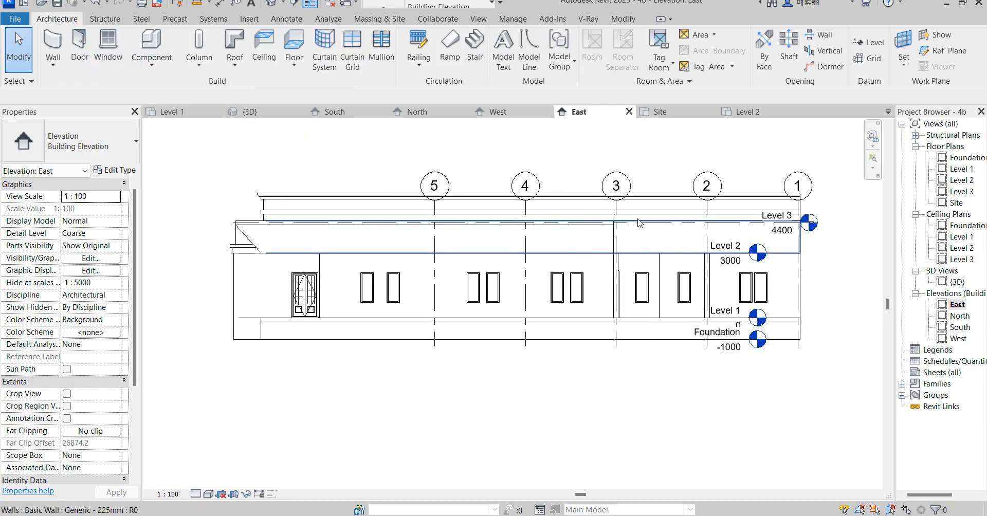
click(639, 201)
click(555, 49)
click(110, 49)
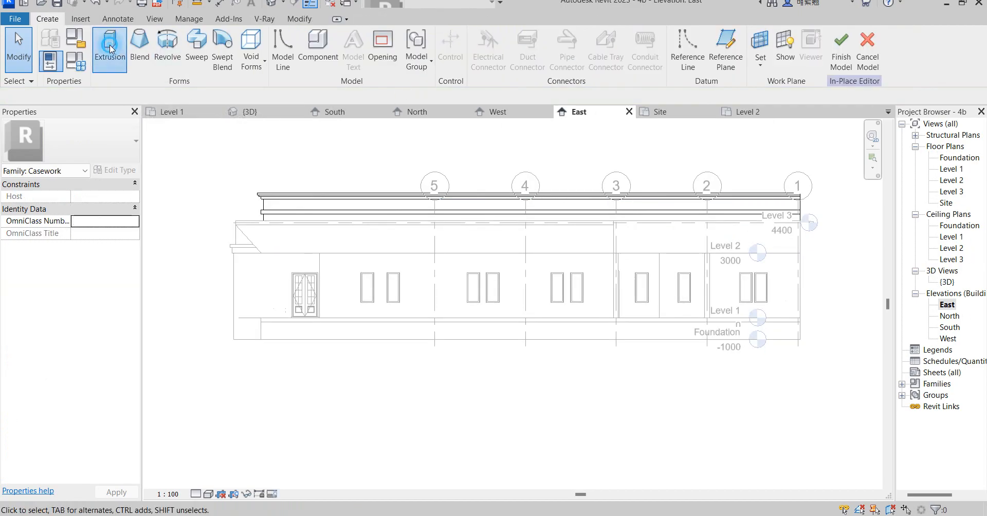
click(468, 337)
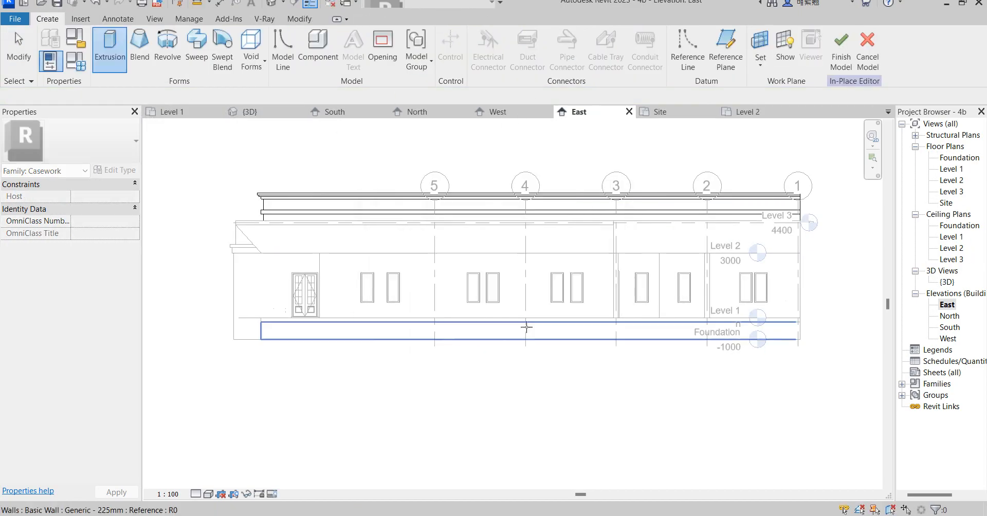
click(798, 255)
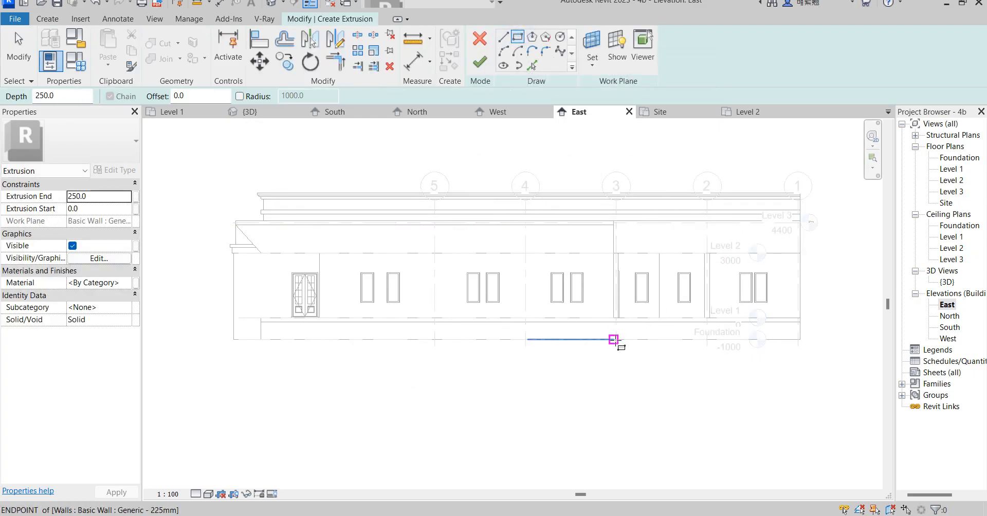
scroll(630, 261, up, 3)
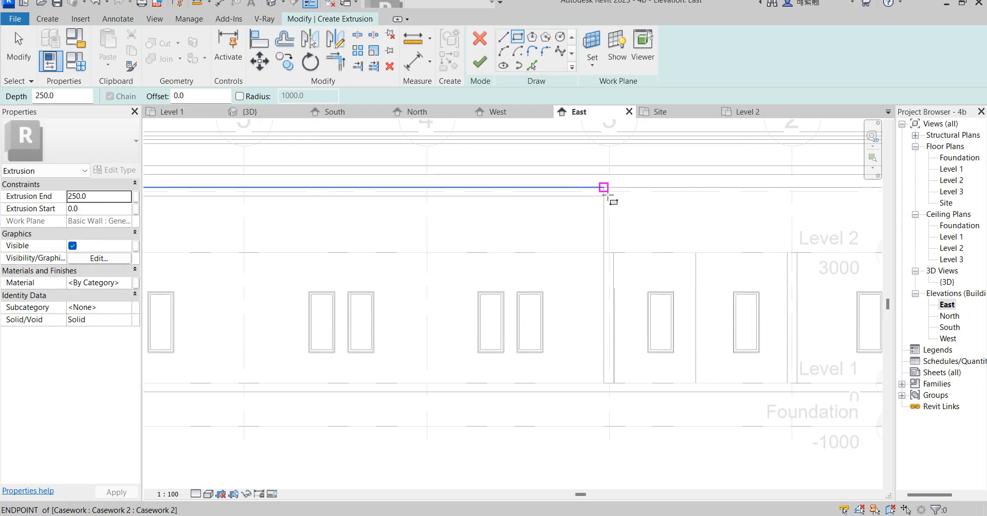
click(600, 191)
scroll(687, 344, down, 3)
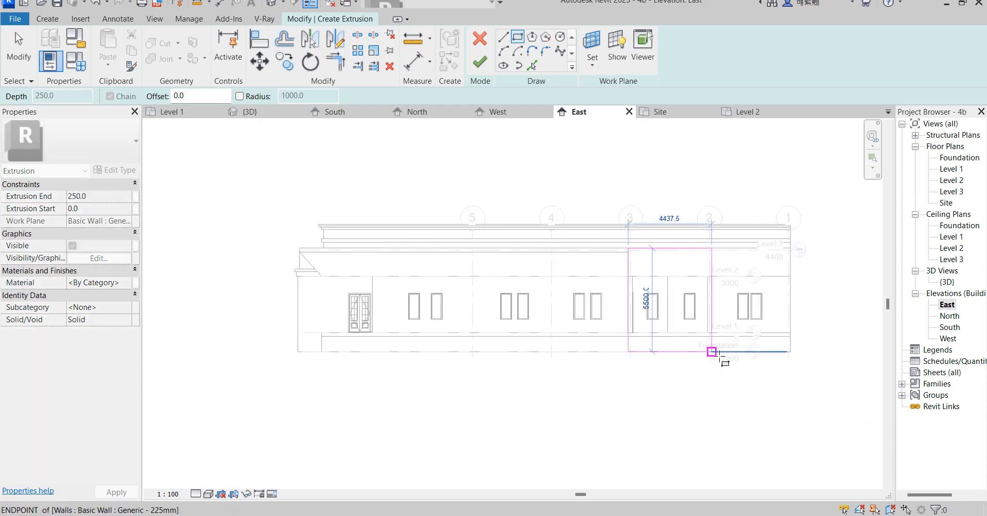
click(712, 352)
Sketch an inner rectangle about 4088 by 4499 mm inside the outer one and finish the 250 mm deep frame extrusion
scroll(628, 242, up, 4)
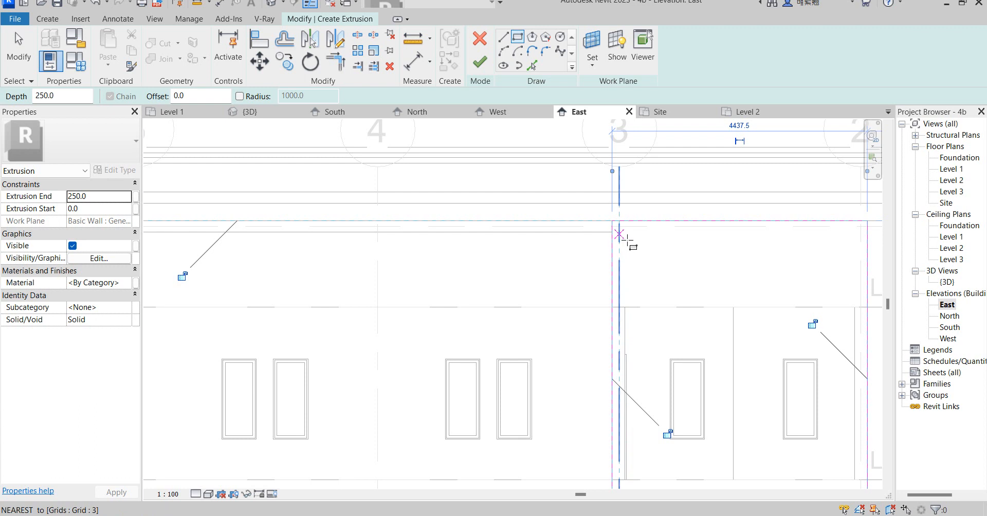
scroll(627, 240, up, 2)
click(624, 236)
scroll(677, 287, down, 2)
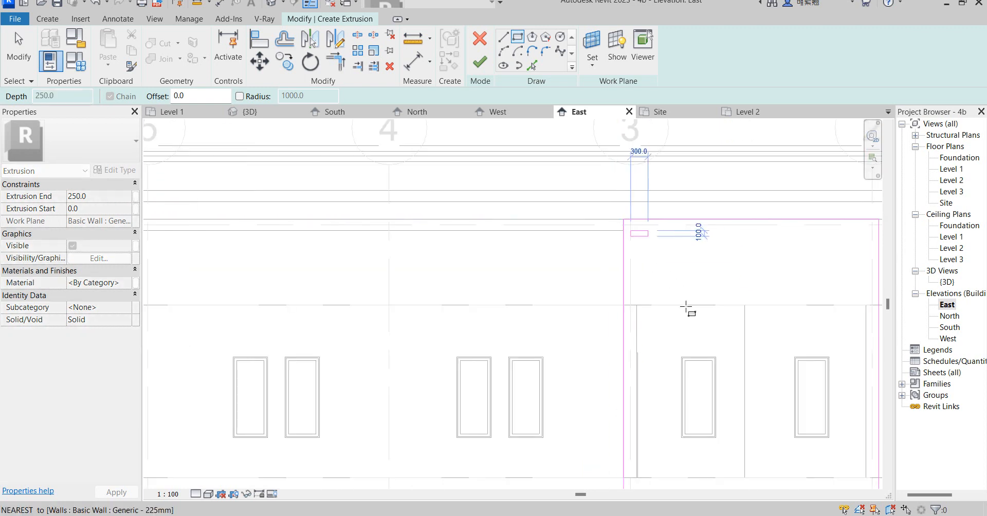
scroll(710, 368, down, 2)
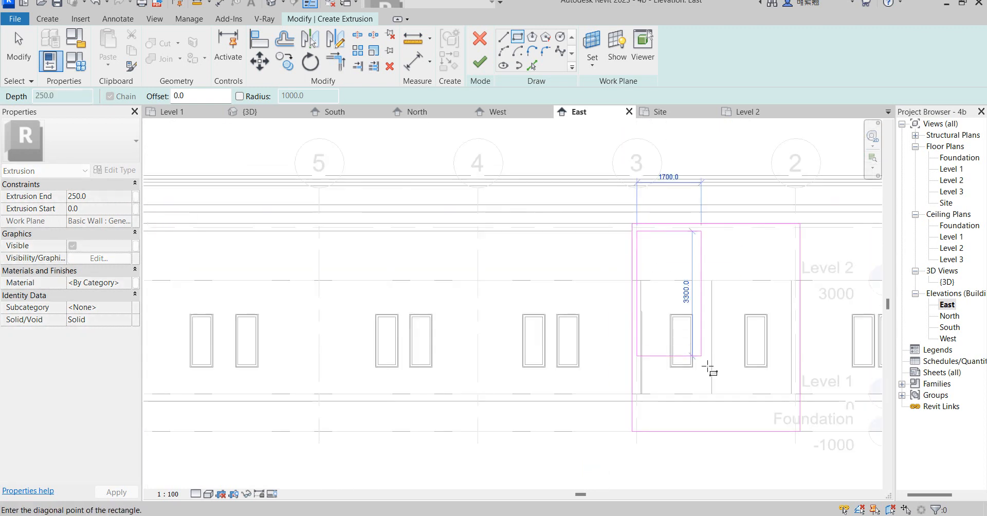
click(792, 401)
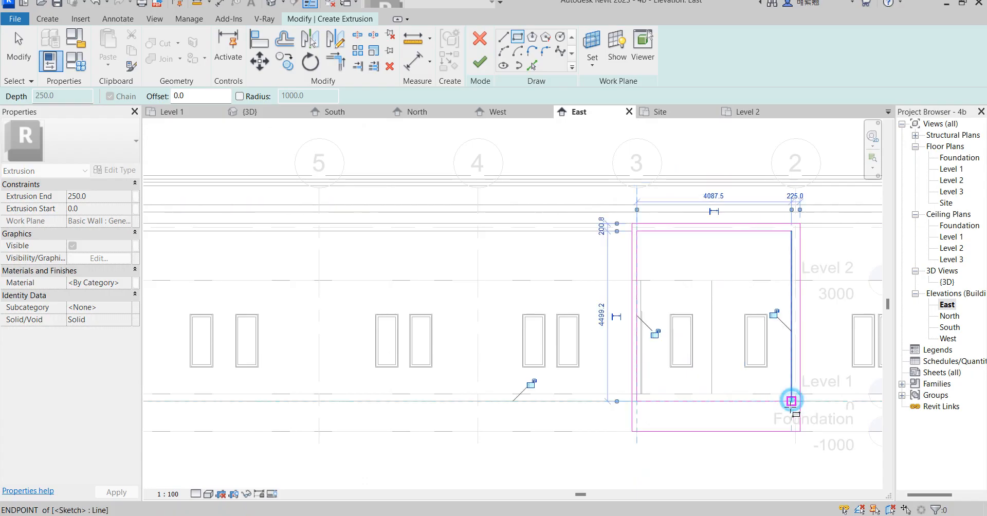
click(479, 62)
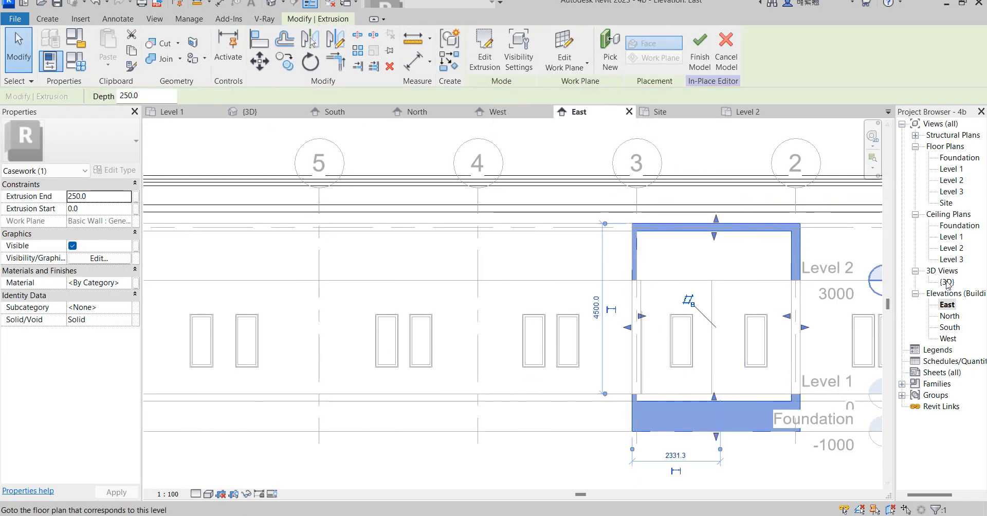
In the 3D view, pull the frame extrusion outward from the east wall to a depth of about 812.5 mm
double_click(947, 283)
scroll(631, 276, down, 4)
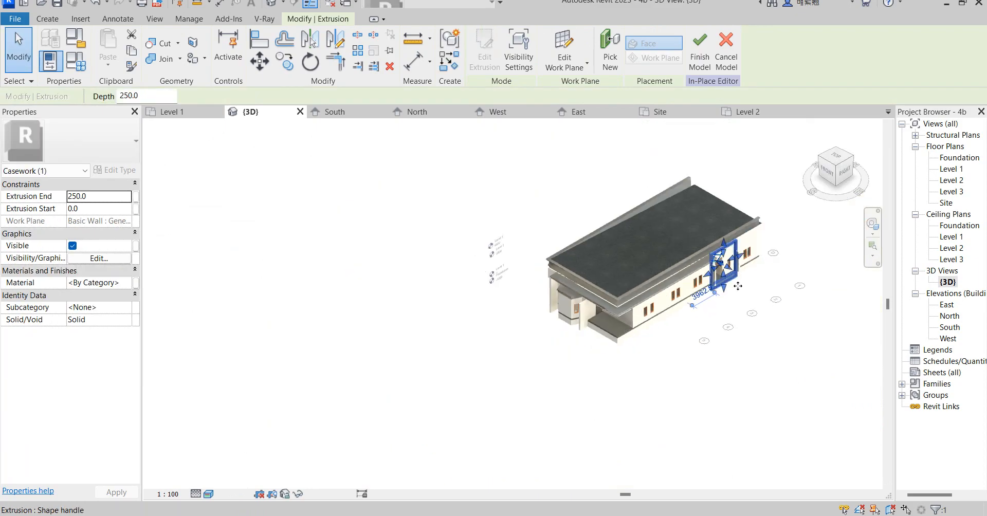
scroll(731, 273, up, 6)
drag(650, 245, 663, 266)
click(840, 370)
scroll(760, 337, down, 5)
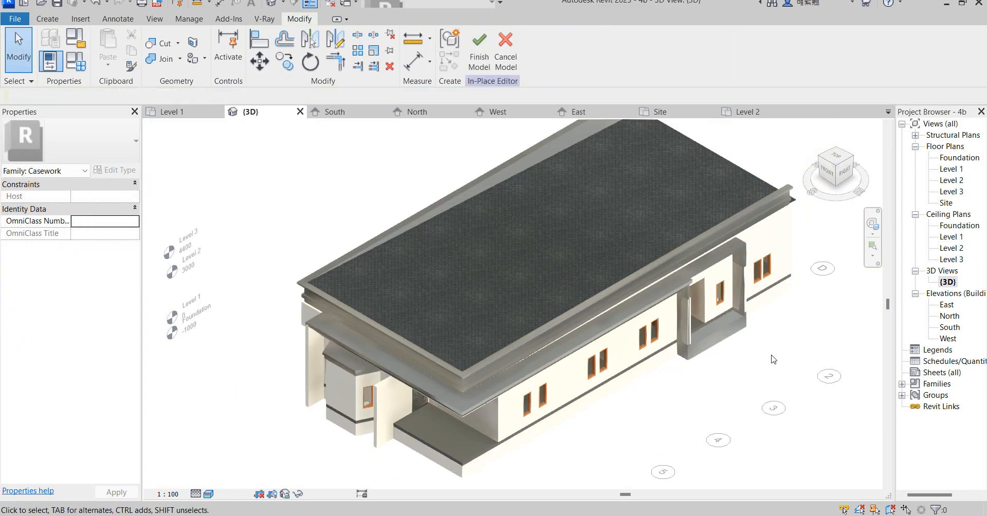
Examine the deepened frame on the east side of the house in the 3D view
scroll(694, 278, up, 5)
scroll(646, 180, down, 4)
scroll(647, 180, up, 2)
scroll(645, 175, up, 3)
click(646, 177)
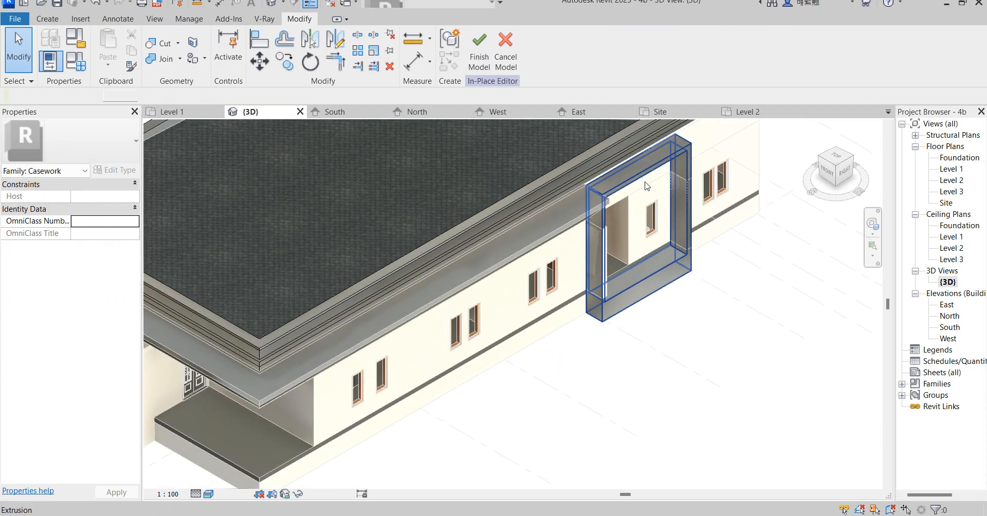
scroll(647, 246, down, 3)
click(689, 292)
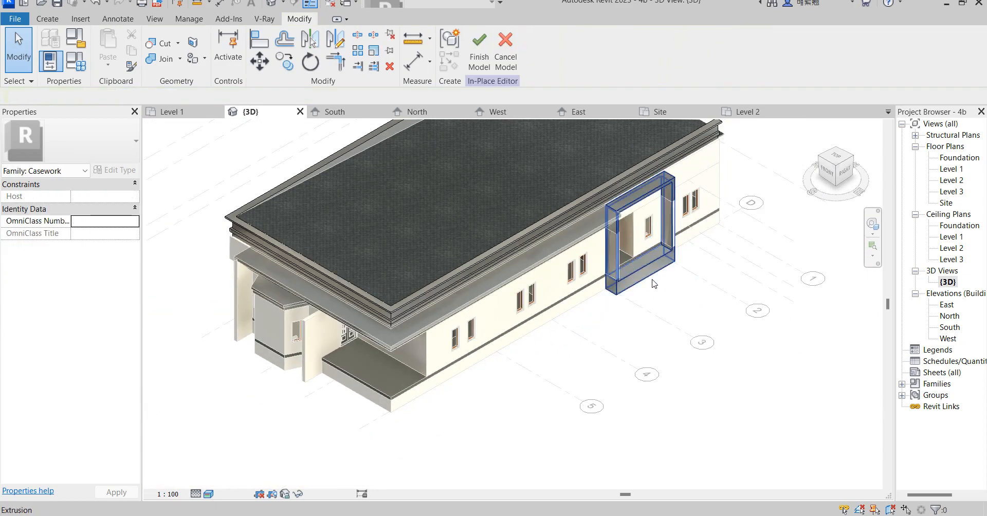
scroll(684, 324, up, 4)
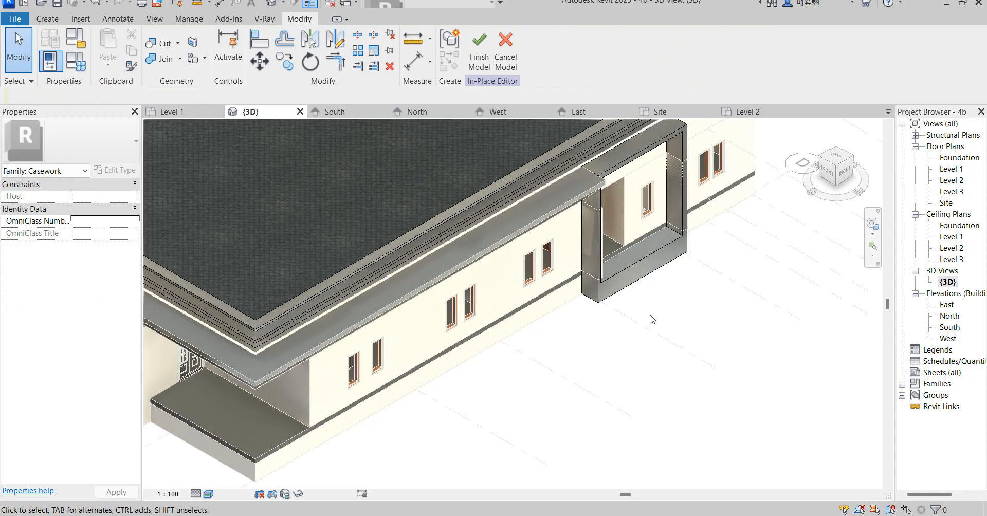
scroll(651, 319, up, 2)
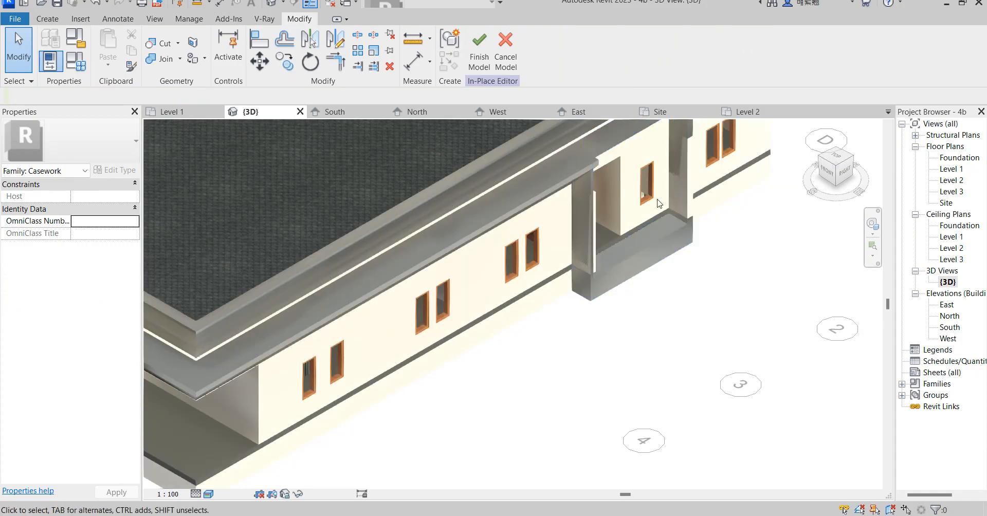
scroll(614, 205, down, 5)
scroll(674, 264, up, 3)
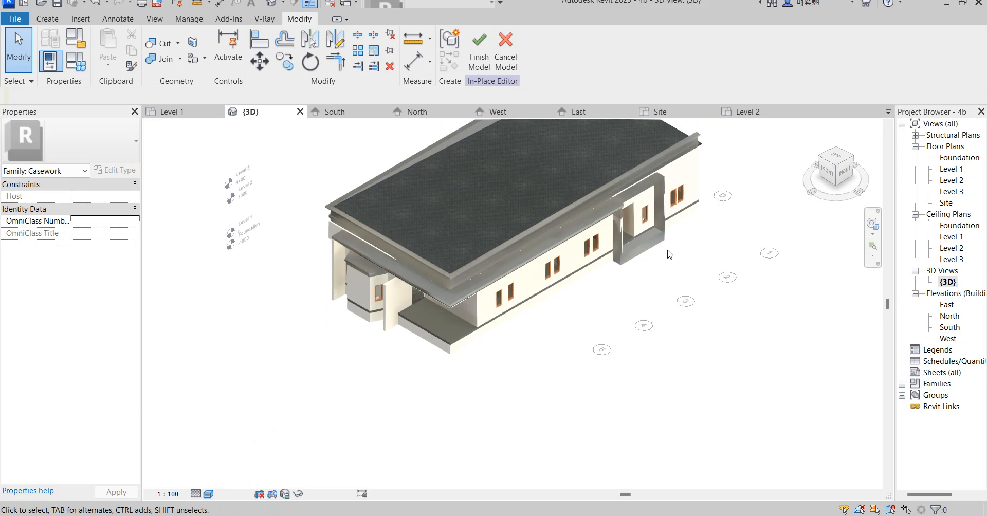
scroll(644, 191, up, 4)
scroll(641, 195, down, 3)
In the East elevation, add a rectangle about 4438 by 1544 mm to the frame's extrusion sketch, just above the frame and past the roof cornice
click(652, 260)
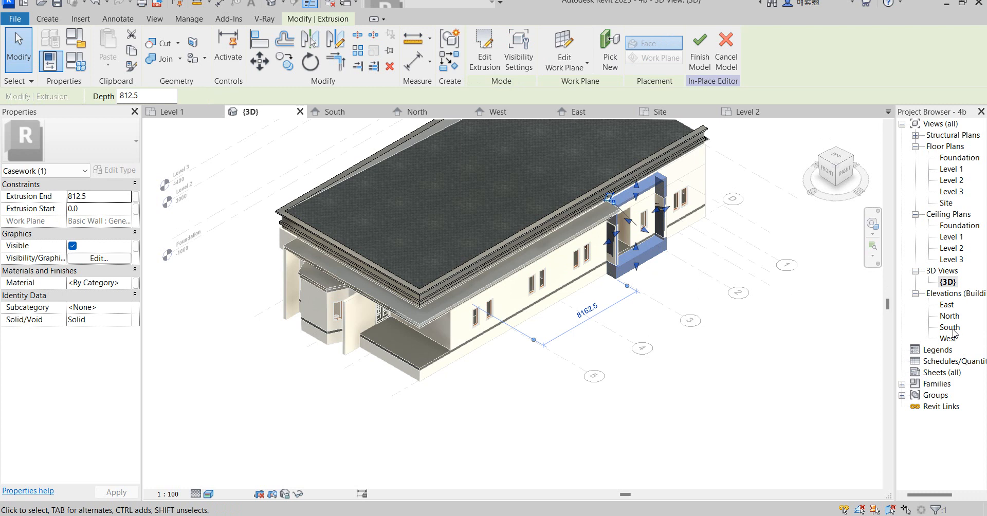
click(951, 329)
double_click(947, 305)
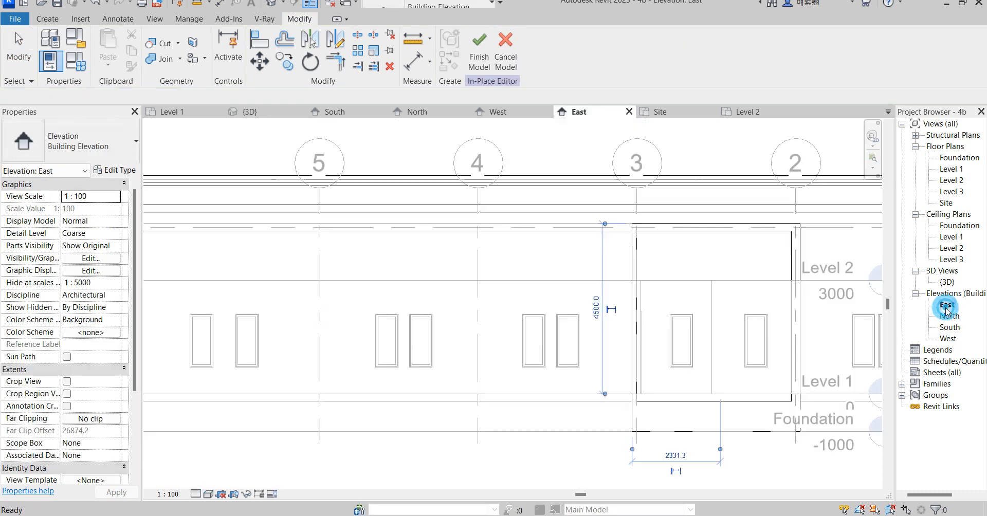
scroll(551, 260, down, 3)
scroll(541, 239, up, 3)
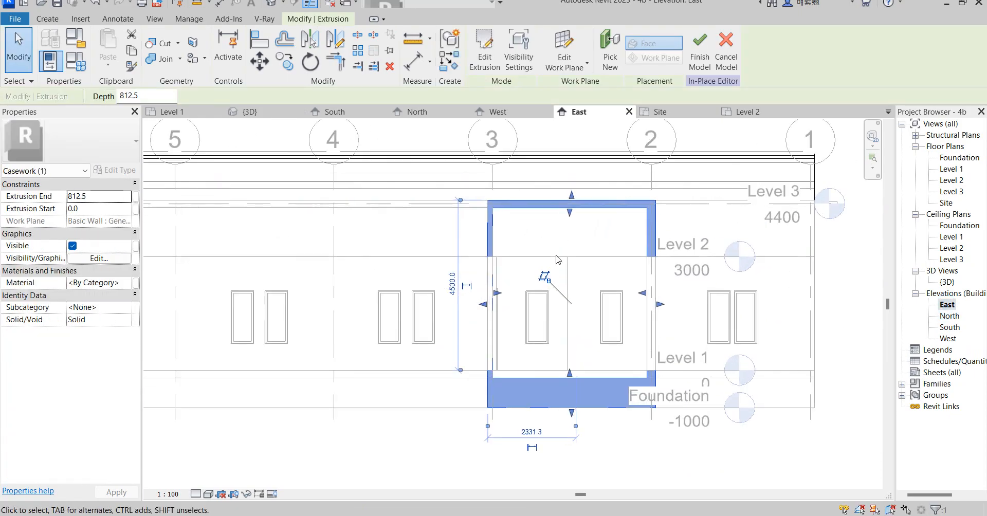
click(483, 48)
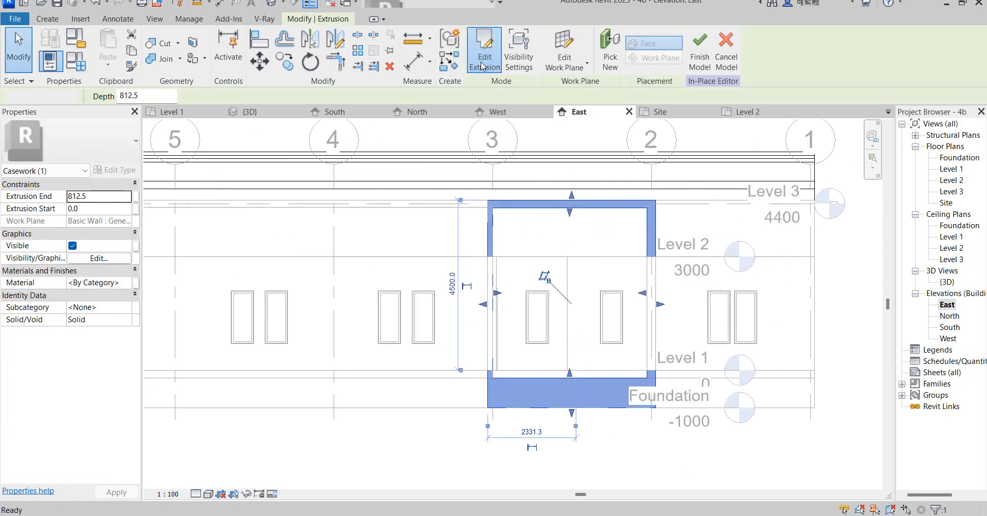
click(518, 38)
scroll(509, 190, up, 5)
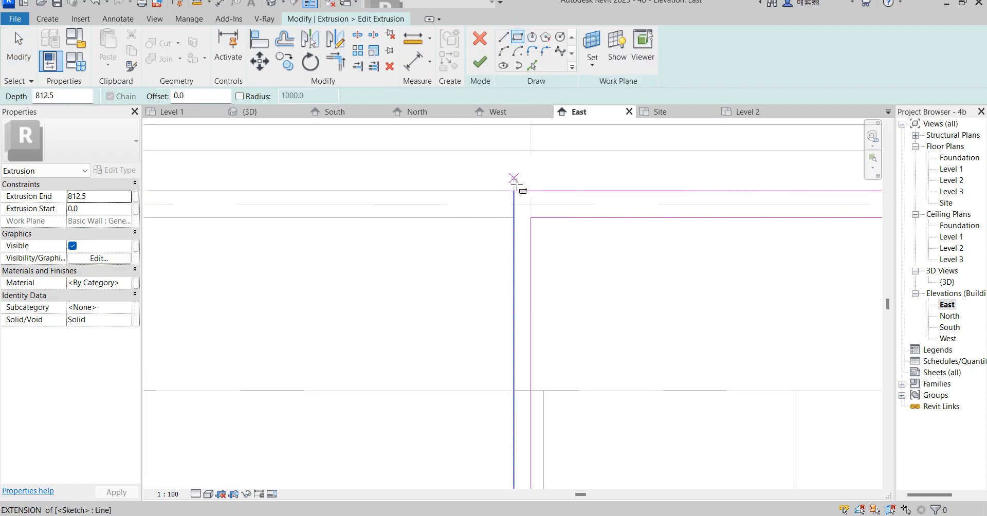
click(514, 185)
scroll(600, 219, down, 5)
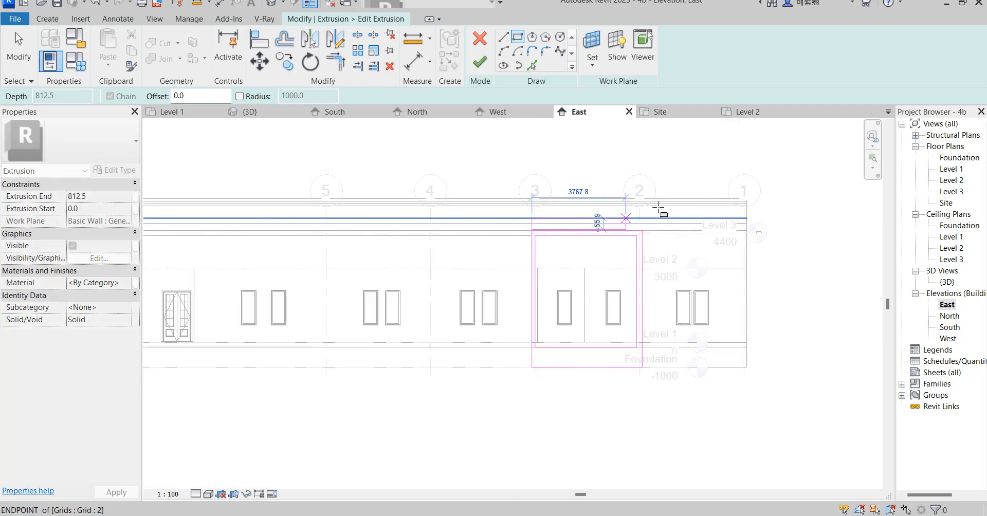
scroll(651, 210, up, 3)
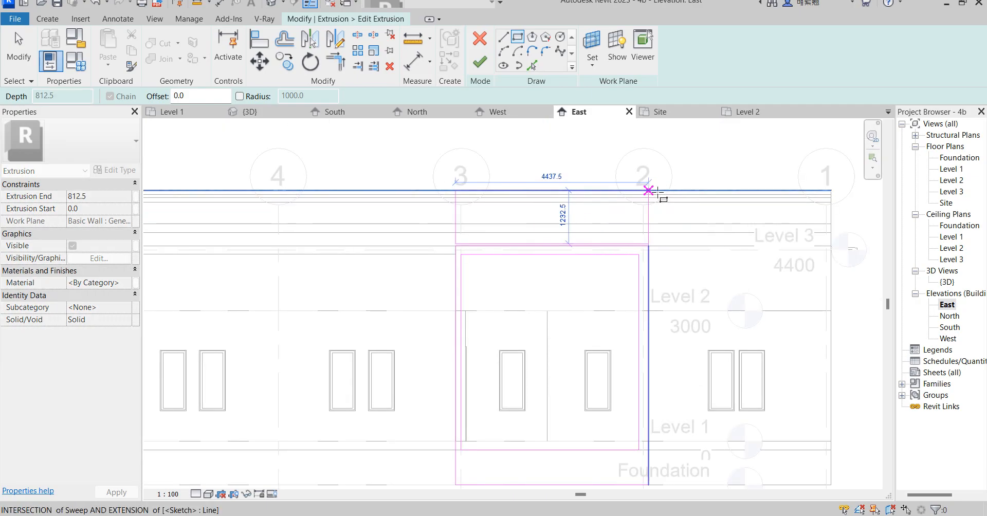
click(649, 177)
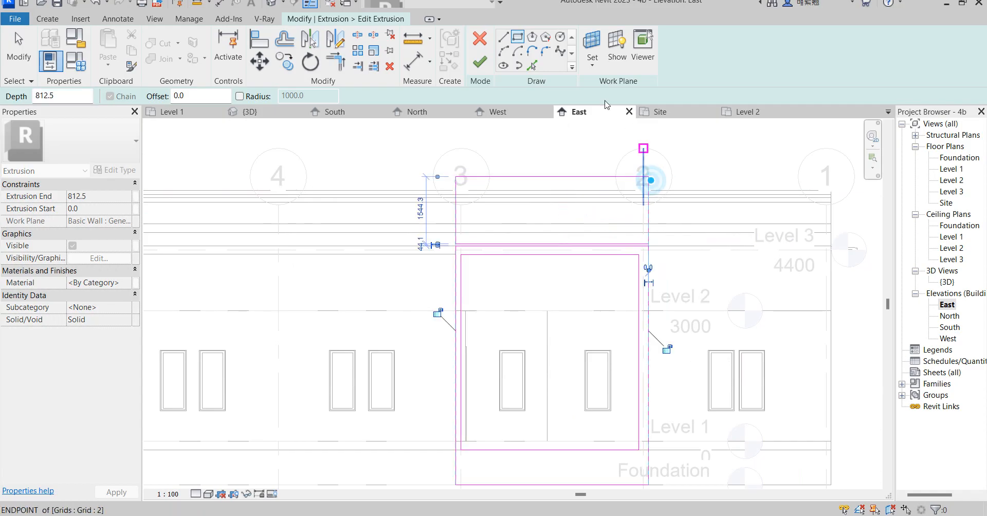
Finish the extended frame extrusion and its in-place model
click(480, 62)
click(727, 161)
scroll(668, 180, down, 5)
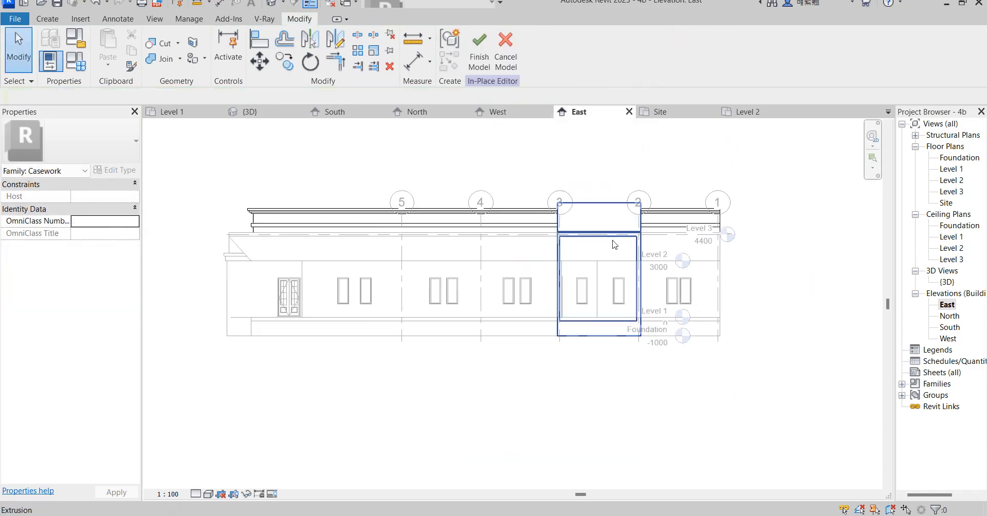
scroll(570, 211, up, 3)
click(479, 56)
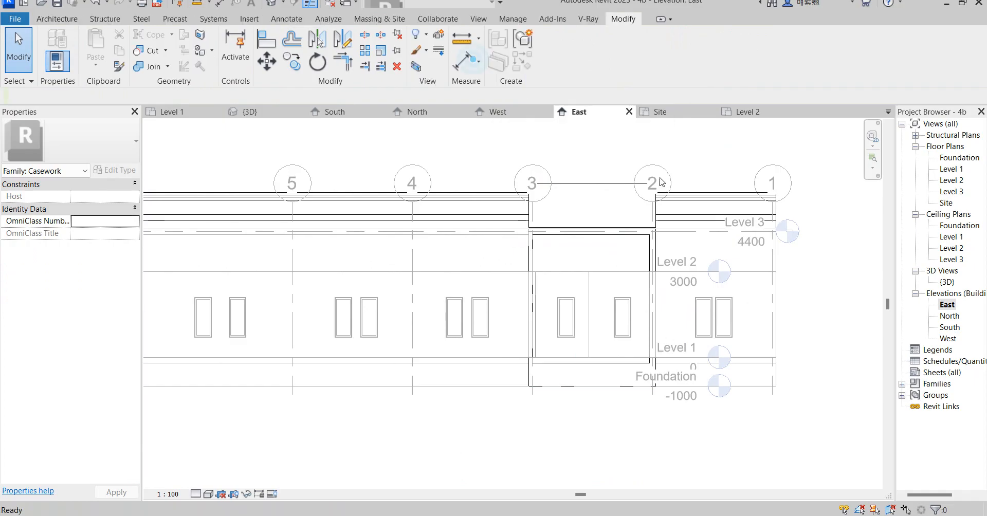
Examine the east-side frame and its raised block together with the roof cornice in the 3D view
double_click(955, 286)
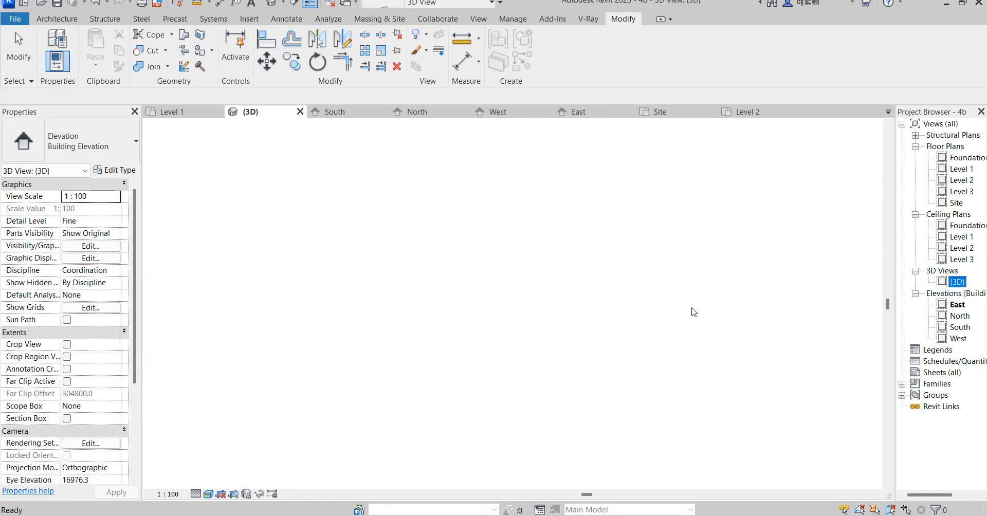
scroll(686, 353, down, 5)
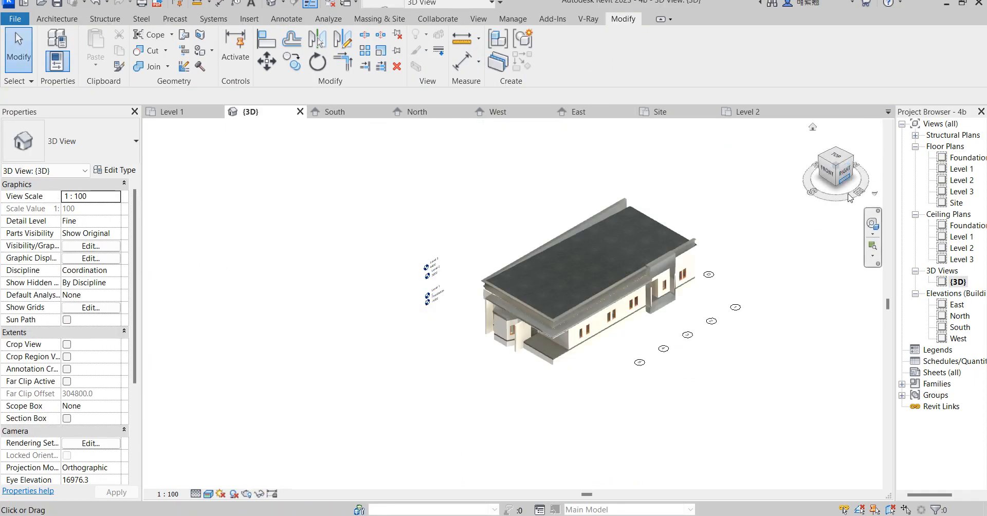
scroll(628, 342, up, 3)
scroll(628, 342, up, 5)
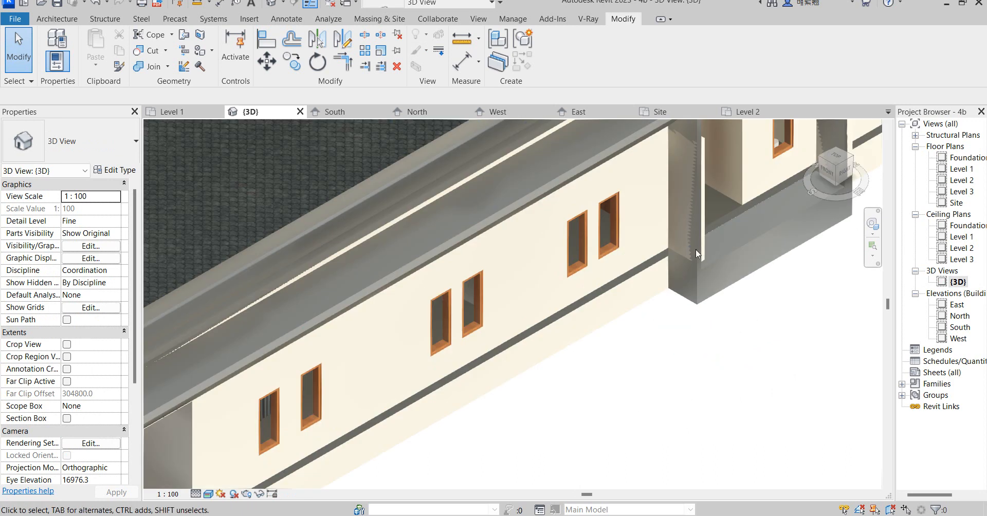
scroll(724, 332, down, 2)
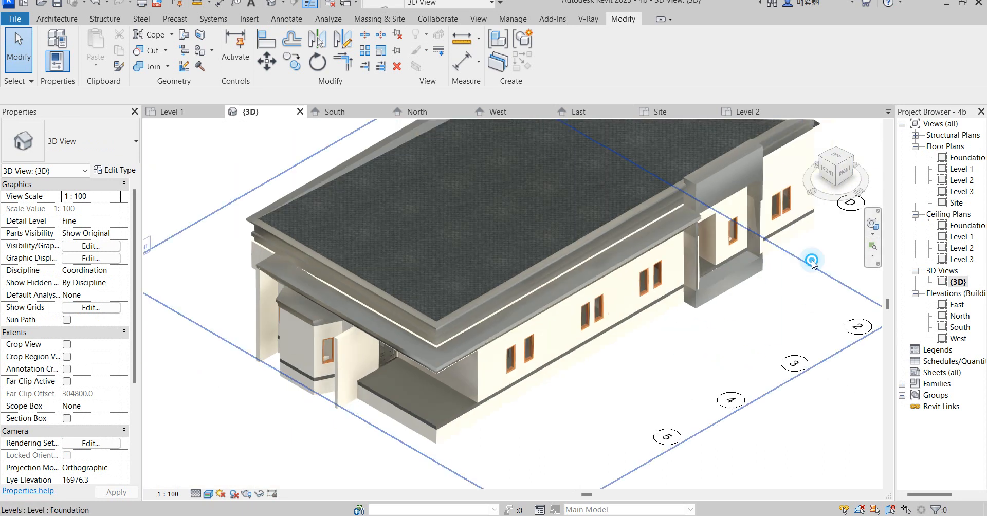
click(663, 330)
scroll(663, 330, down, 5)
click(369, 402)
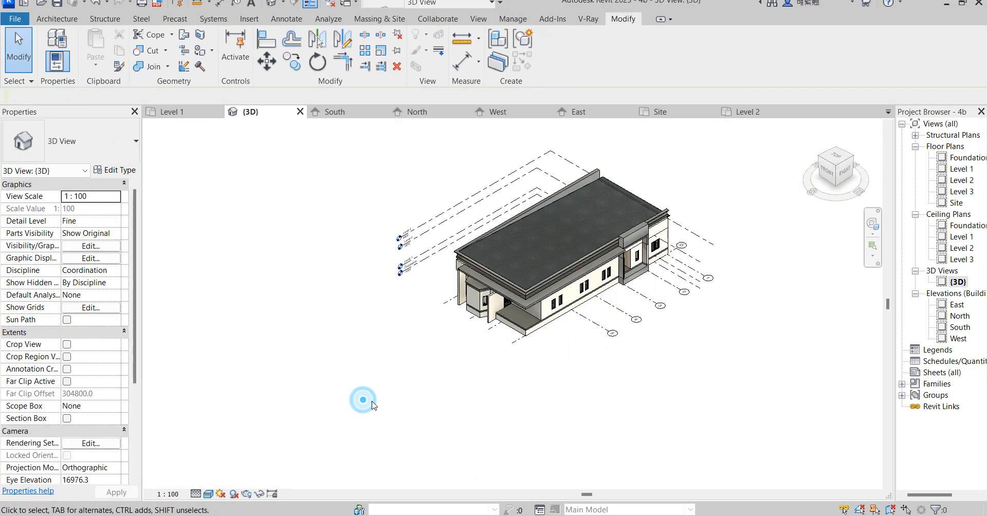
scroll(545, 322, up, 6)
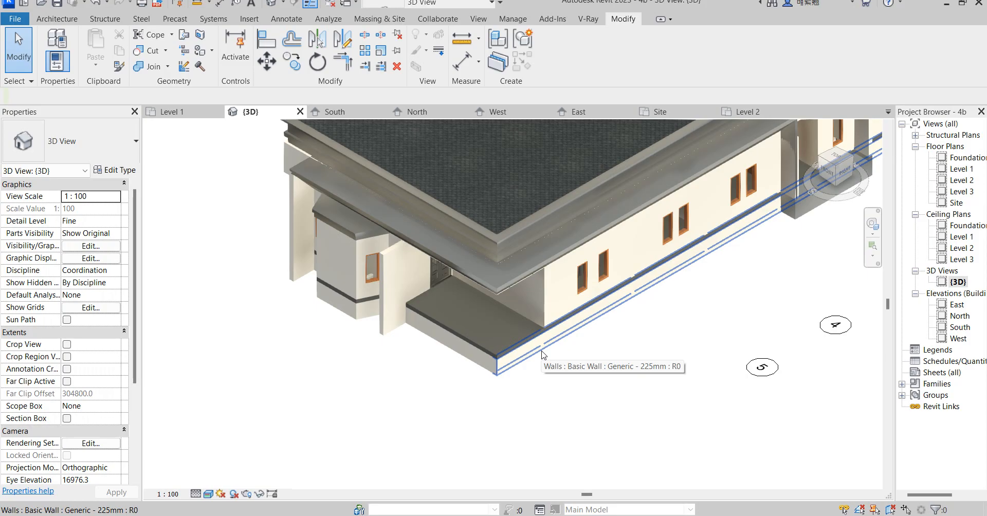
scroll(541, 353, down, 4)
scroll(533, 383, up, 2)
scroll(576, 393, up, 1)
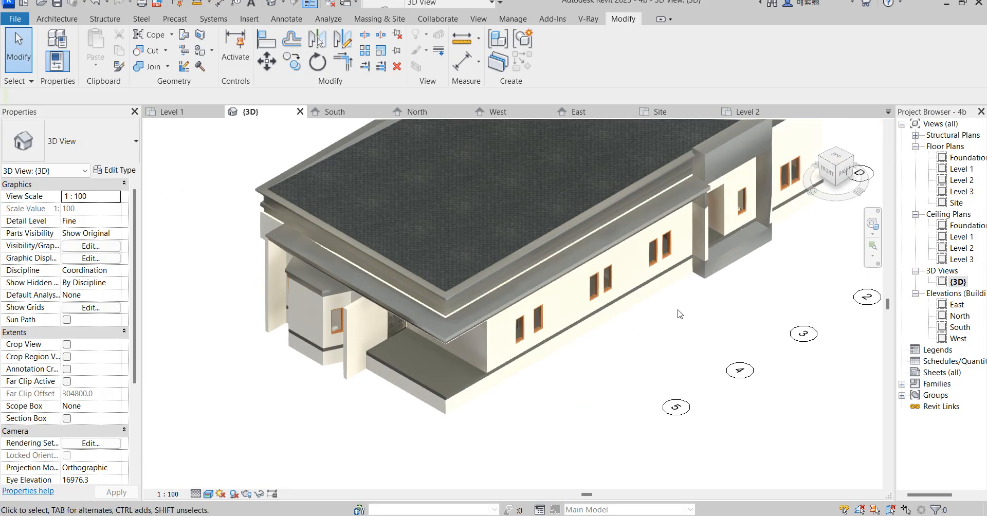
Examine the whole house exterior in the 3D view, going from the west facade with its entrance around to the east facade and front platform
scroll(621, 370, down, 3)
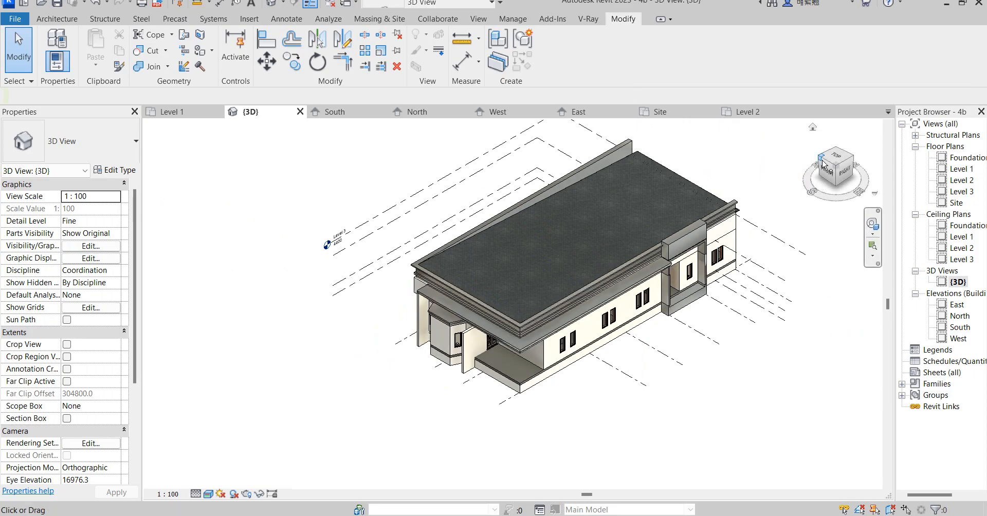
drag(866, 148, 278, 137)
scroll(805, 239, up, 2)
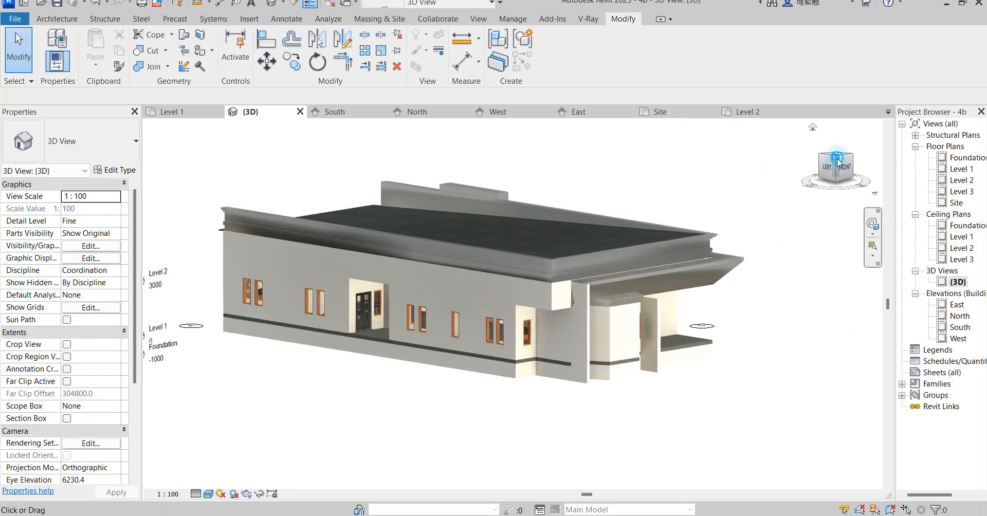
click(841, 161)
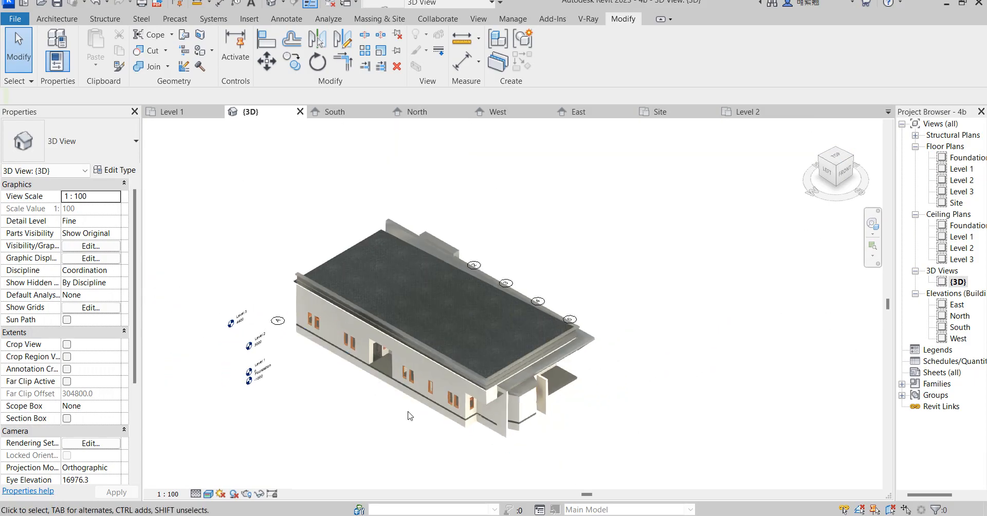
scroll(410, 412, up, 5)
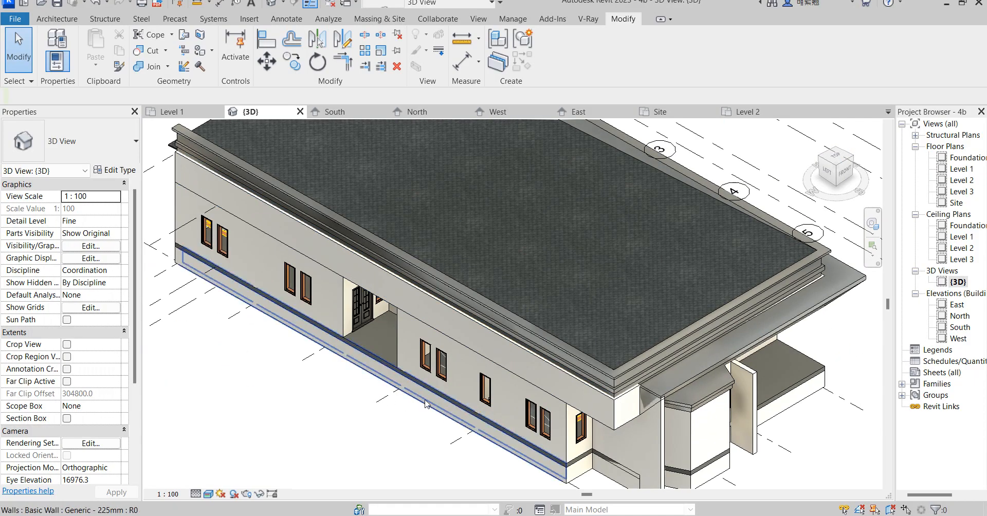
scroll(372, 345, down, 5)
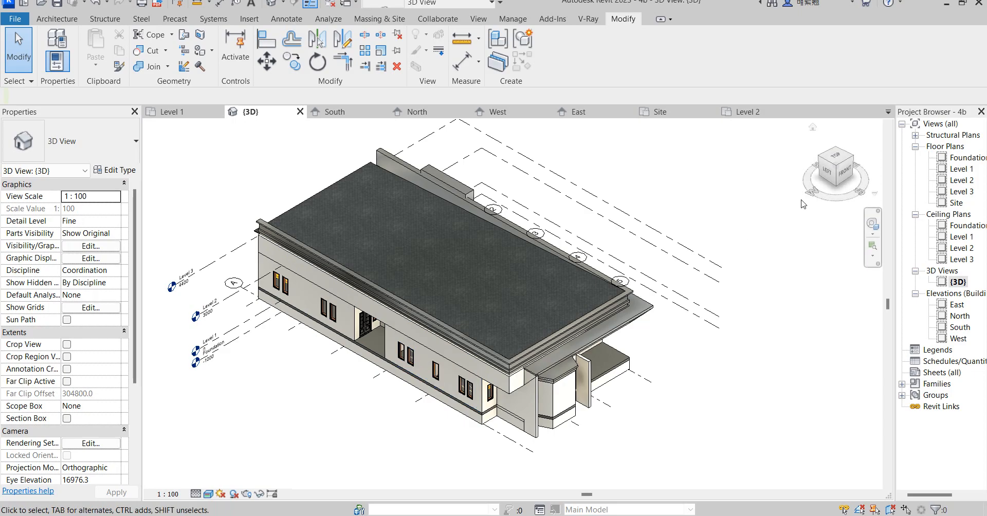
drag(828, 170, 382, 141)
scroll(368, 415, up, 3)
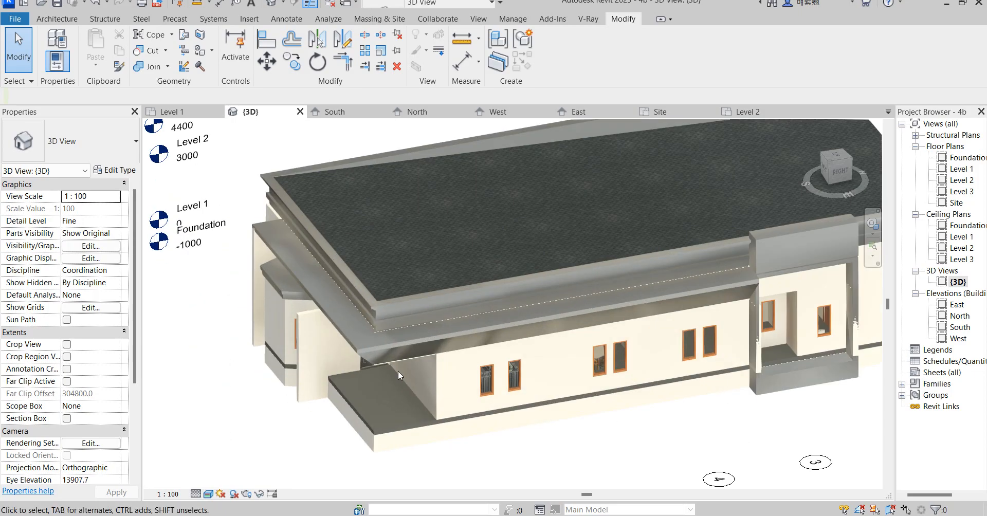
scroll(411, 432, up, 2)
scroll(412, 432, down, 5)
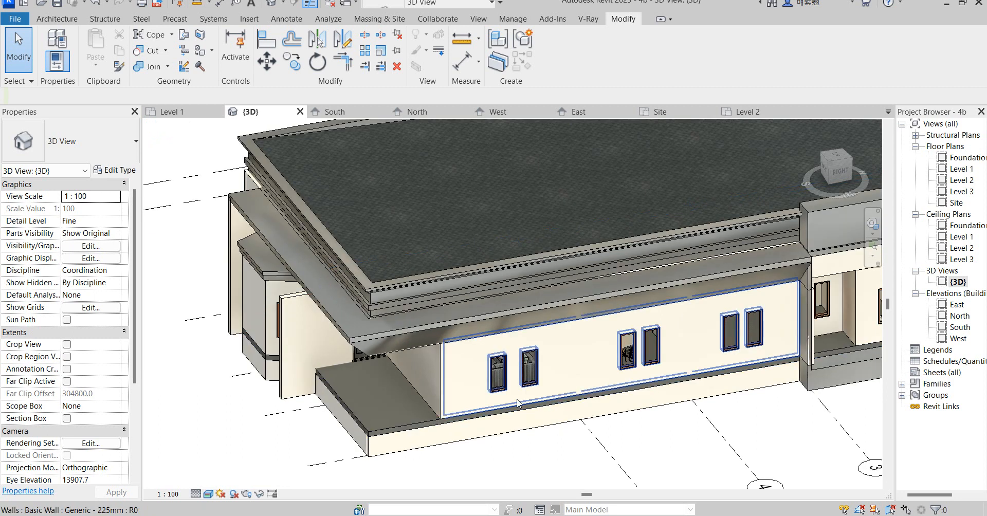